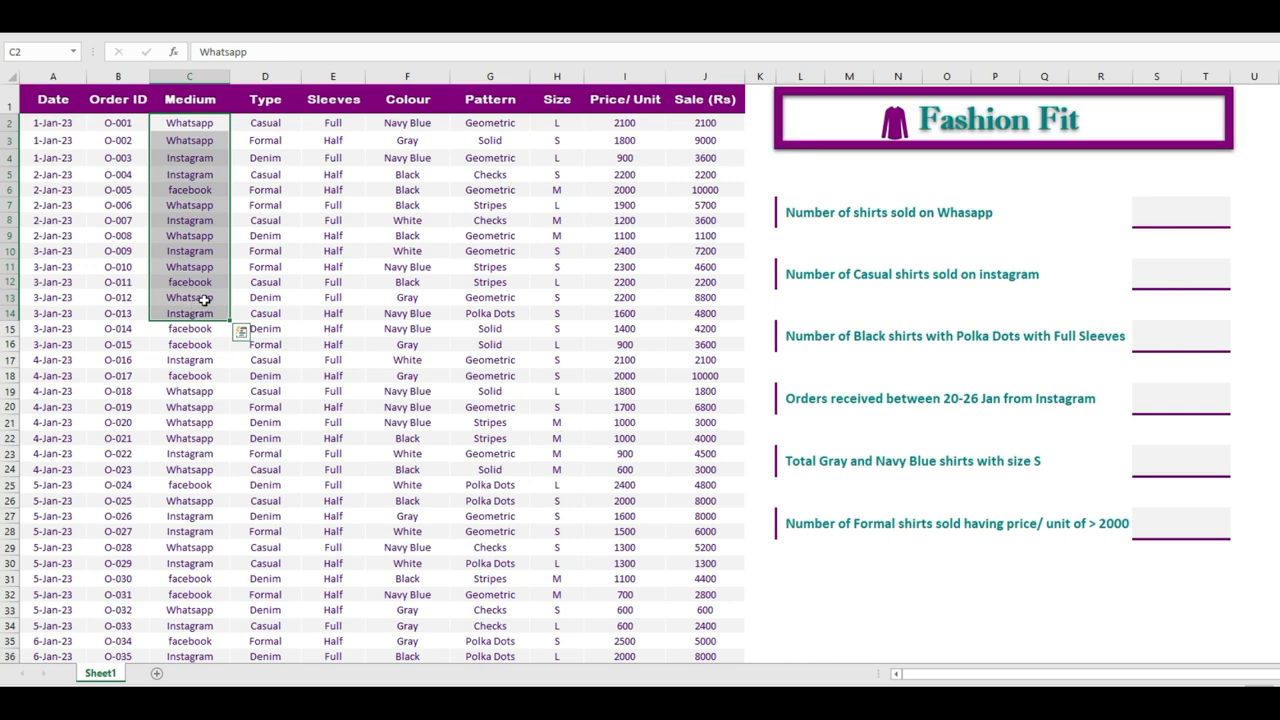
- Look over the order table and the list of shirt-count questions beside it
click(316, 357)
mouse_move(55, 100)
mouse_down()
mouse_move(585, 108)
mouse_move(709, 409)
mouse_move(727, 610)
mouse_up()
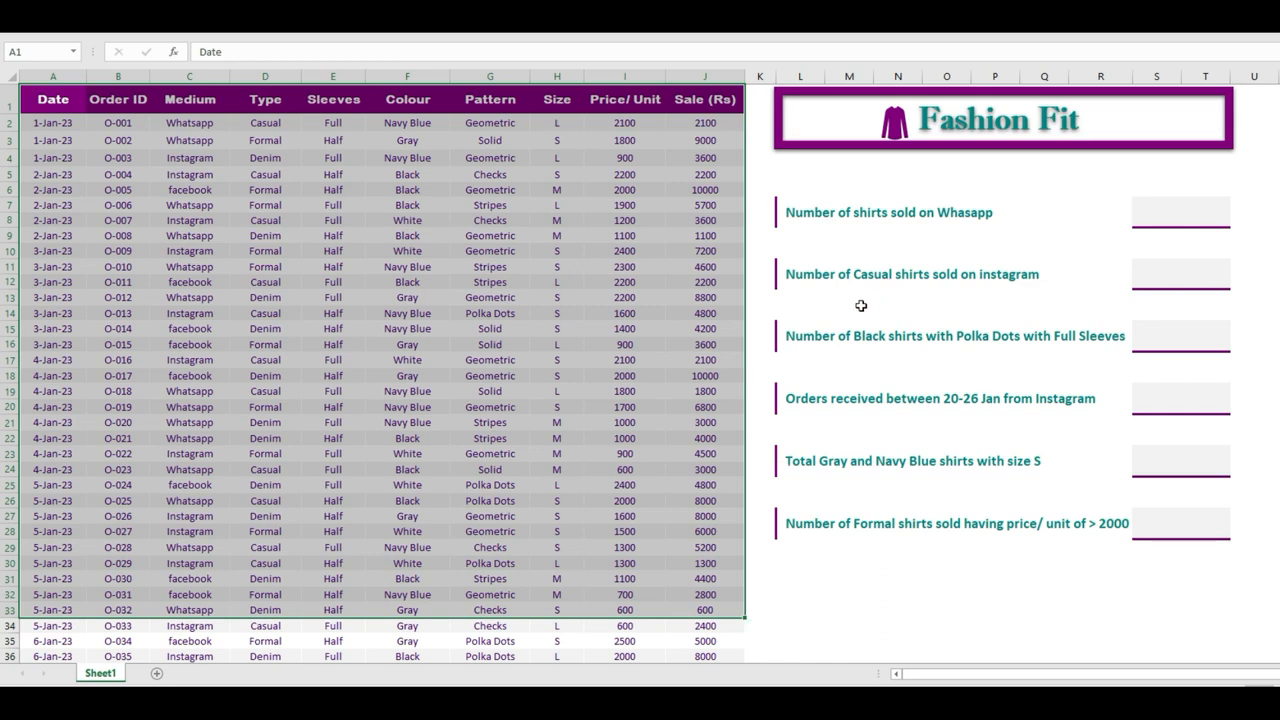
click(818, 209)
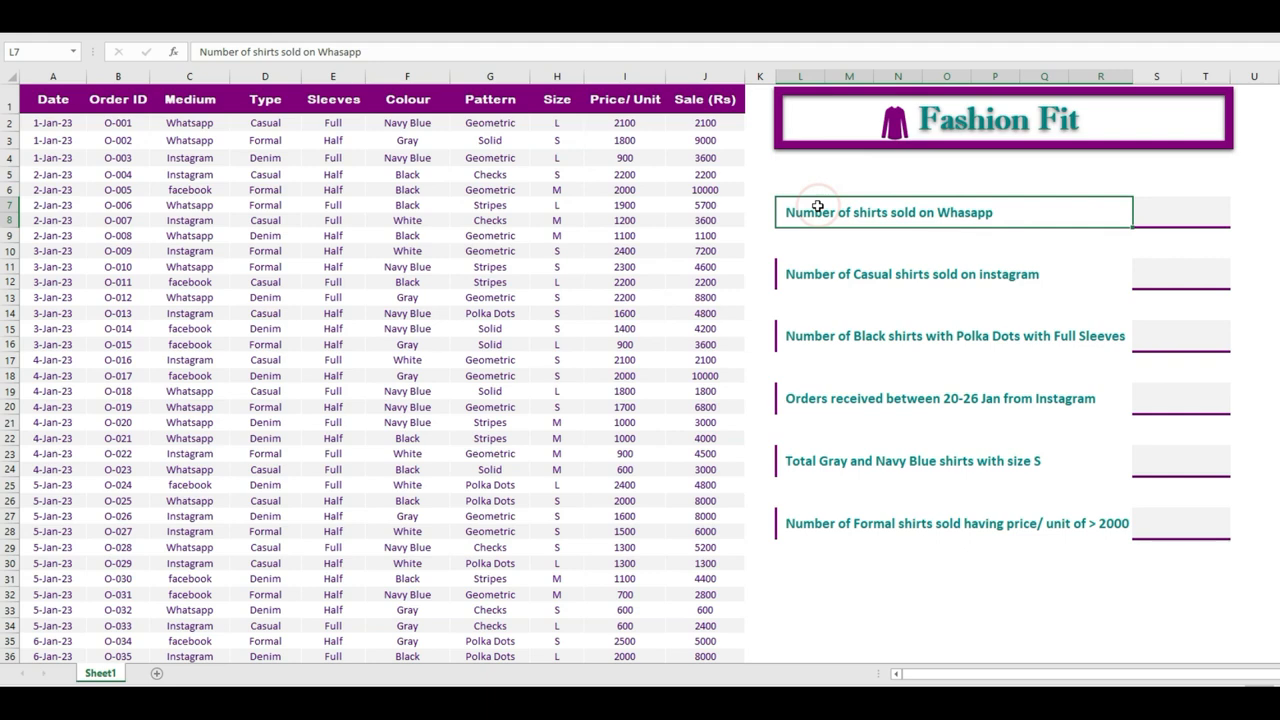
click(880, 548)
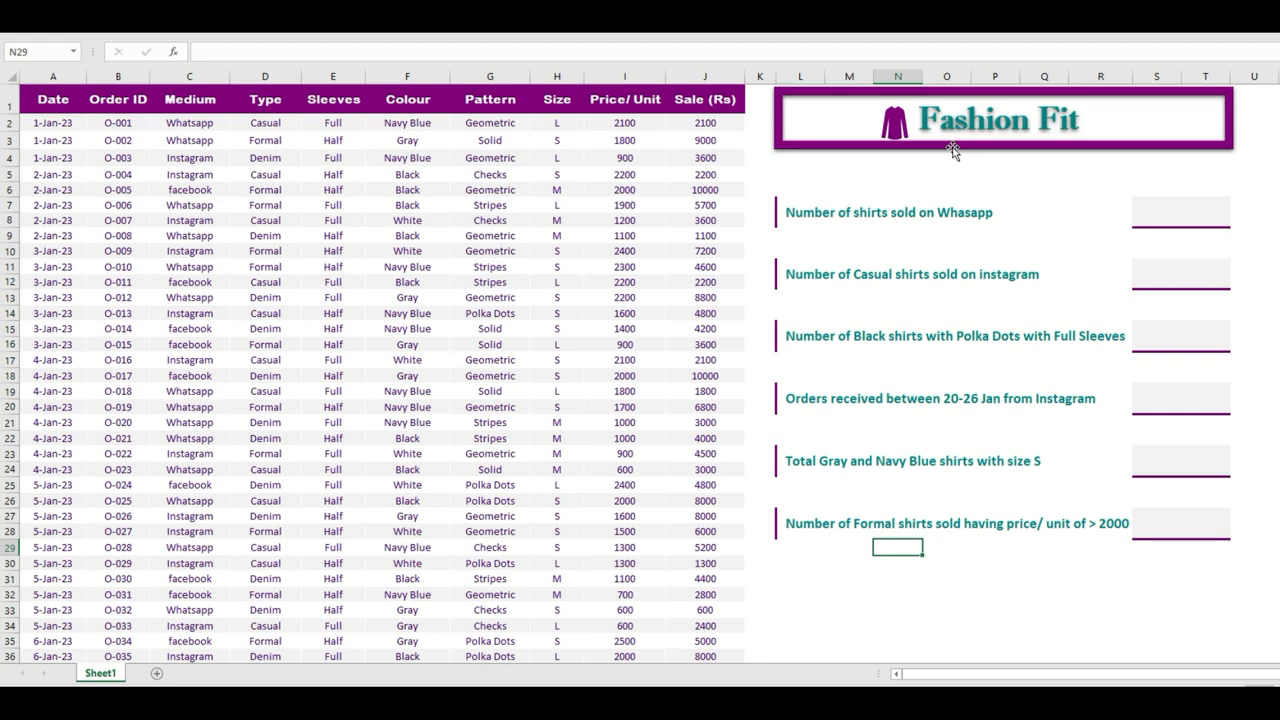
- Examine the entries in the Date, Order ID, Medium, Type and Sleeves columns of the order table
click(45, 77)
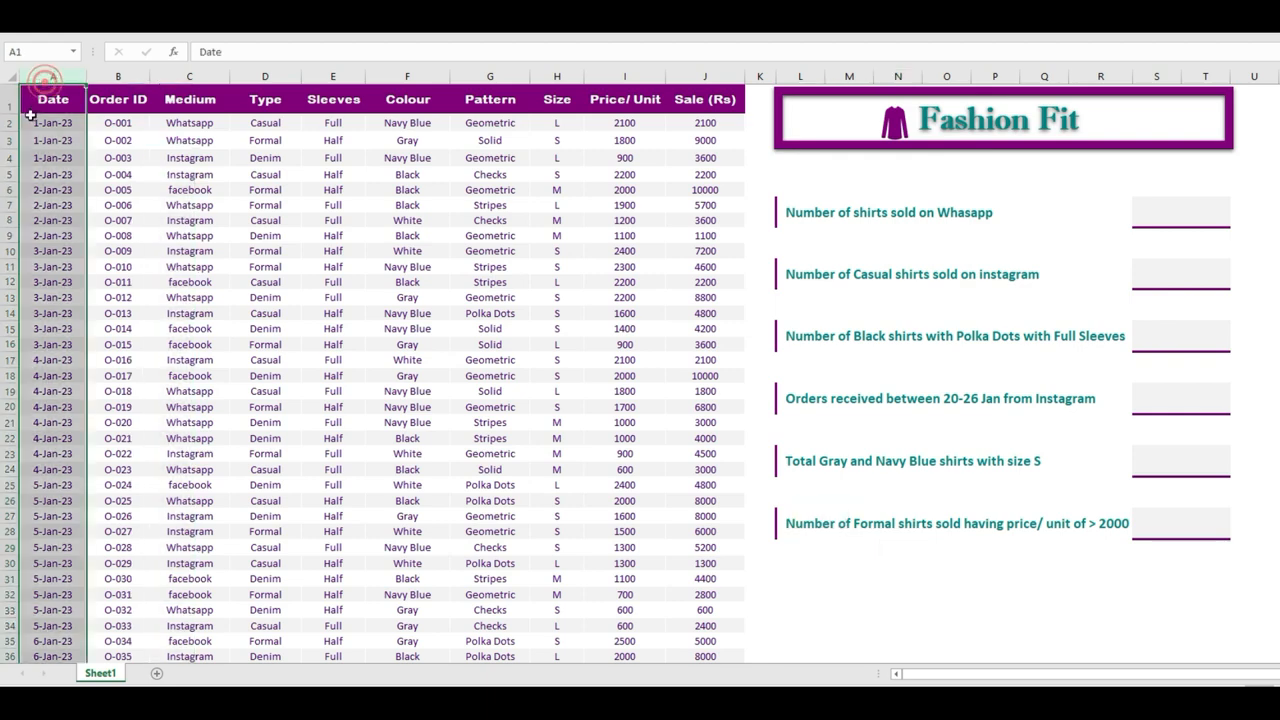
click(112, 77)
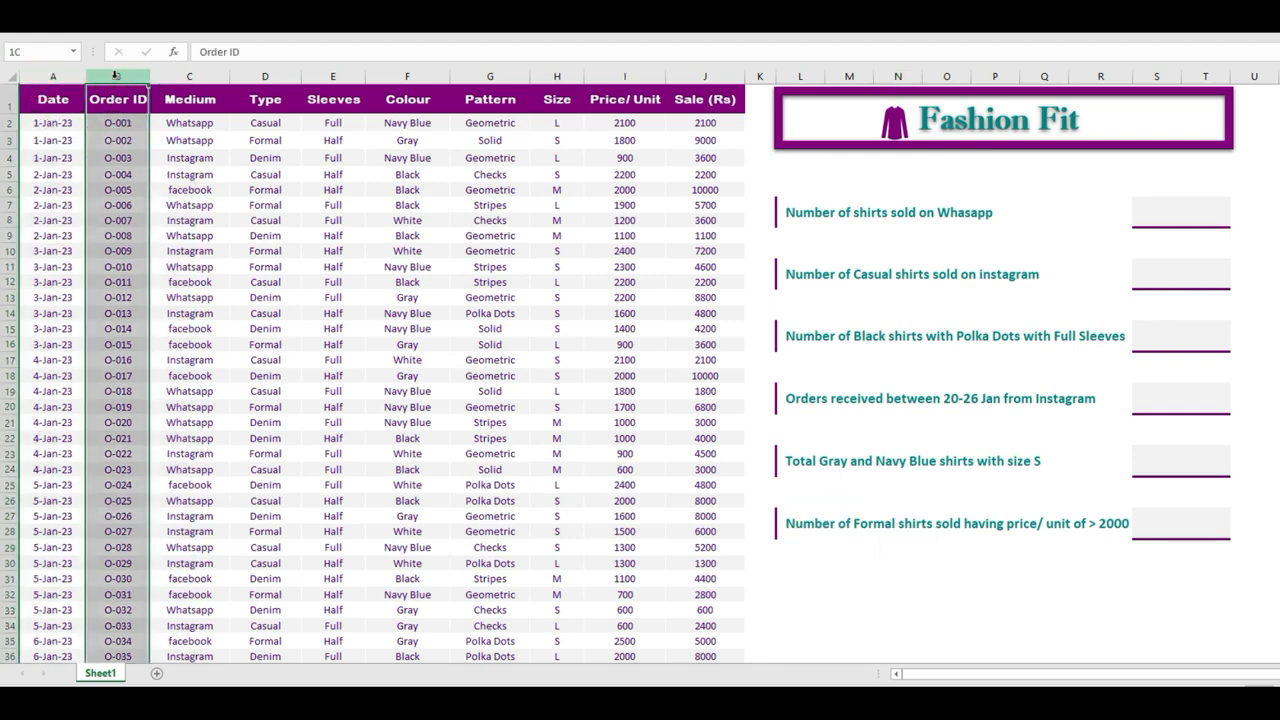
click(172, 122)
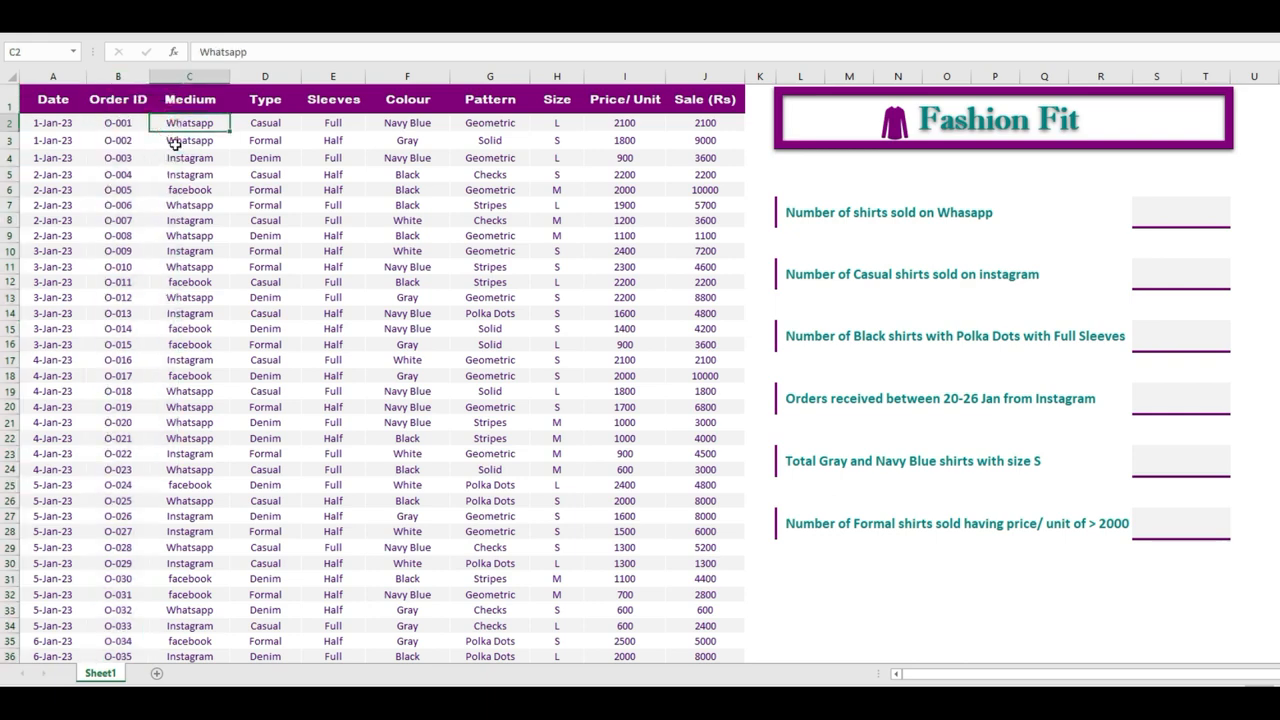
click(174, 159)
click(180, 190)
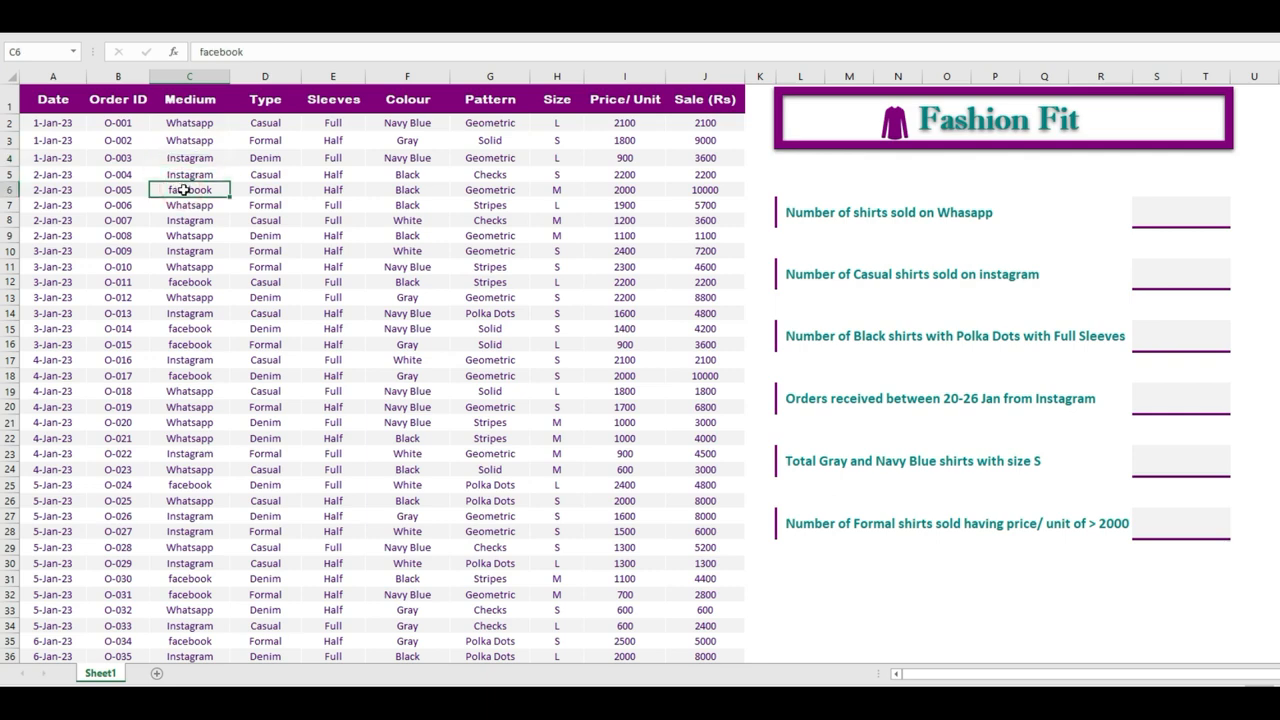
click(251, 122)
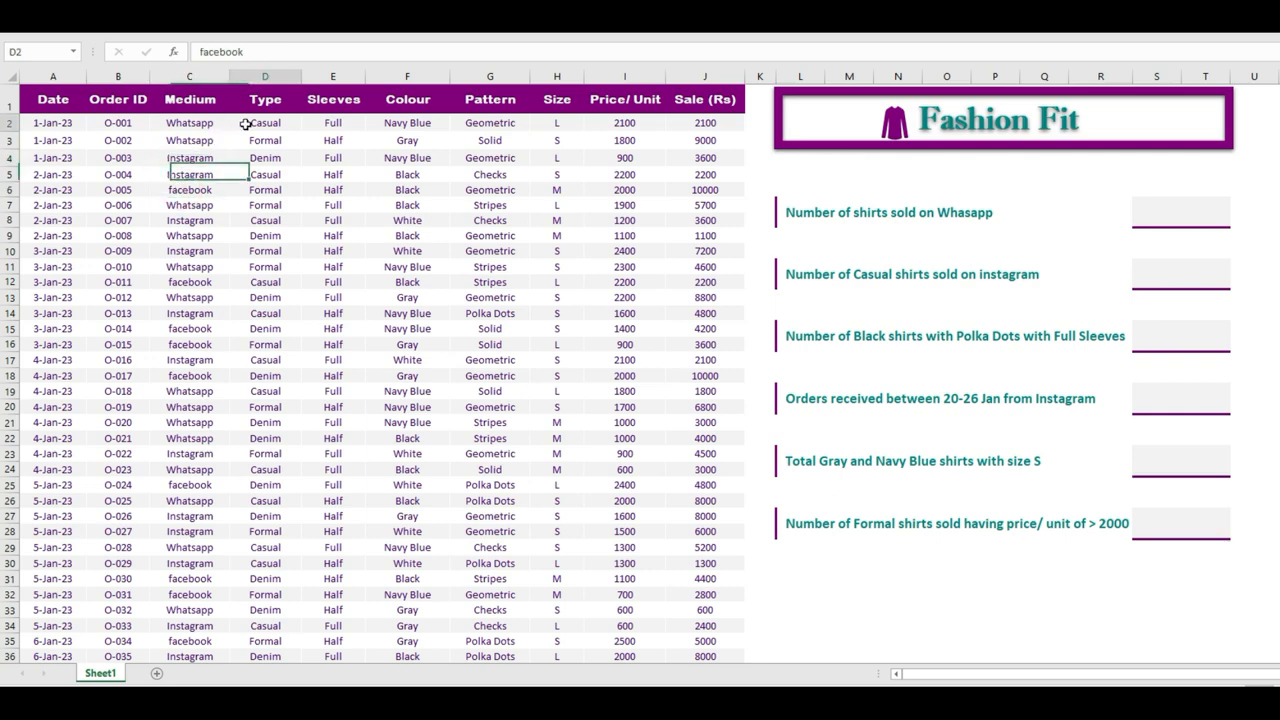
click(256, 158)
click(265, 190)
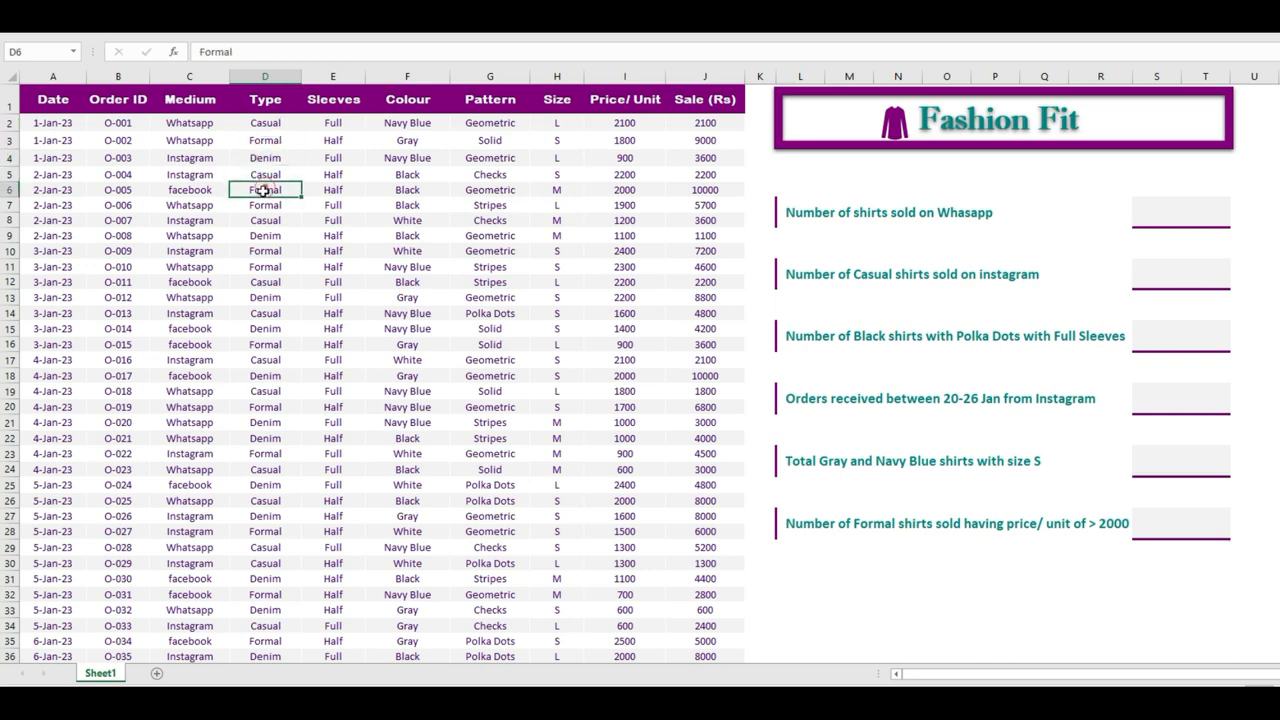
click(333, 124)
click(338, 140)
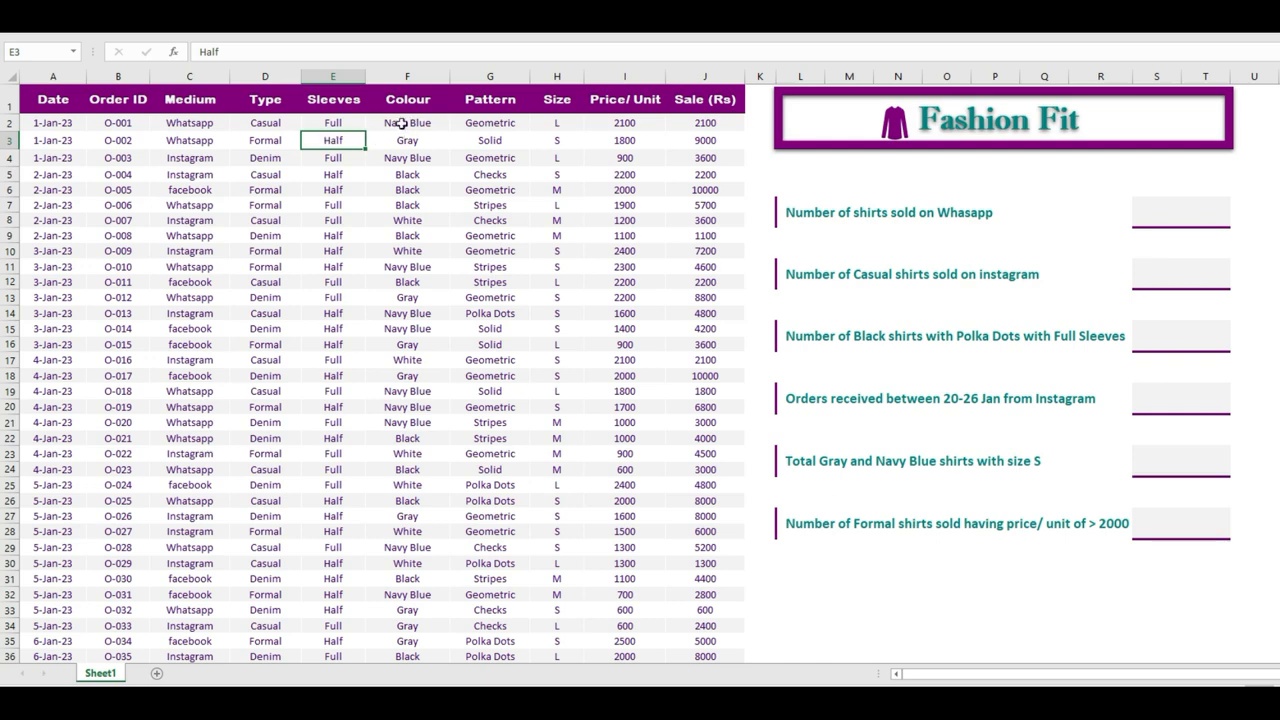
- Examine the entries in the Colour, Pattern, Size, Price/Unit and Sale (Rs) columns
click(406, 190)
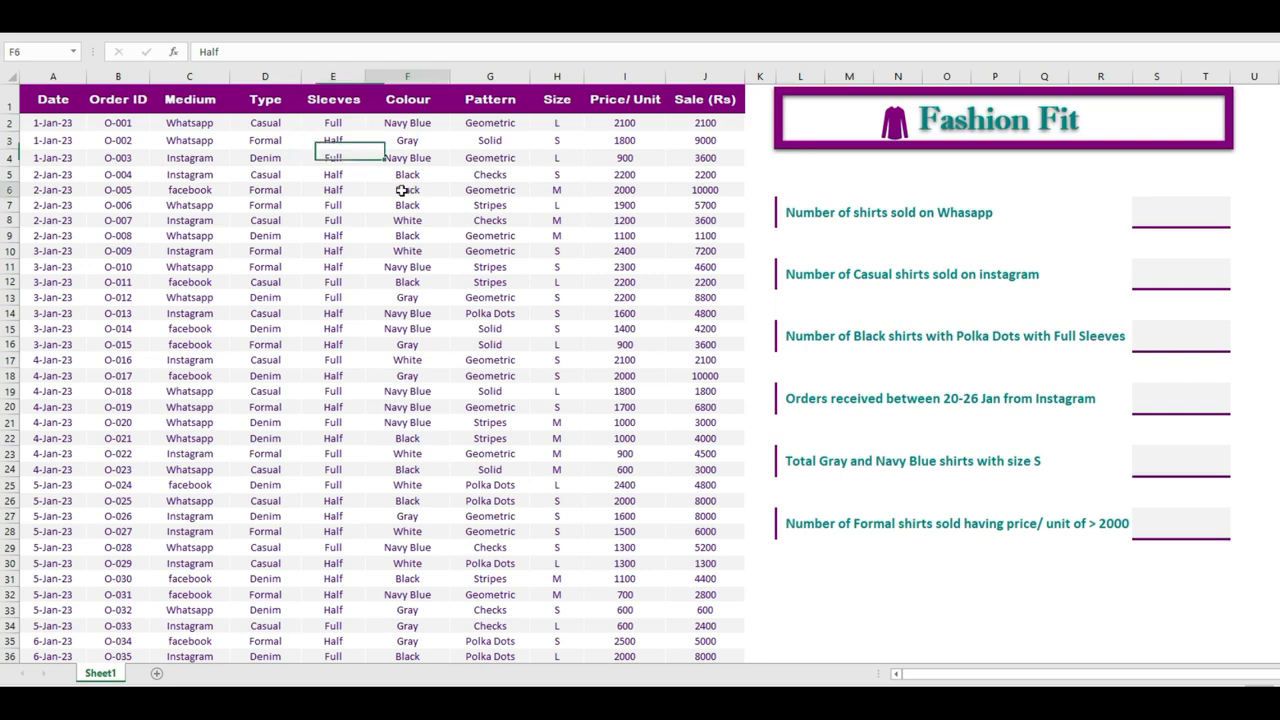
click(401, 160)
click(406, 140)
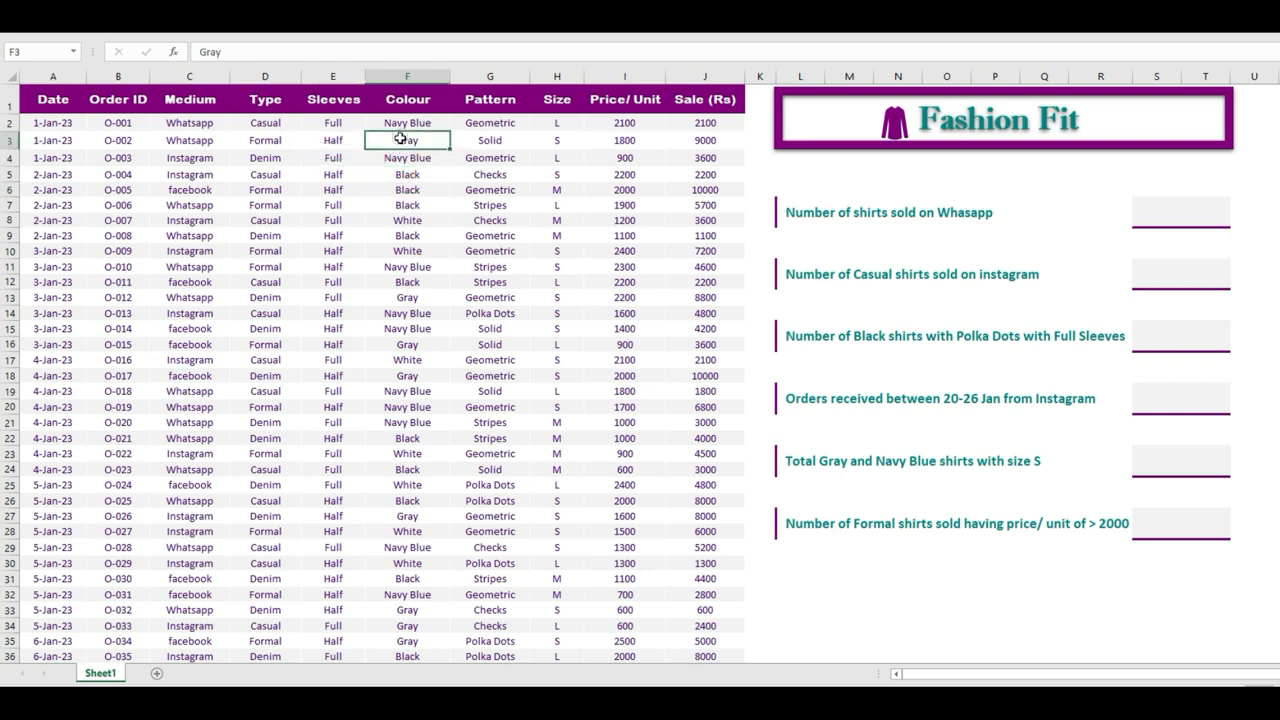
click(474, 122)
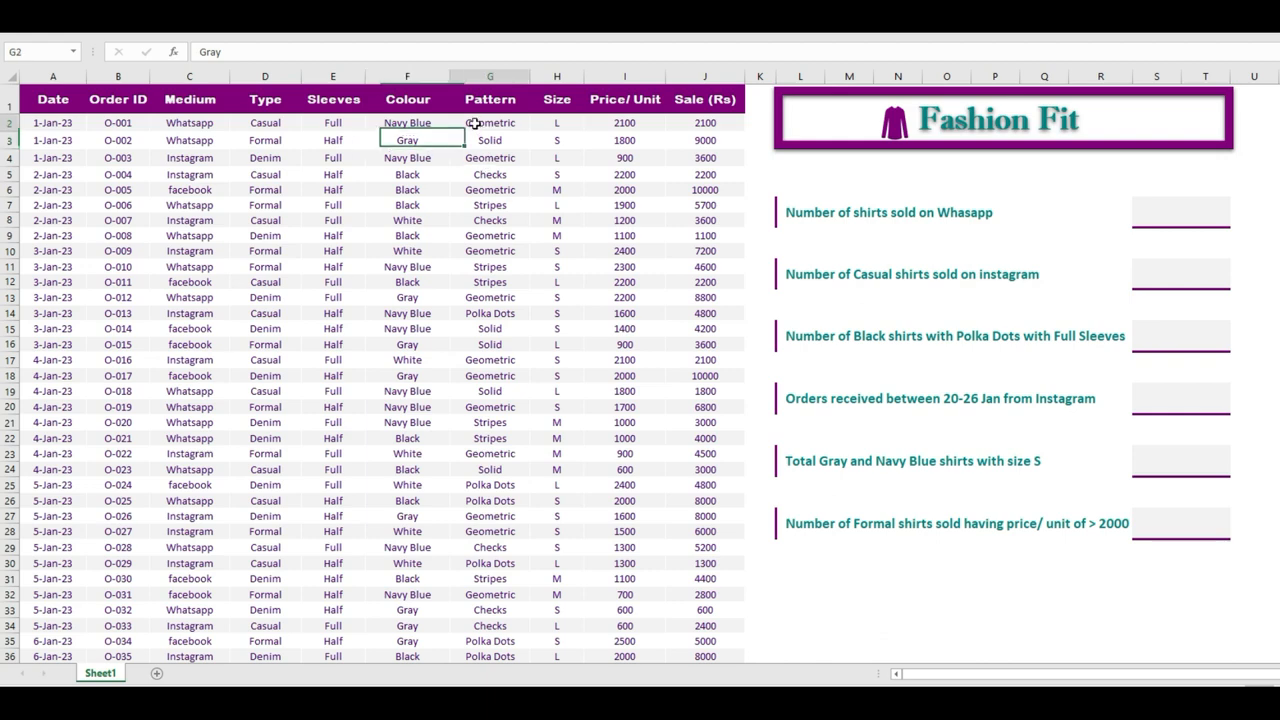
click(477, 142)
click(481, 176)
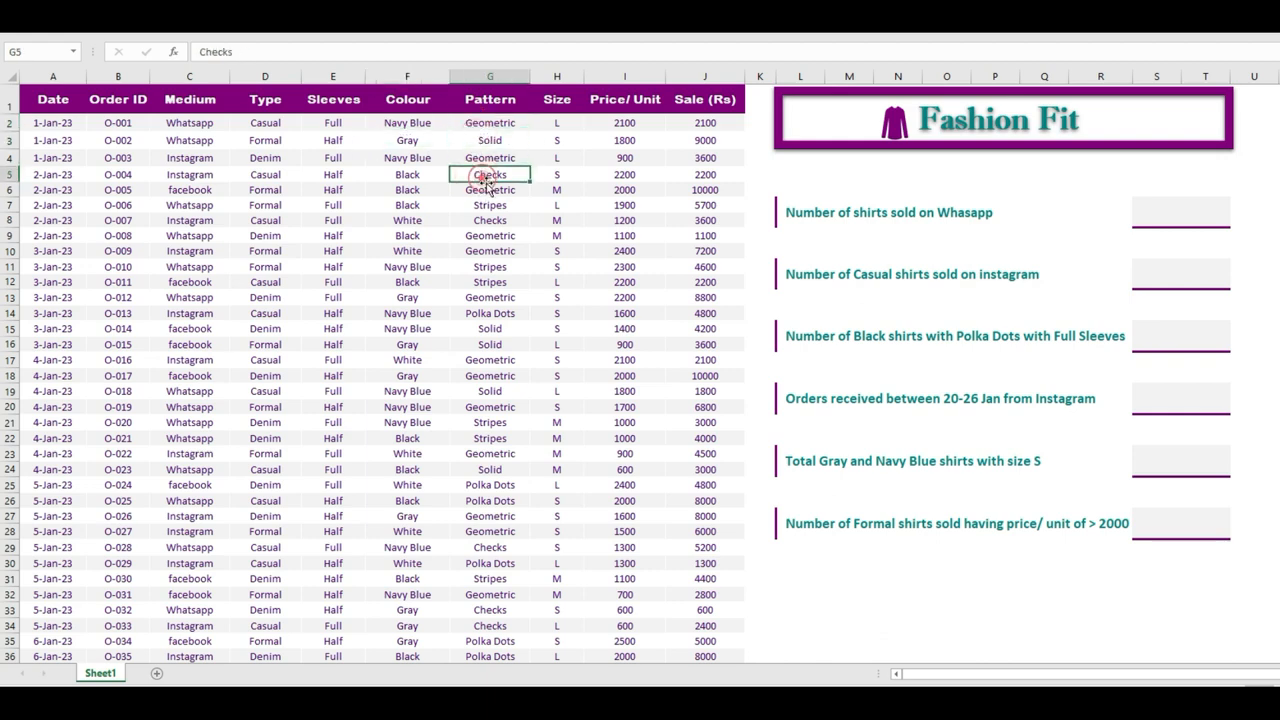
click(552, 140)
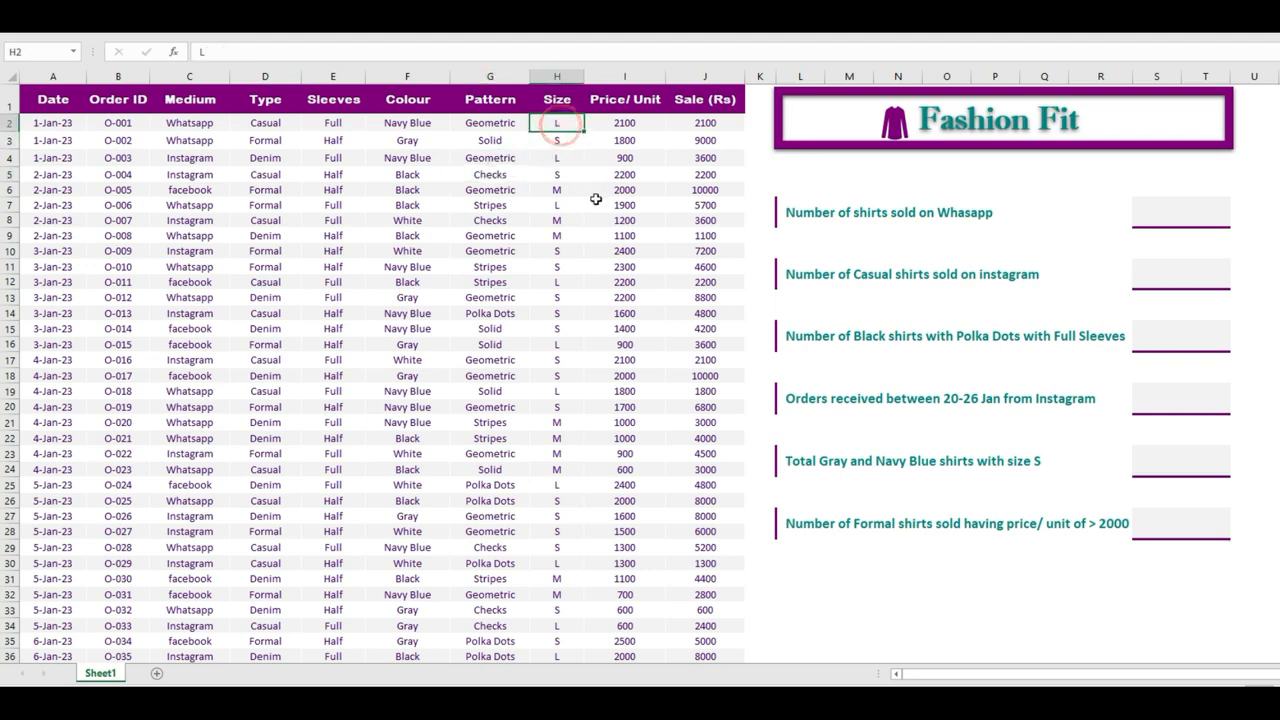
click(567, 190)
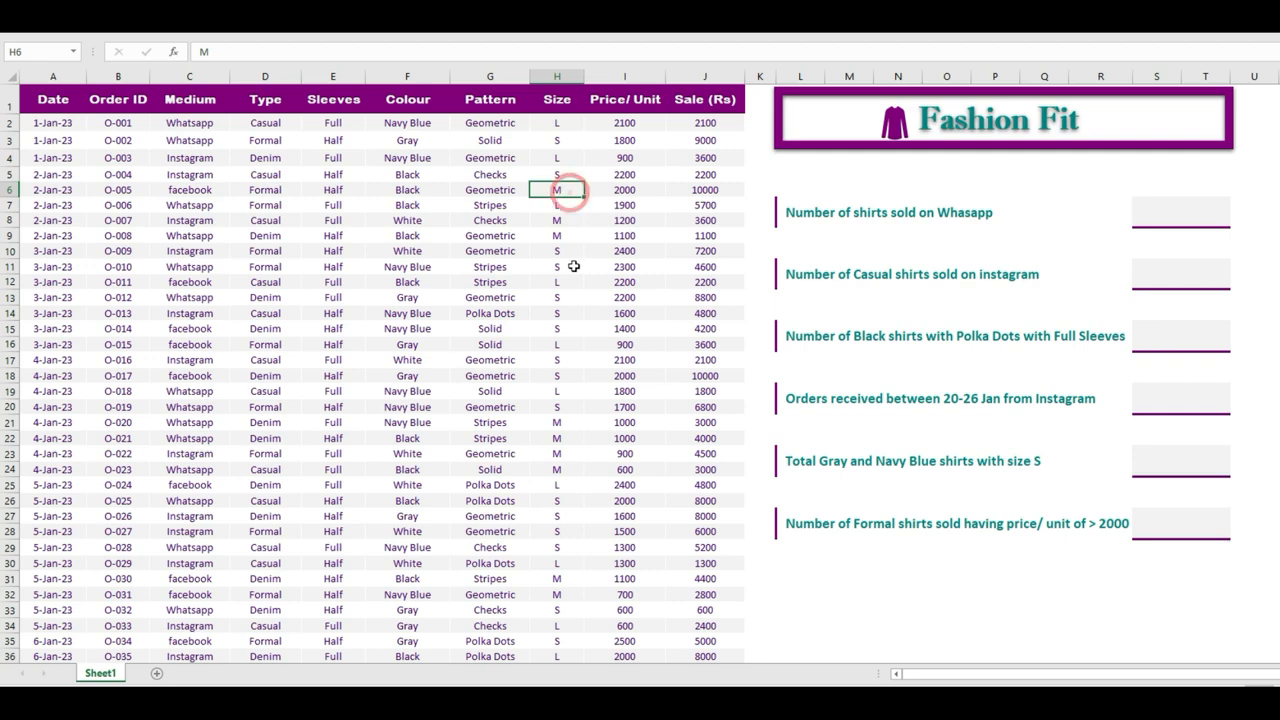
click(611, 121)
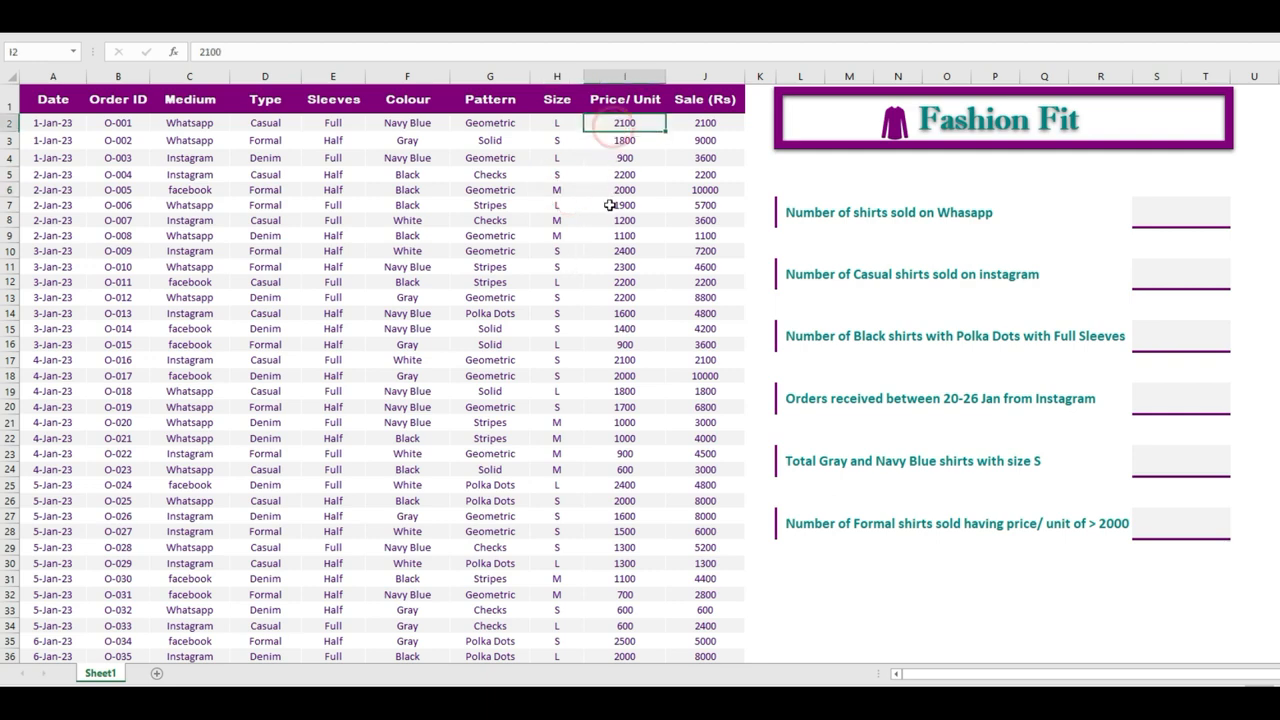
click(696, 122)
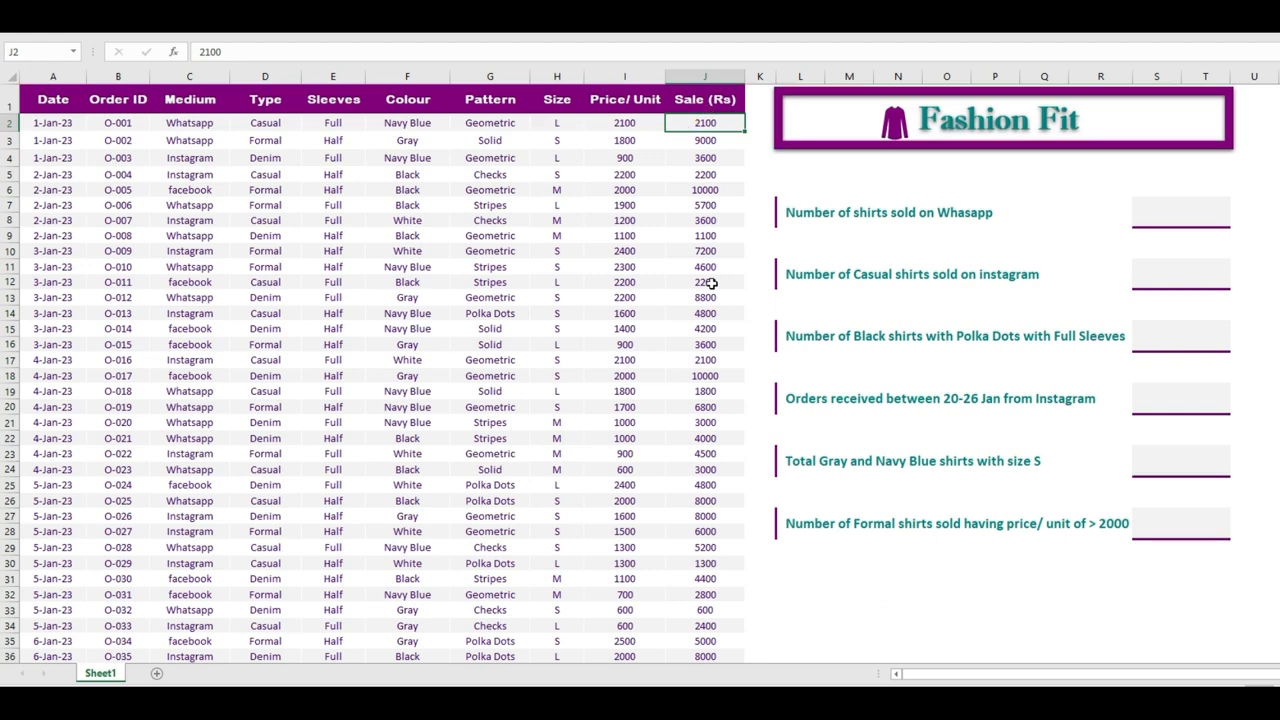
click(391, 252)
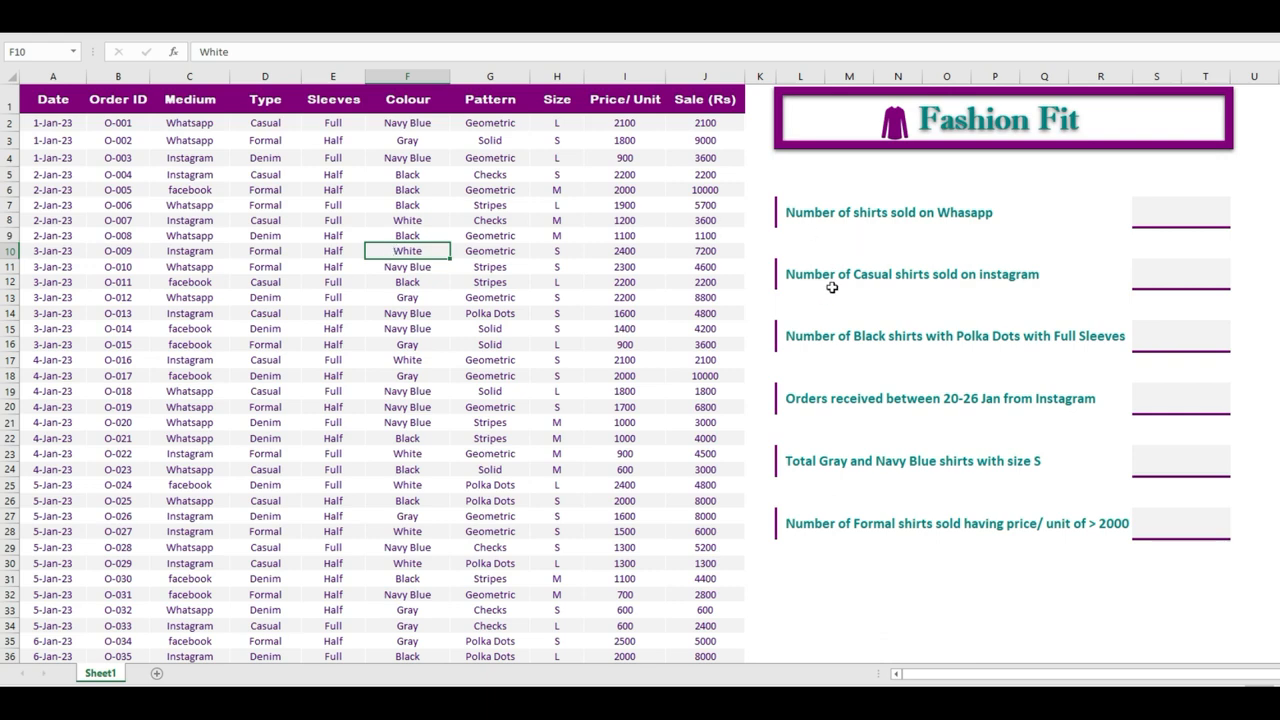
- Review the question list with its answer cells, and check the Medium entries relevant to the Whatsapp question
drag(784, 185, 1229, 571)
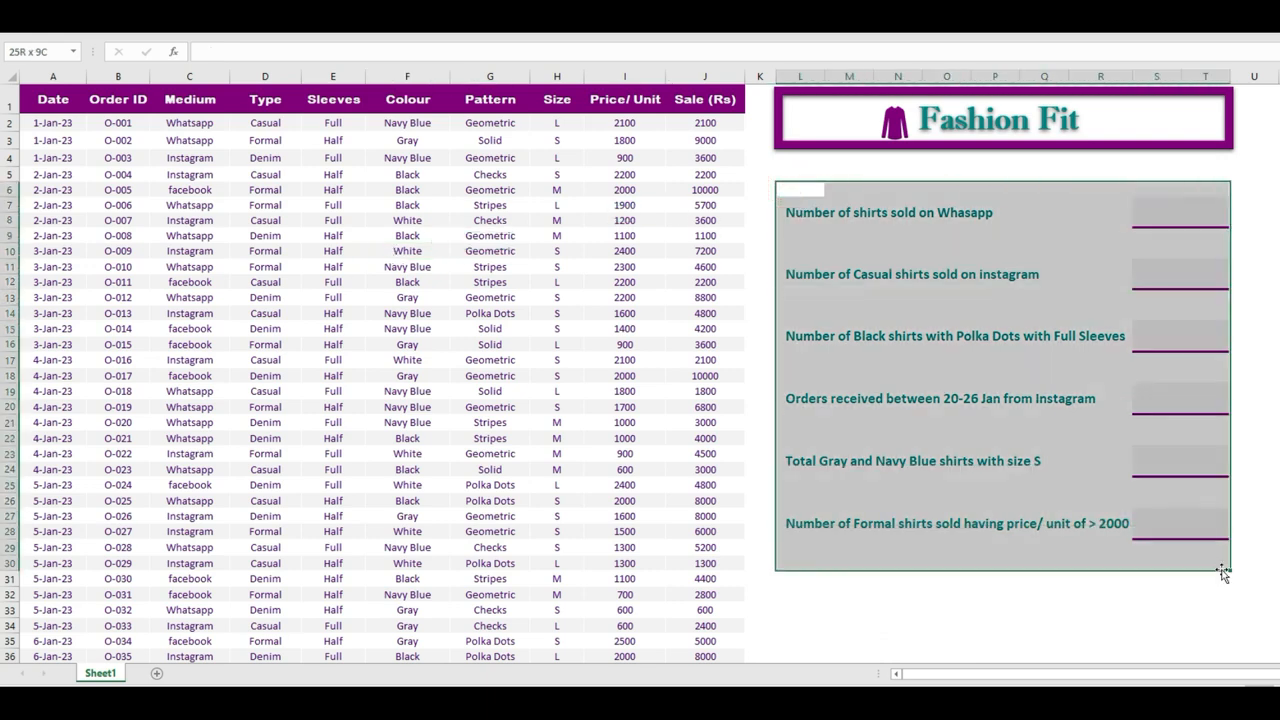
click(1277, 516)
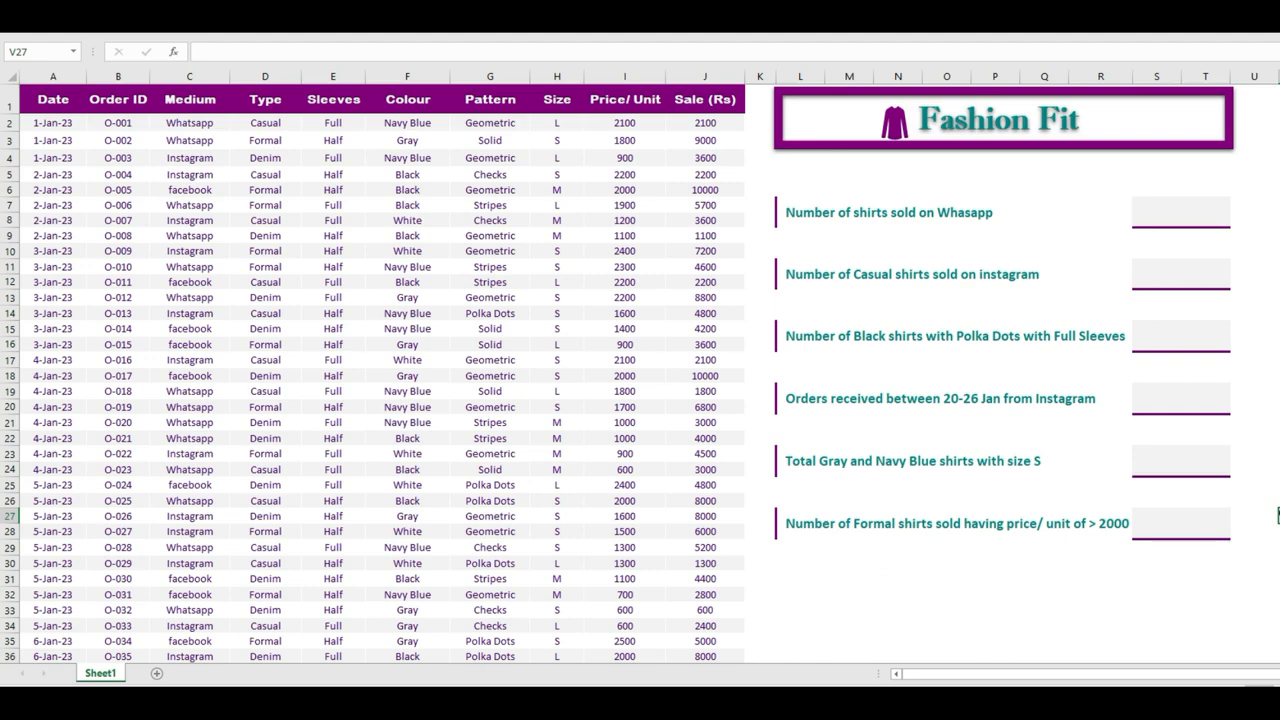
click(1177, 215)
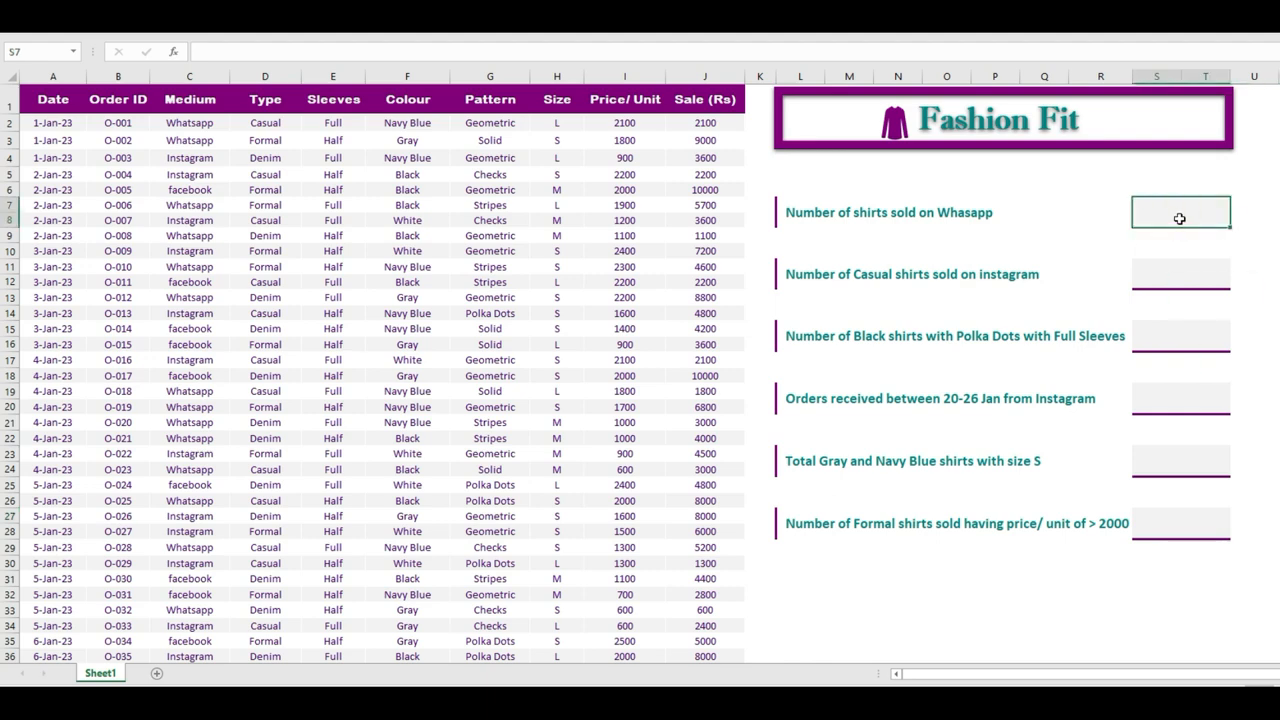
drag(779, 177, 1231, 563)
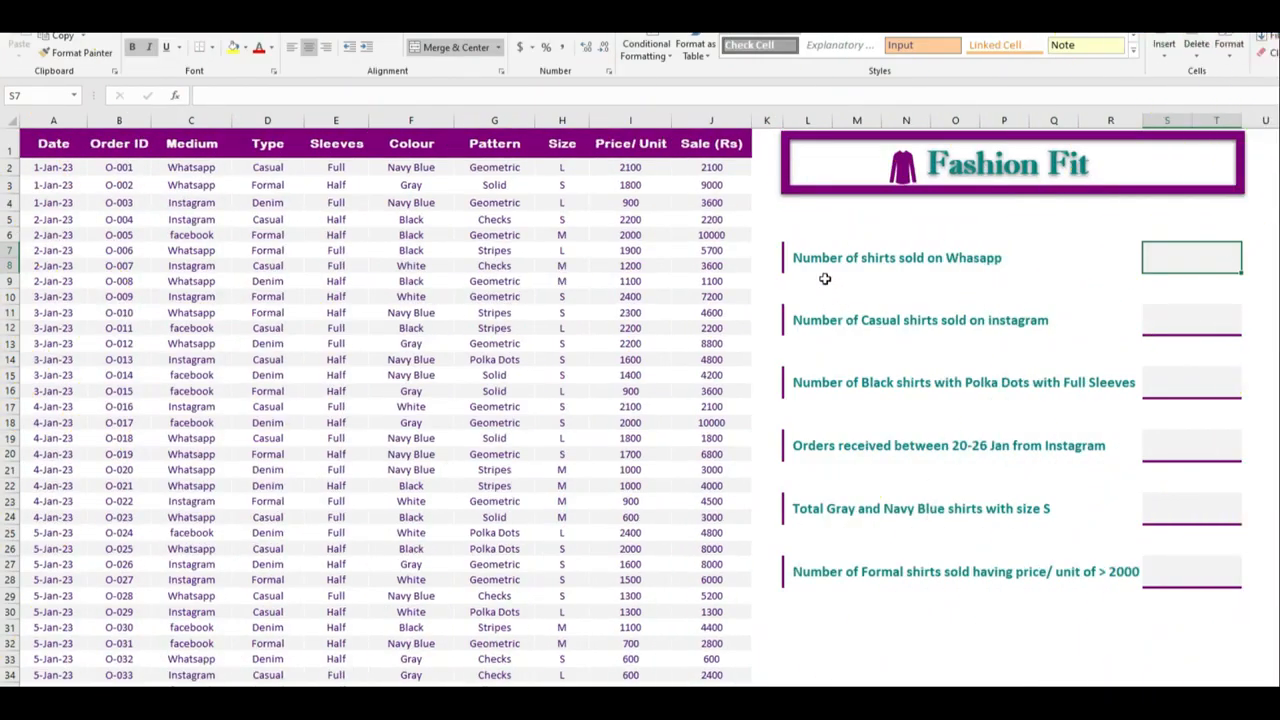
click(822, 263)
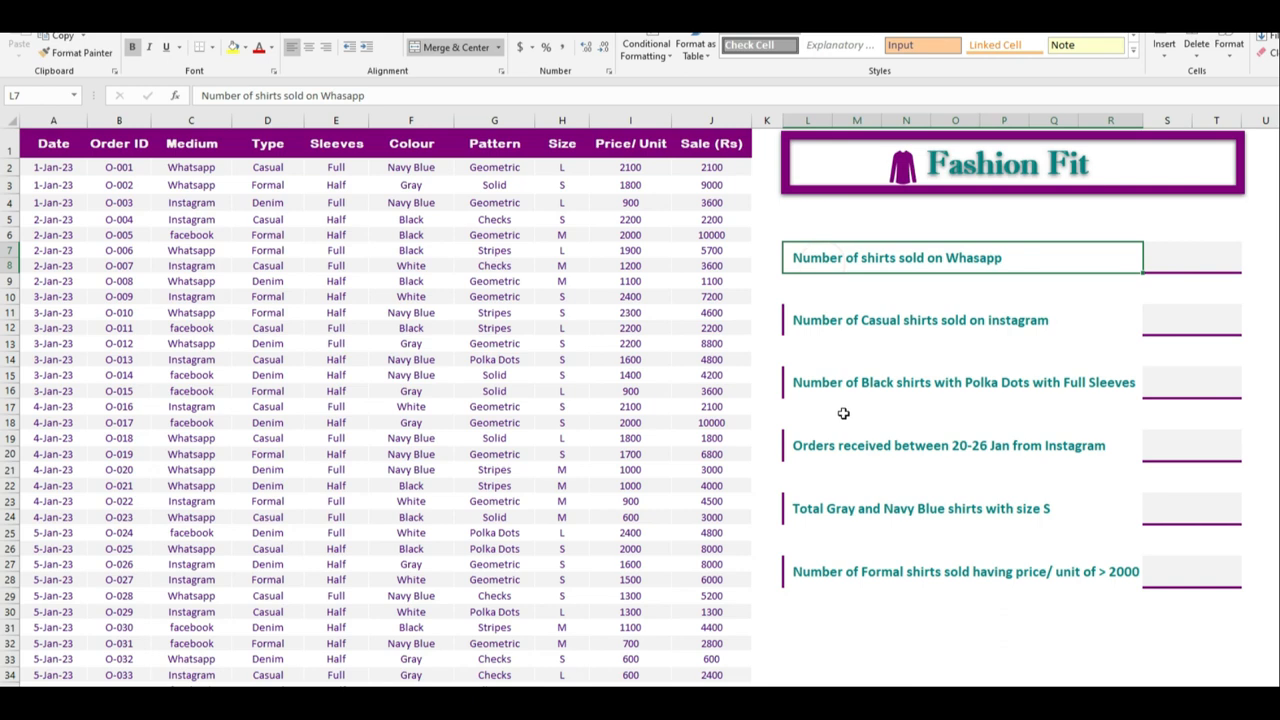
click(192, 168)
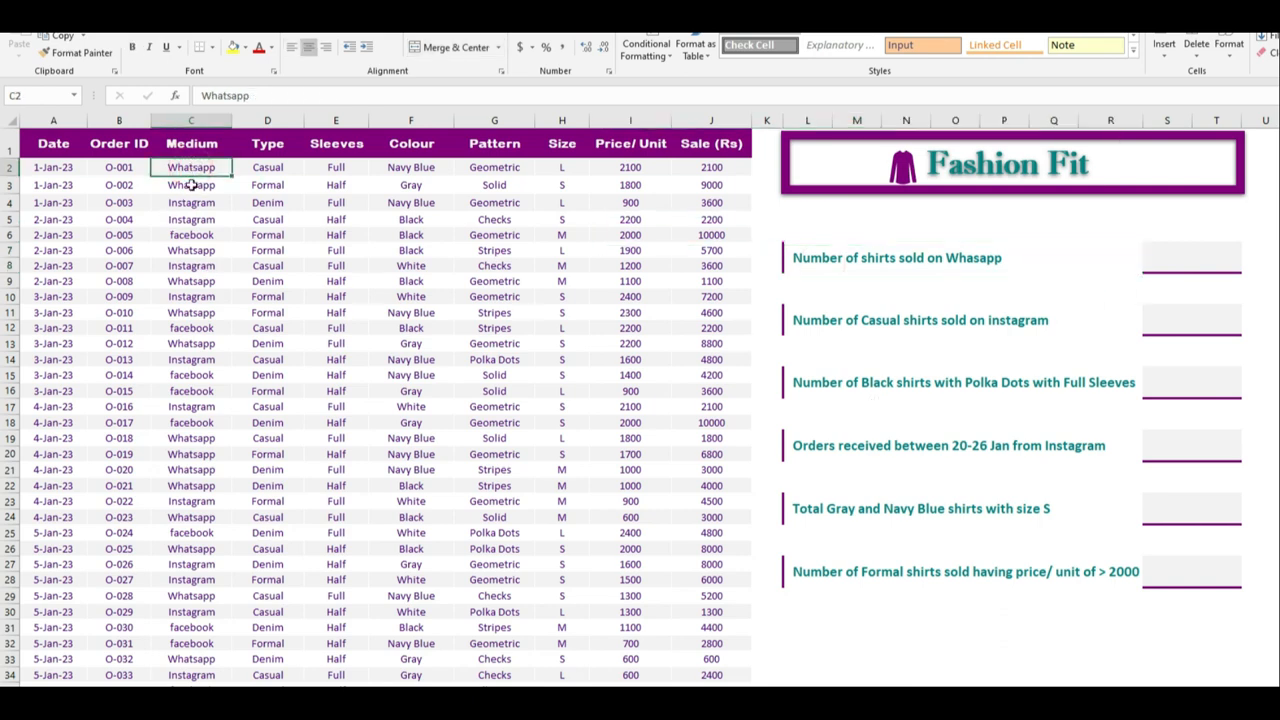
click(193, 202)
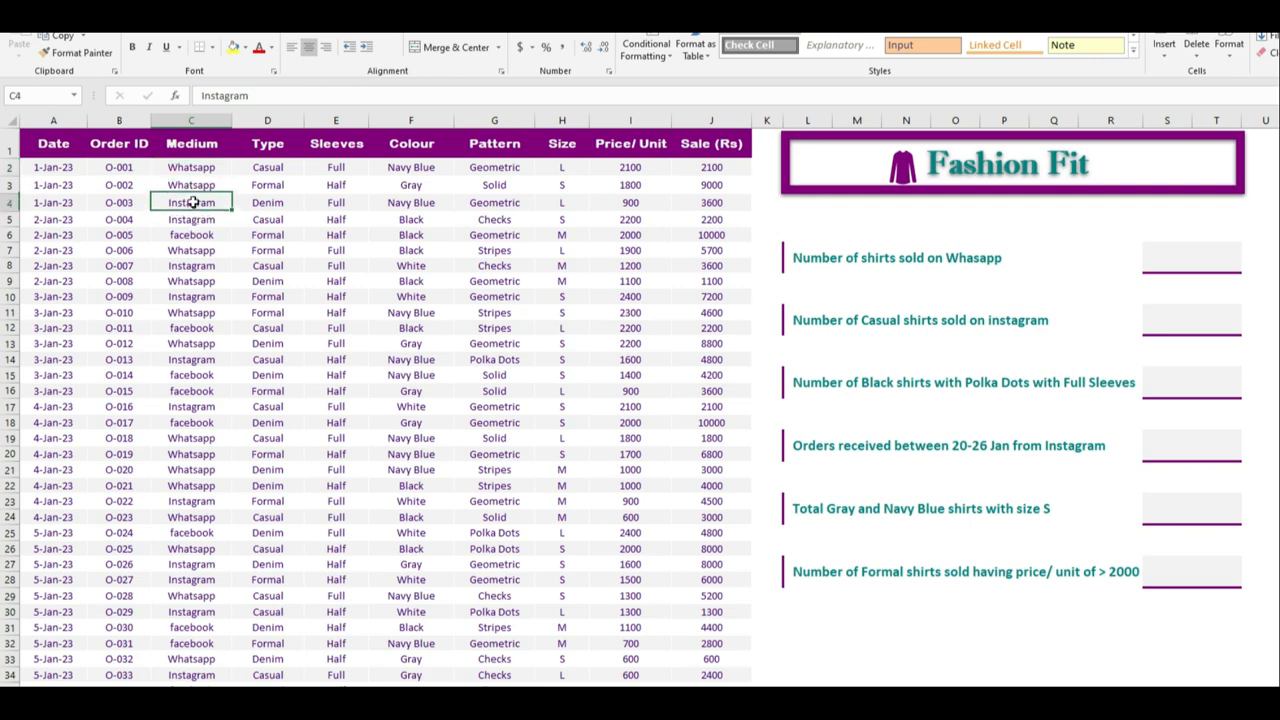
click(186, 237)
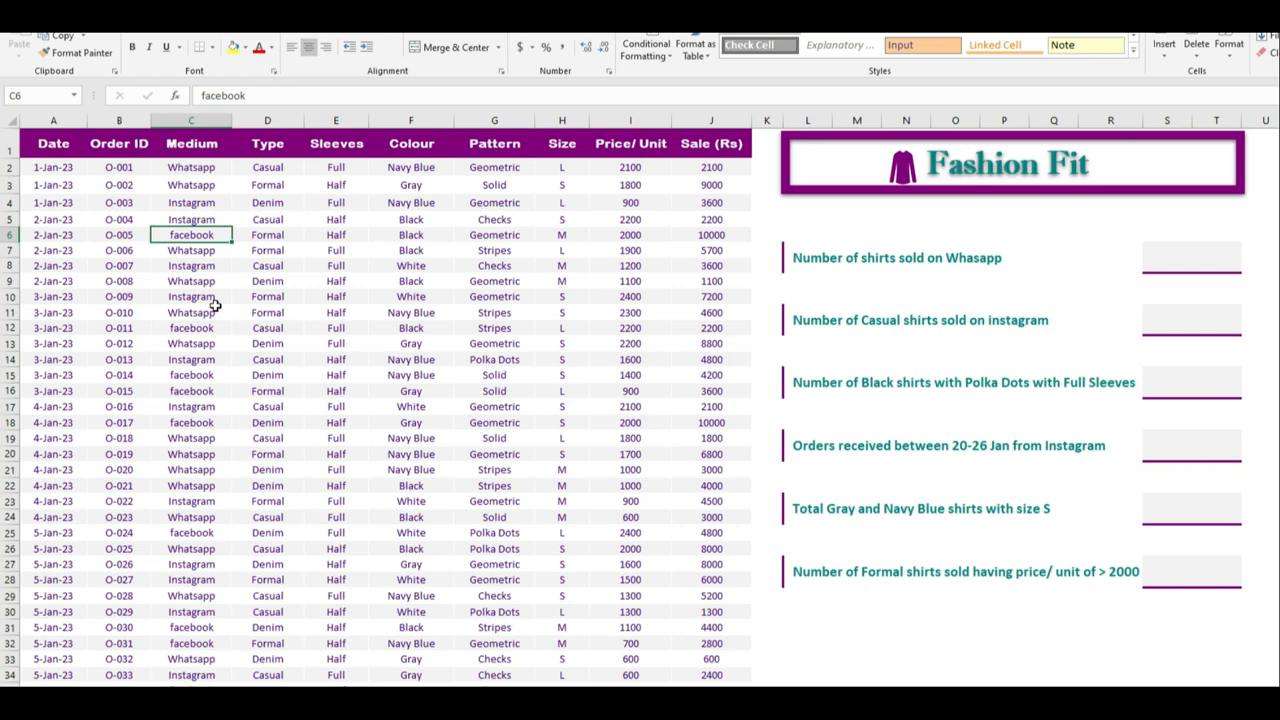
- Begin a COUNTIFS formula in the answer cell for shirts sold on Whatsapp, using the whole Medium column as the first criteria range
click(1196, 259)
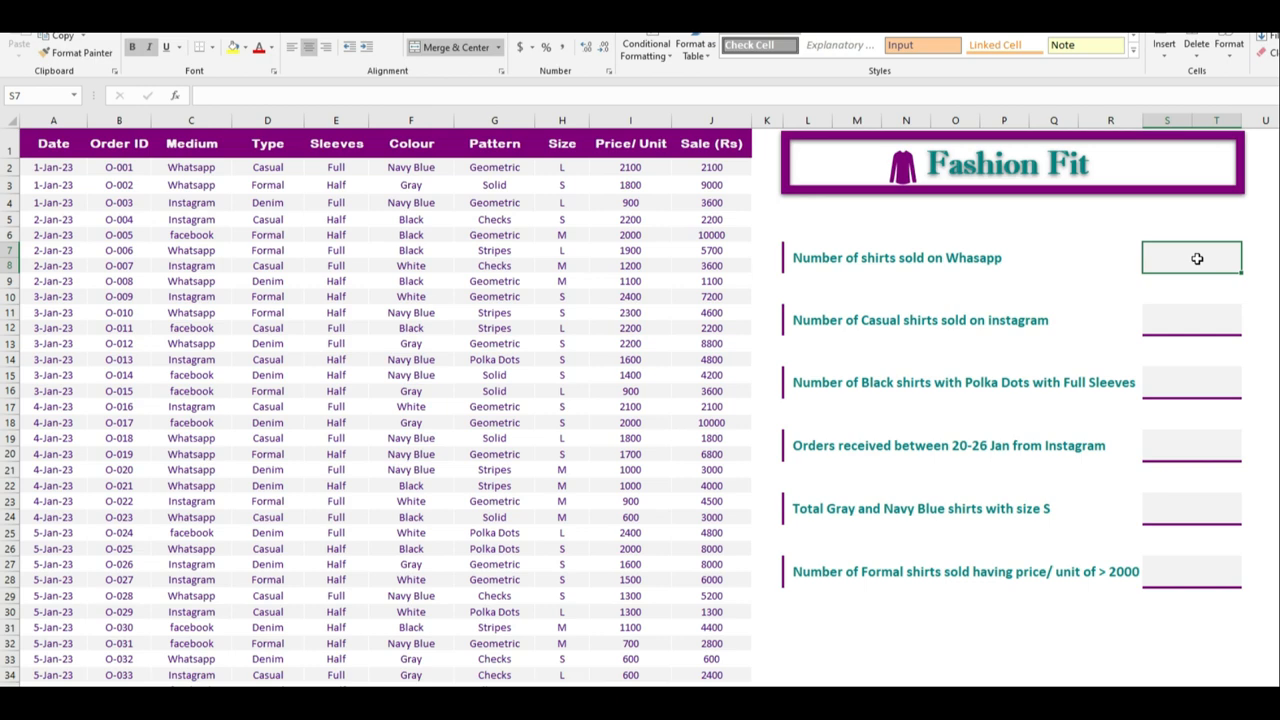
text(=)
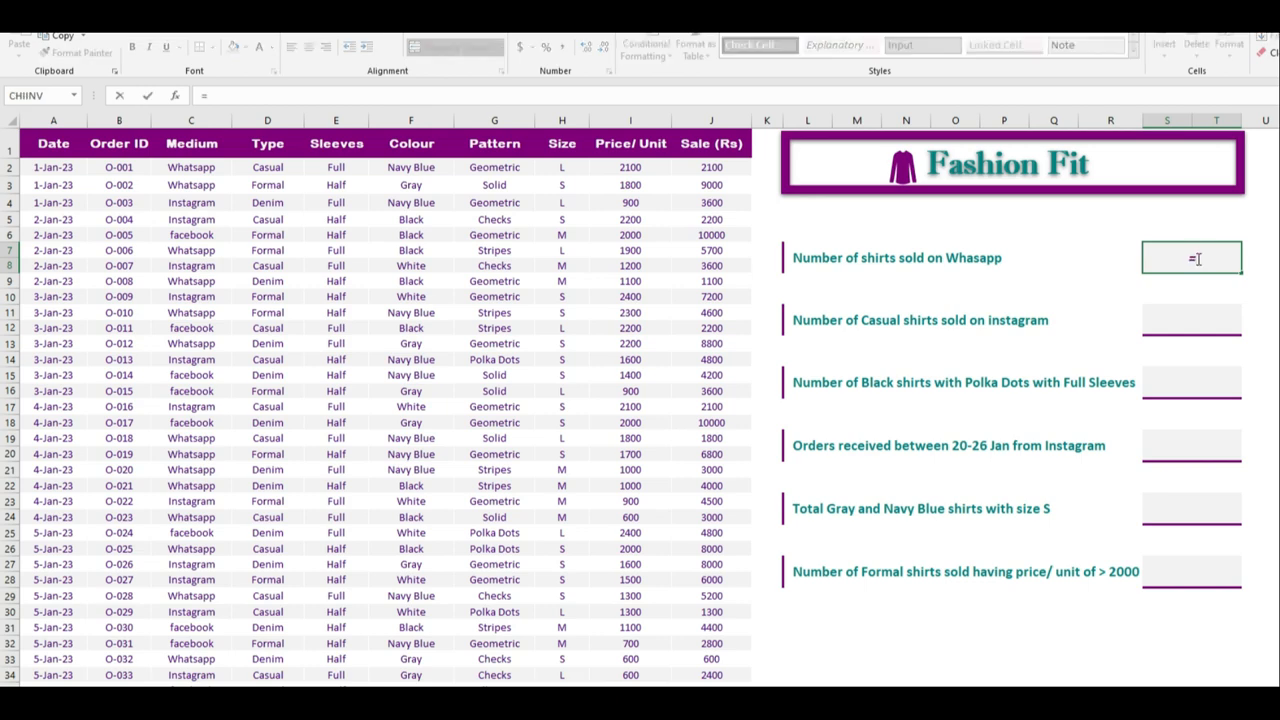
text(count)
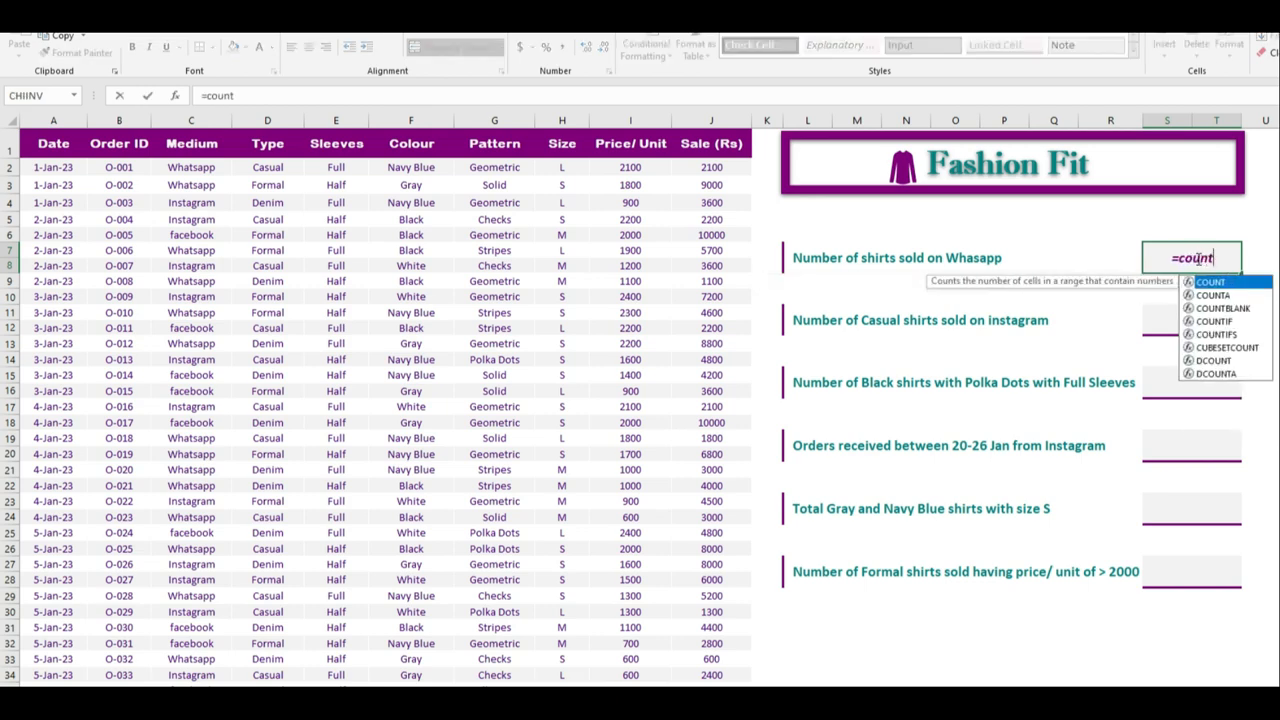
text(i)
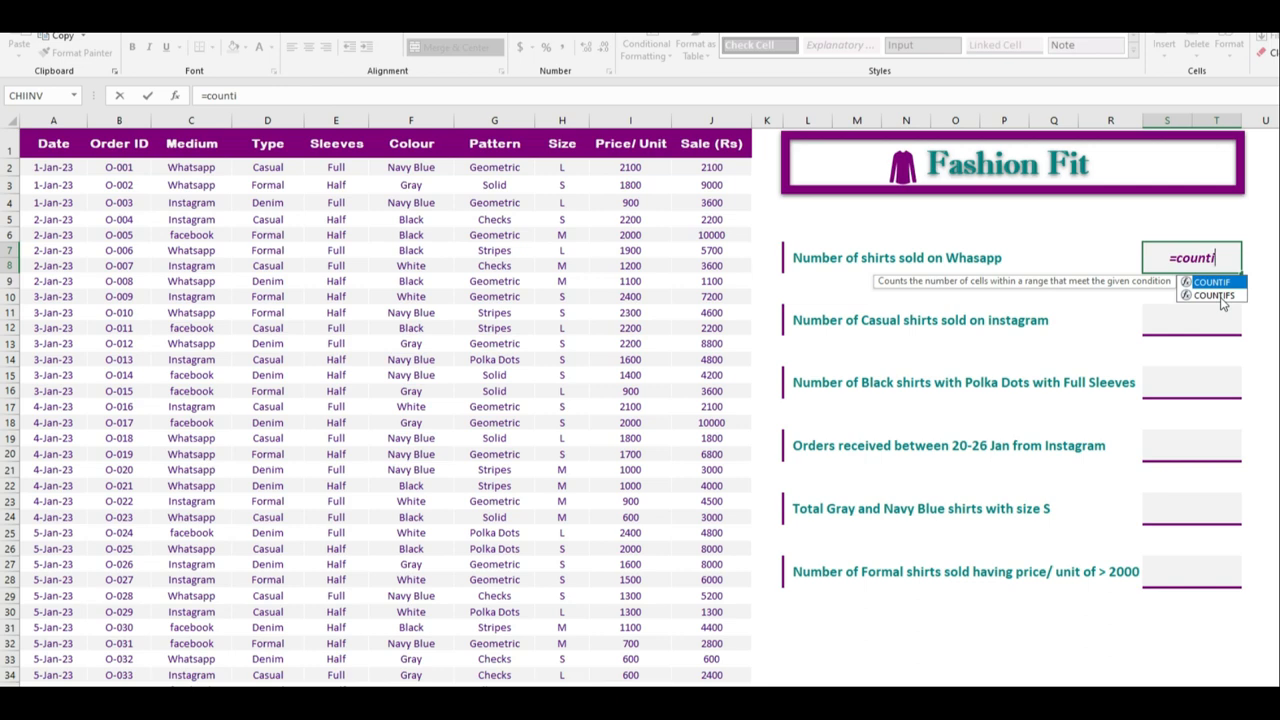
click(1217, 296)
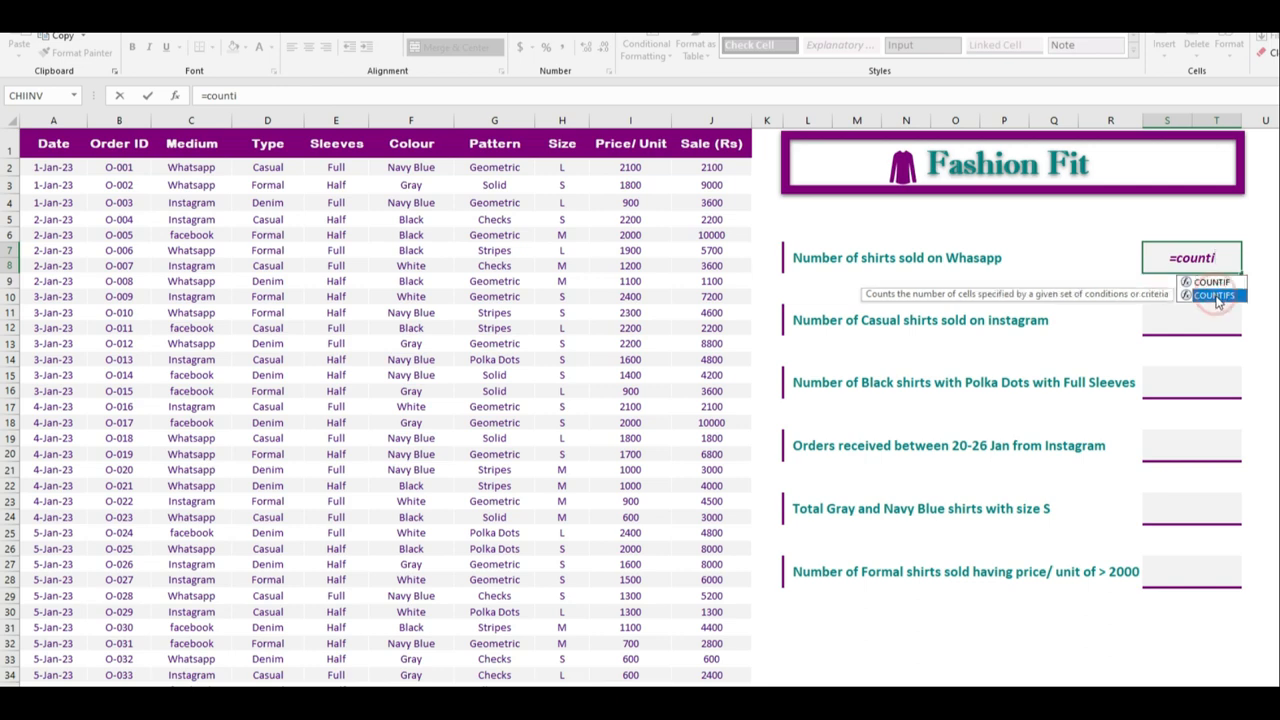
double_click(1217, 297)
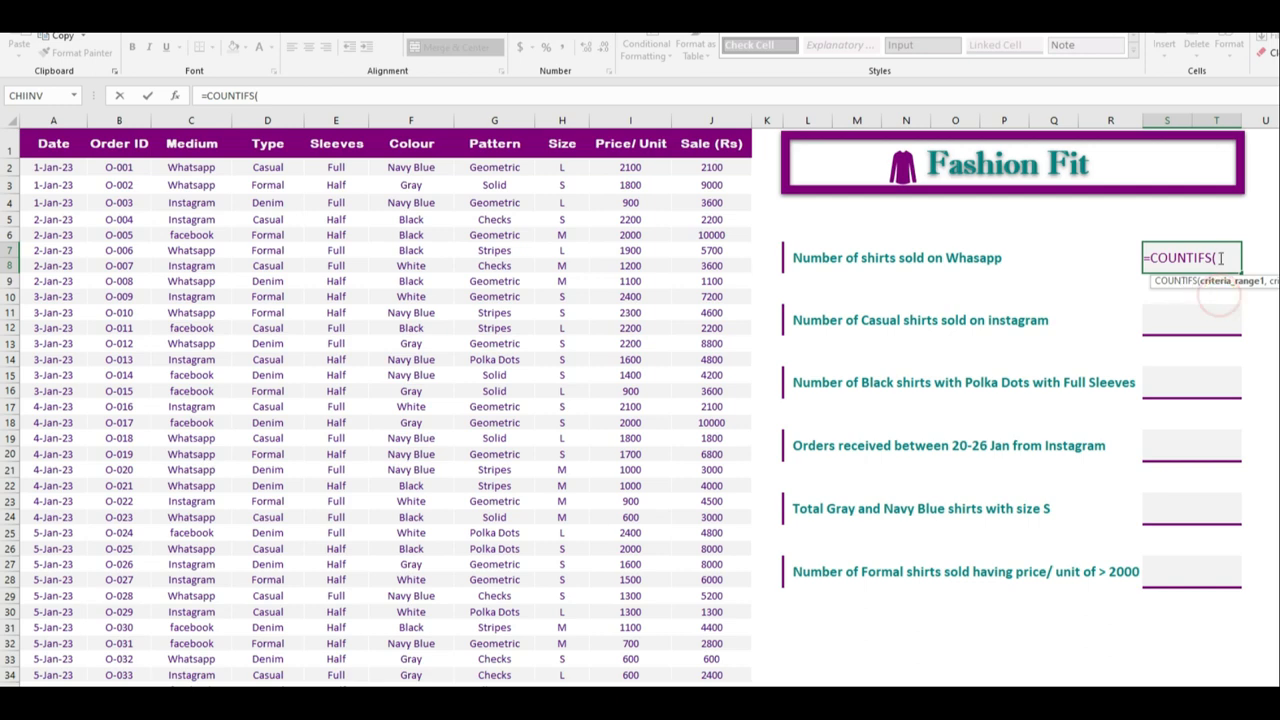
click(1222, 258)
click(191, 119)
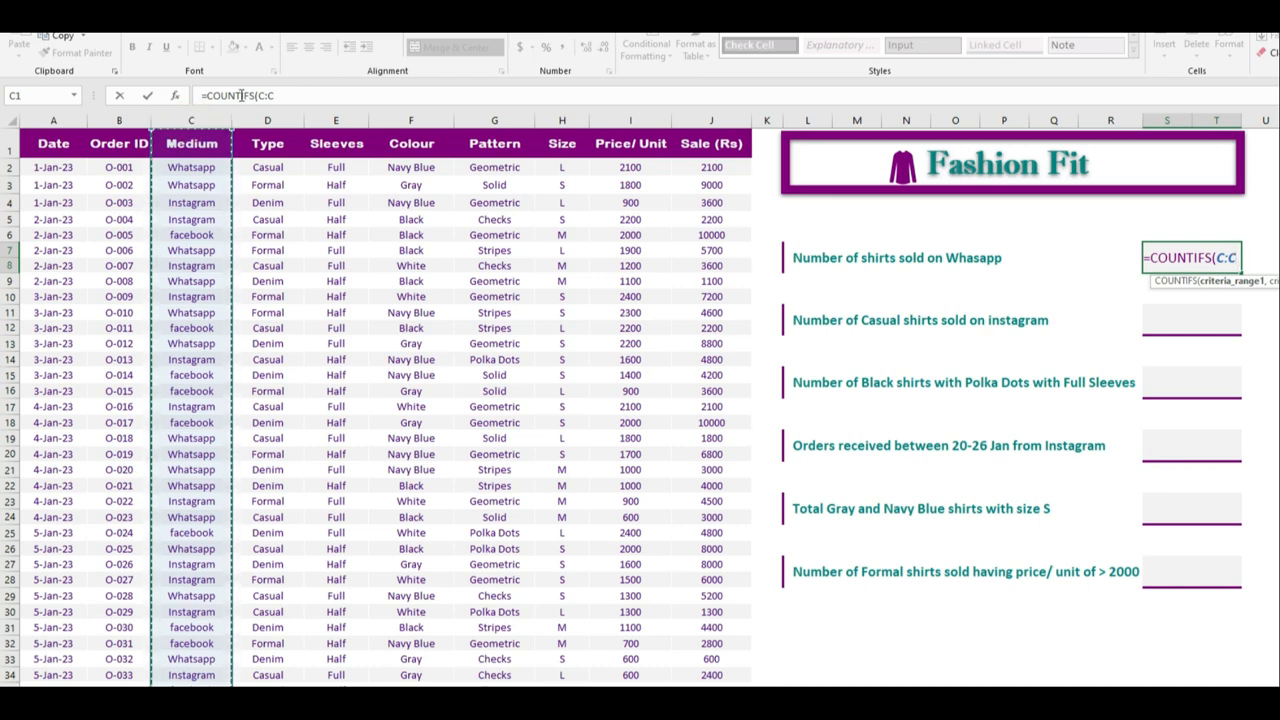
- Add "Whatsapp" as the criterion and complete the formula as =COUNTIFS(C:C,"Whatsapp")
click(290, 95)
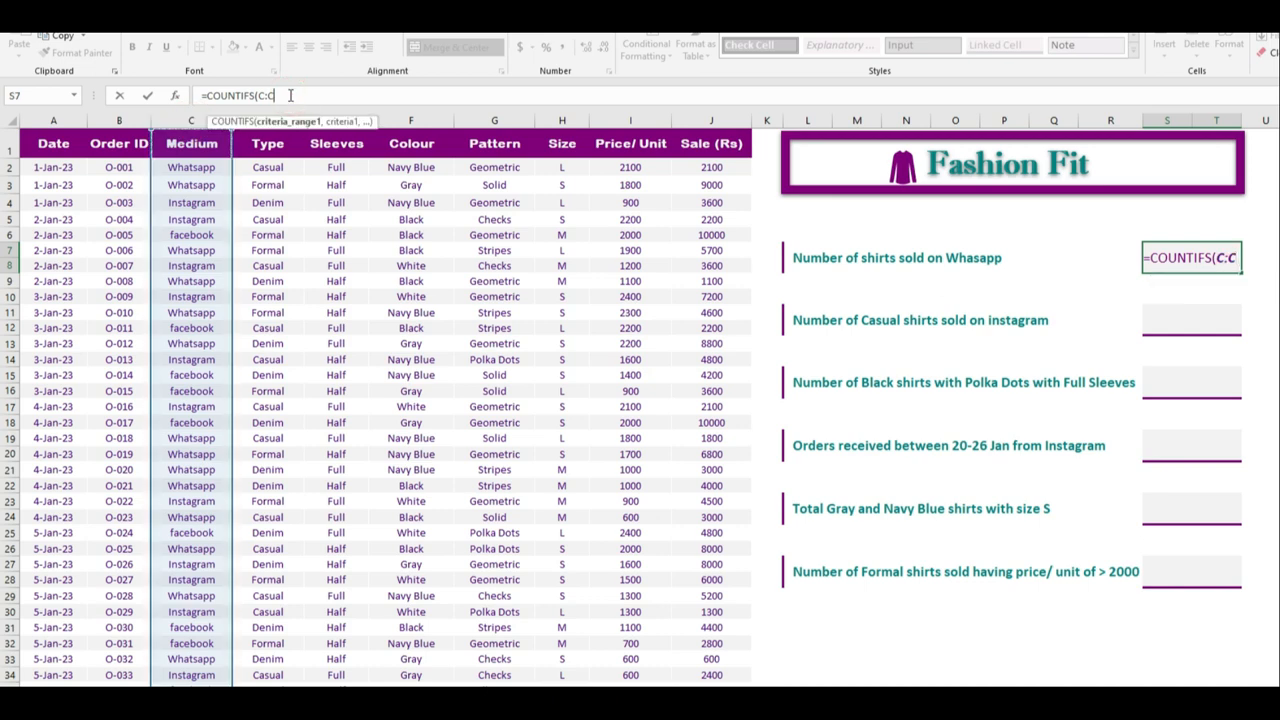
text(,)
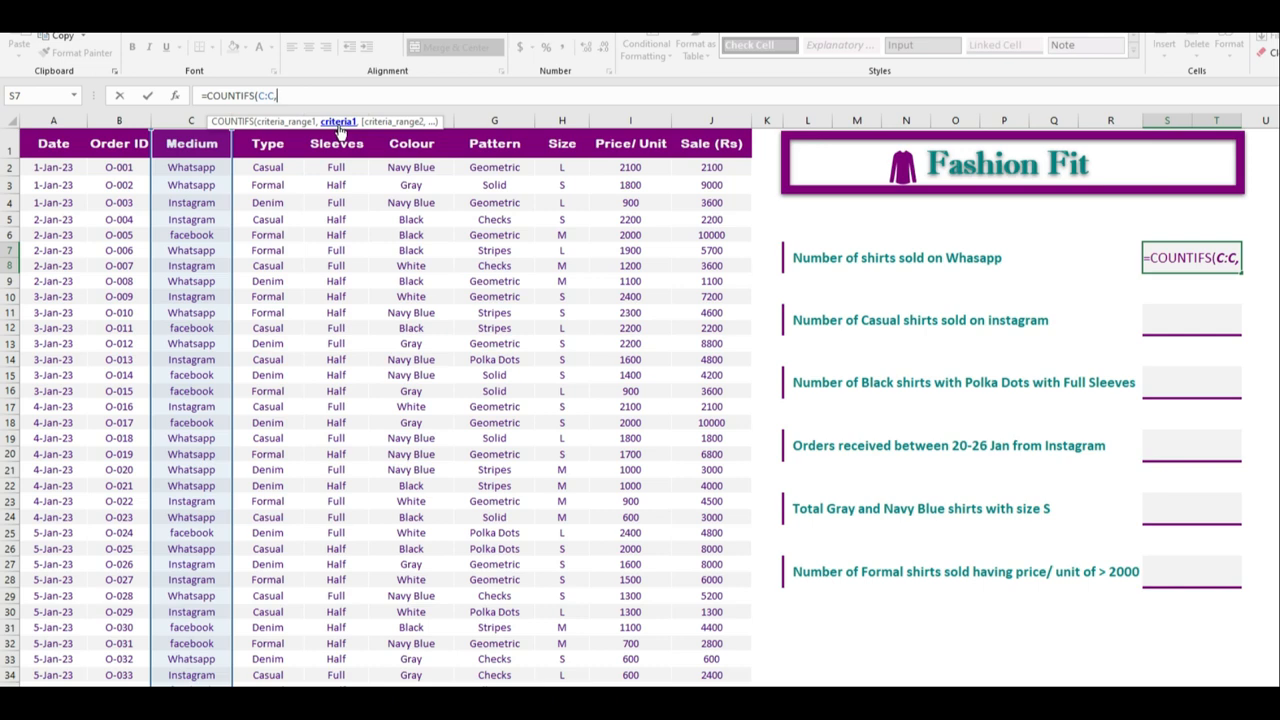
click(324, 96)
text(")
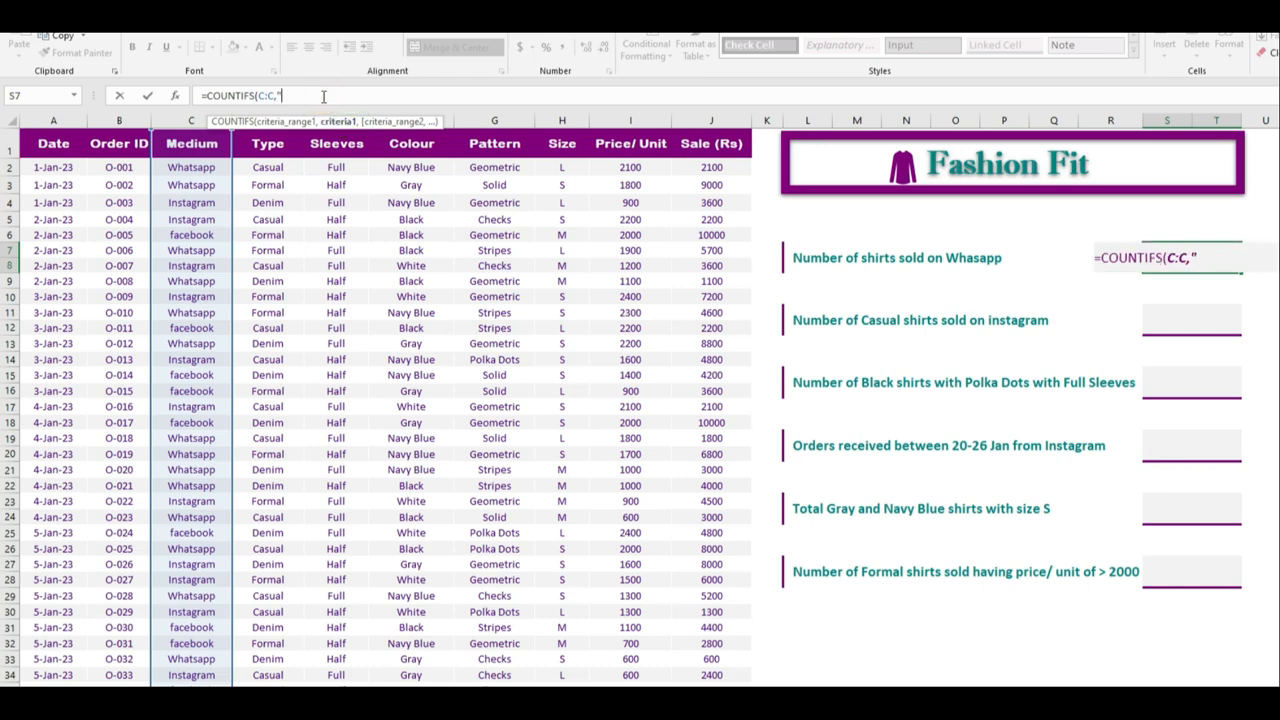
text(Whatsapp"))
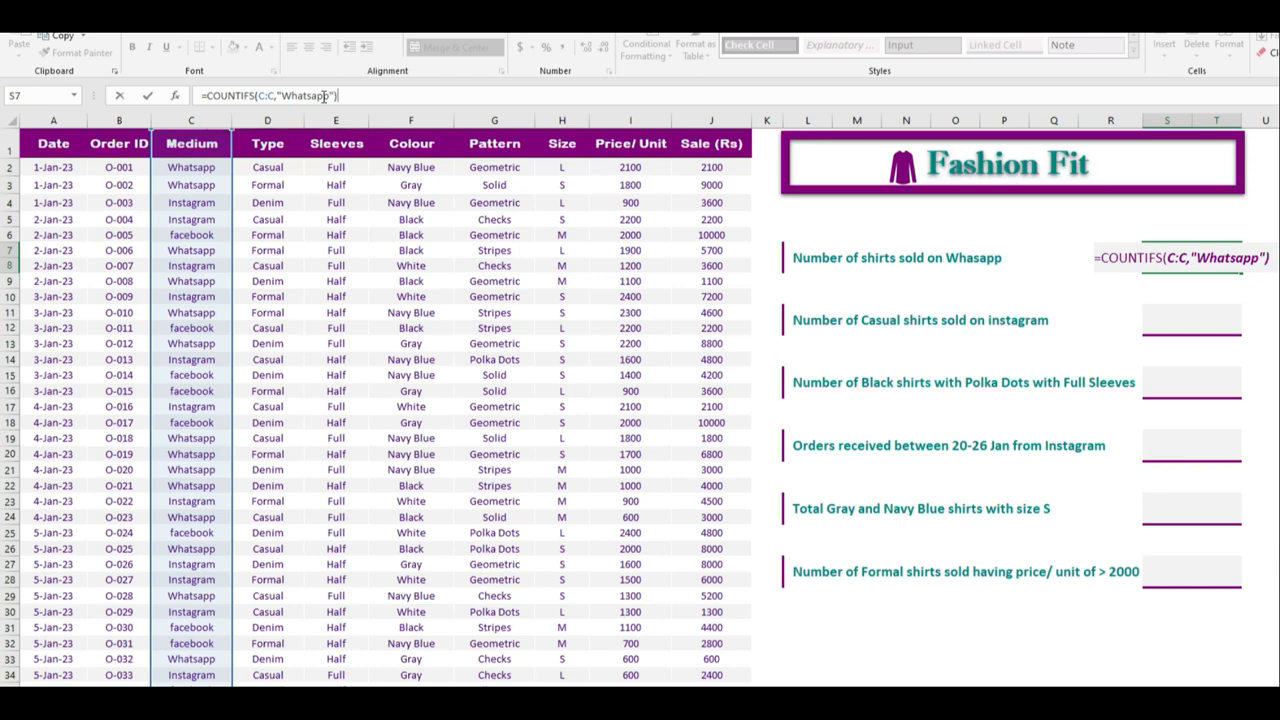
click(351, 92)
key(Return)
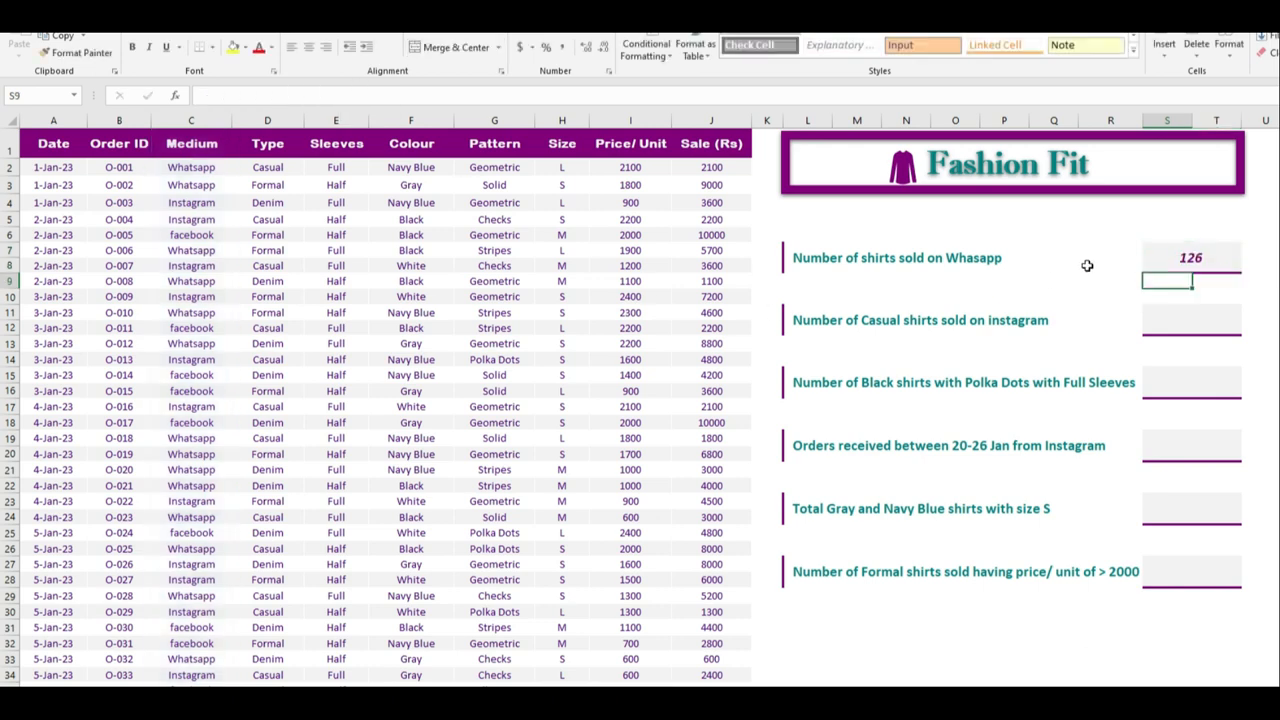
click(1183, 264)
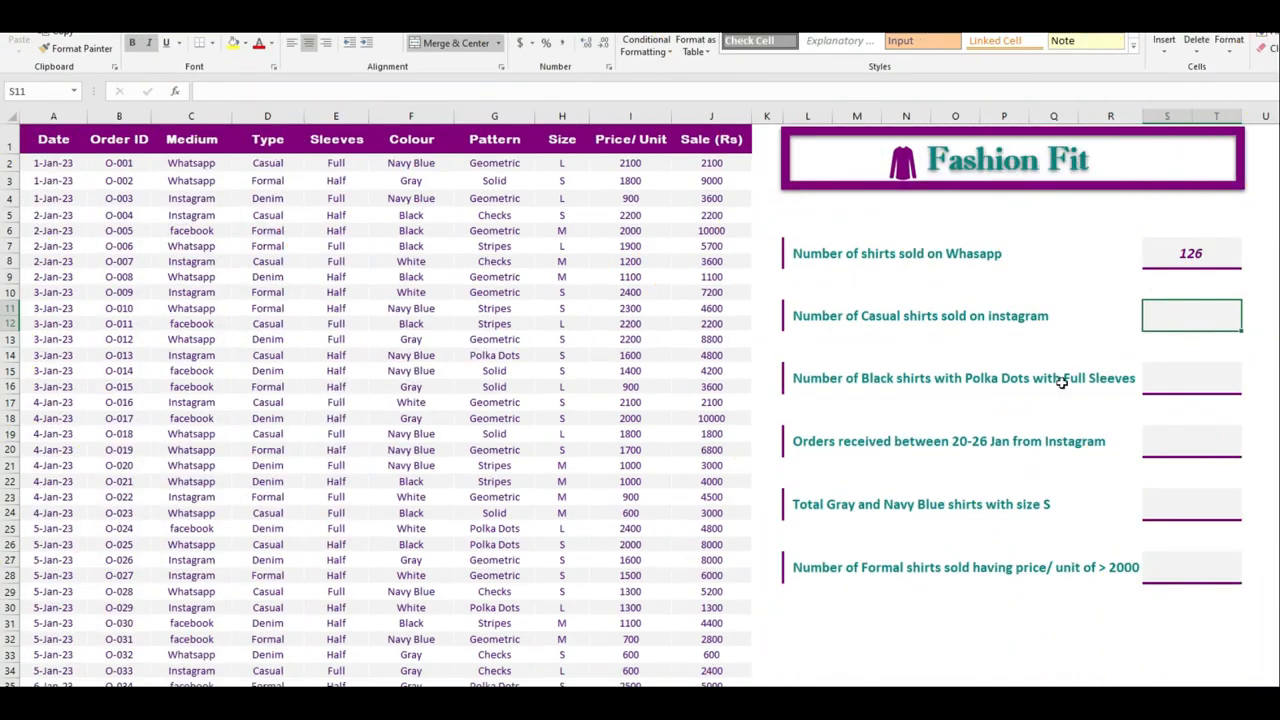
- Examine the Type and Medium columns against the question about Casual shirts sold on Instagram
click(851, 317)
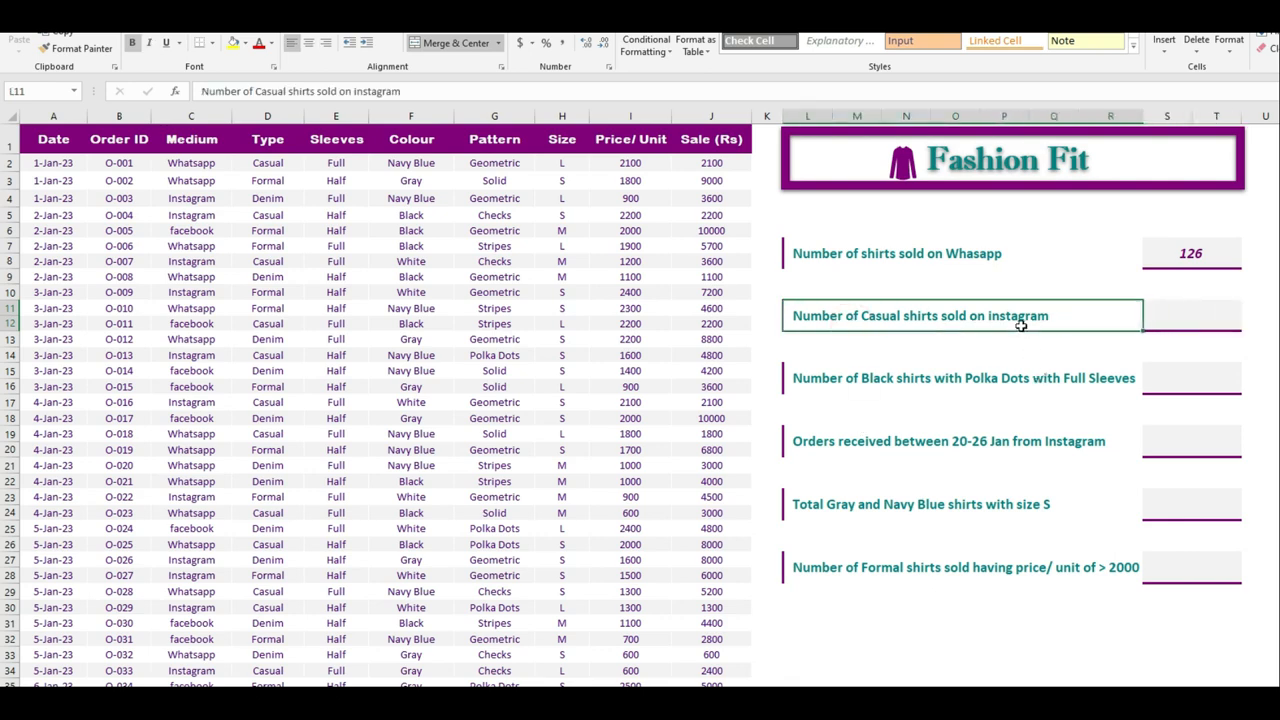
click(267, 116)
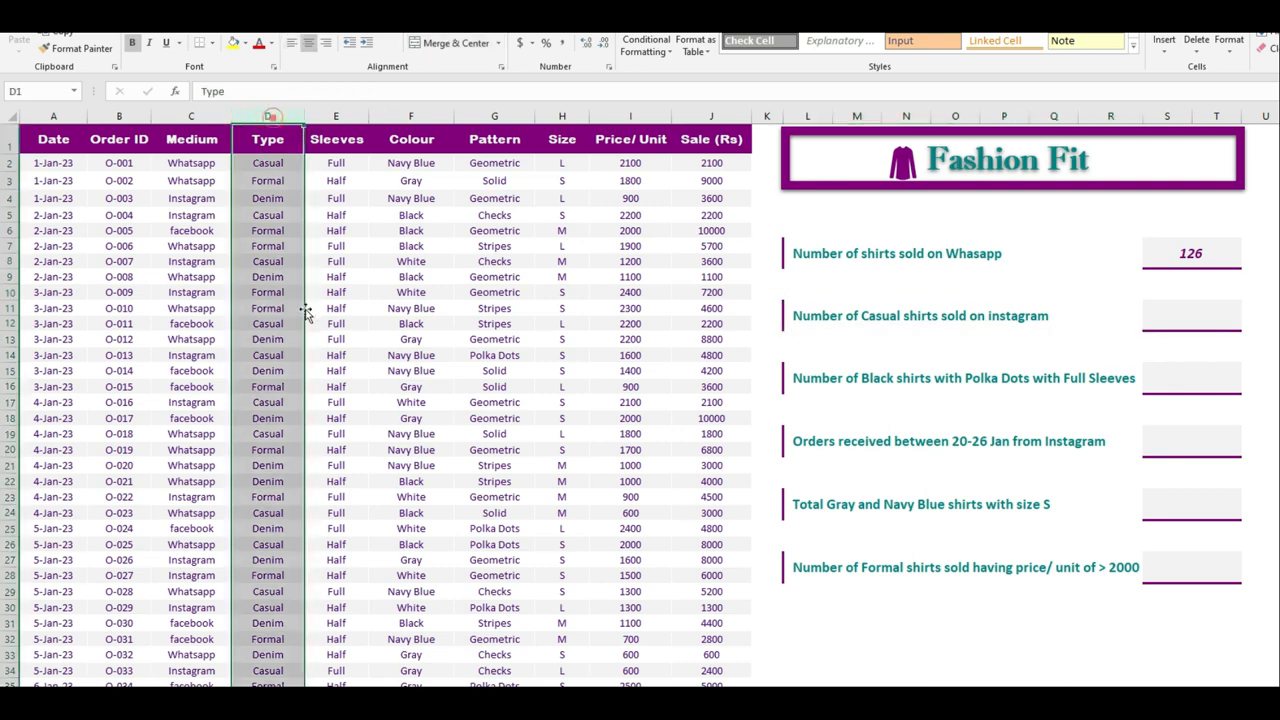
click(290, 163)
click(285, 180)
click(286, 199)
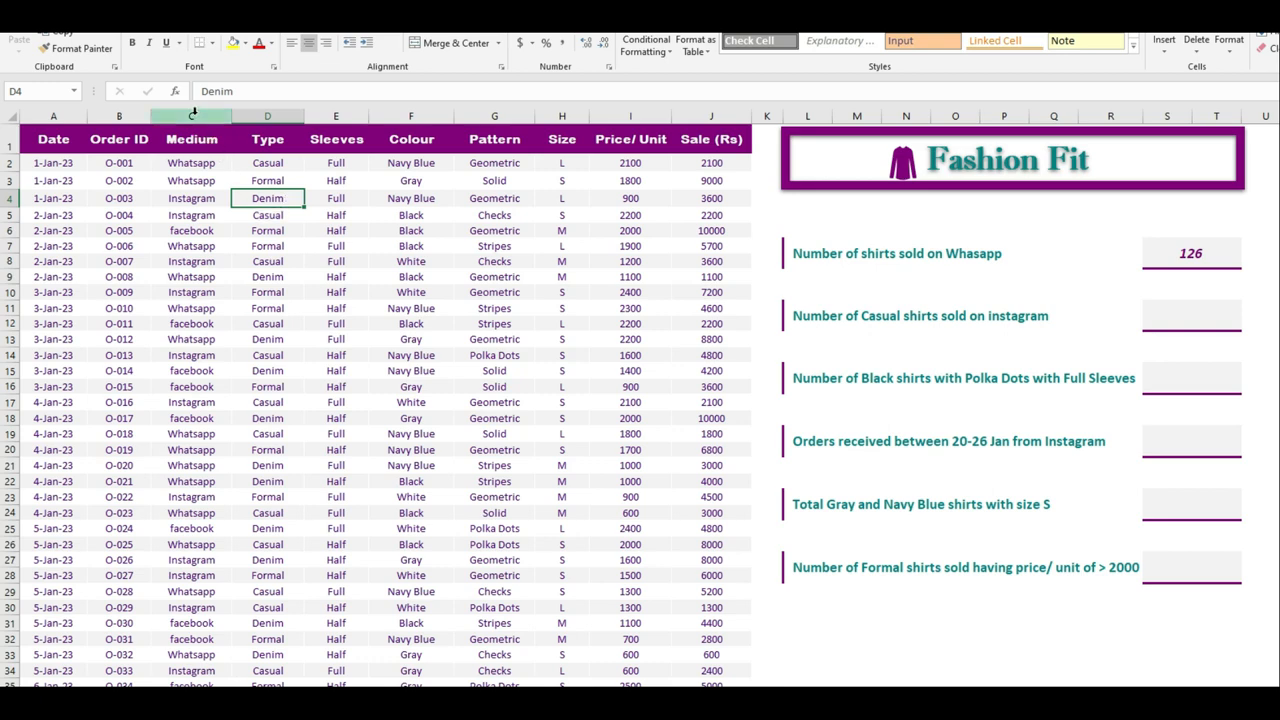
key(ctrl+shift+Down)
click(193, 113)
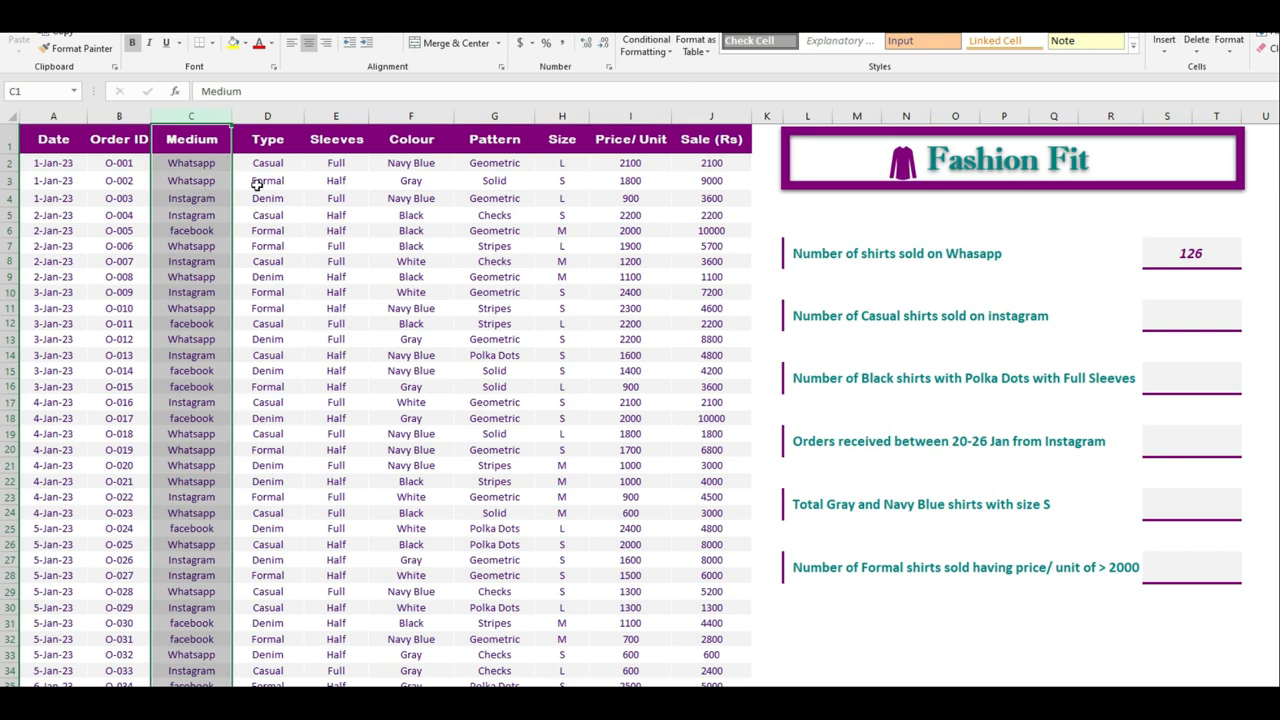
click(957, 329)
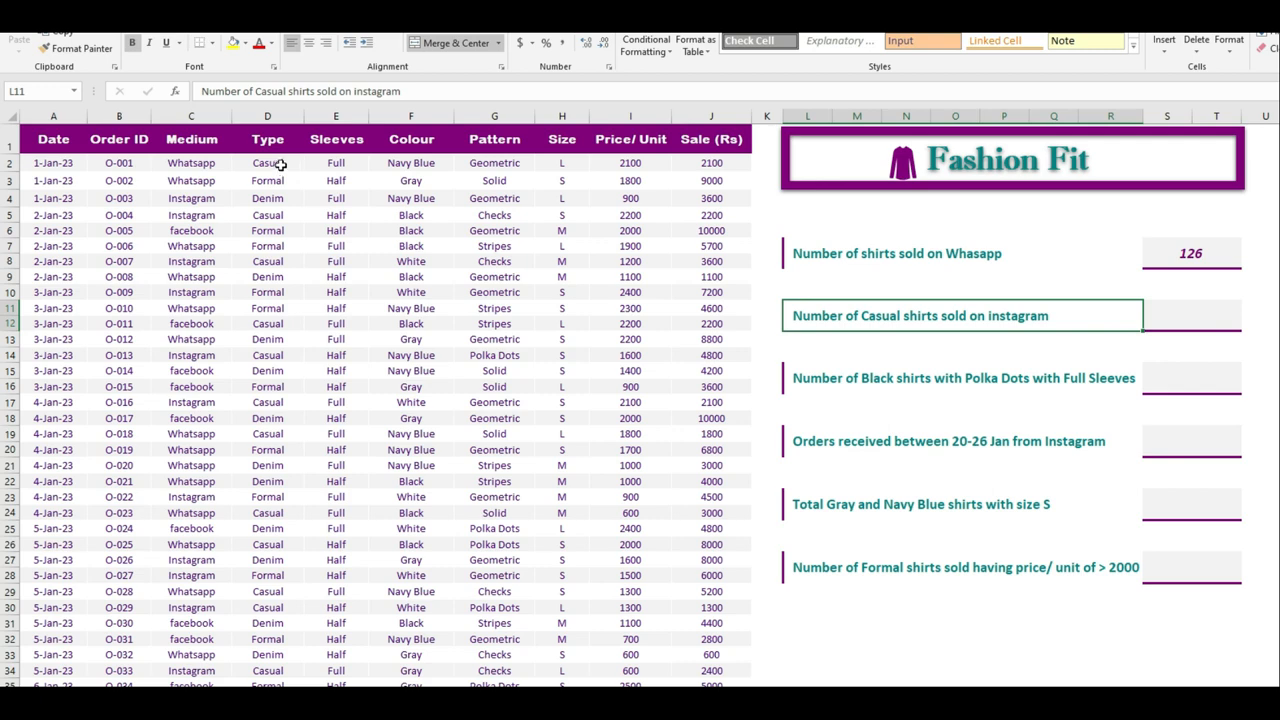
click(282, 116)
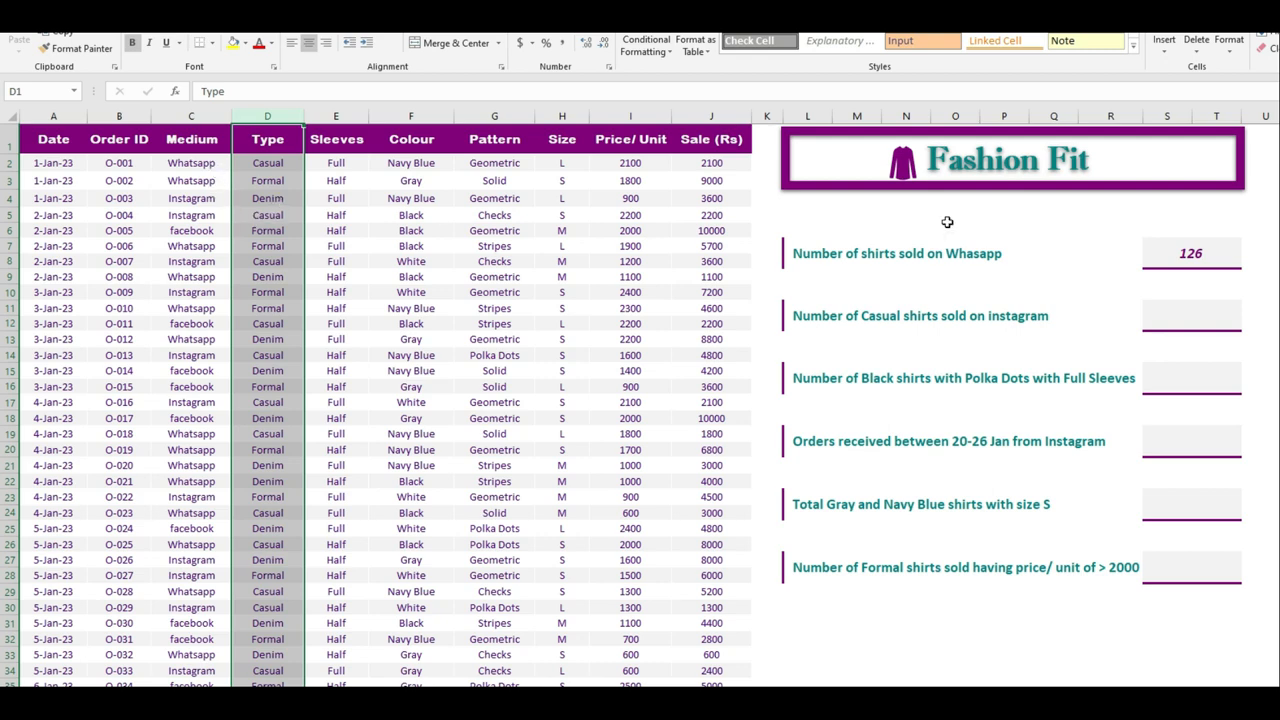
- Begin a COUNTIFS formula in the answer cell for Casual shirts on Instagram, matching the Medium column C:C to "Instagram"
click(1185, 315)
text(=)
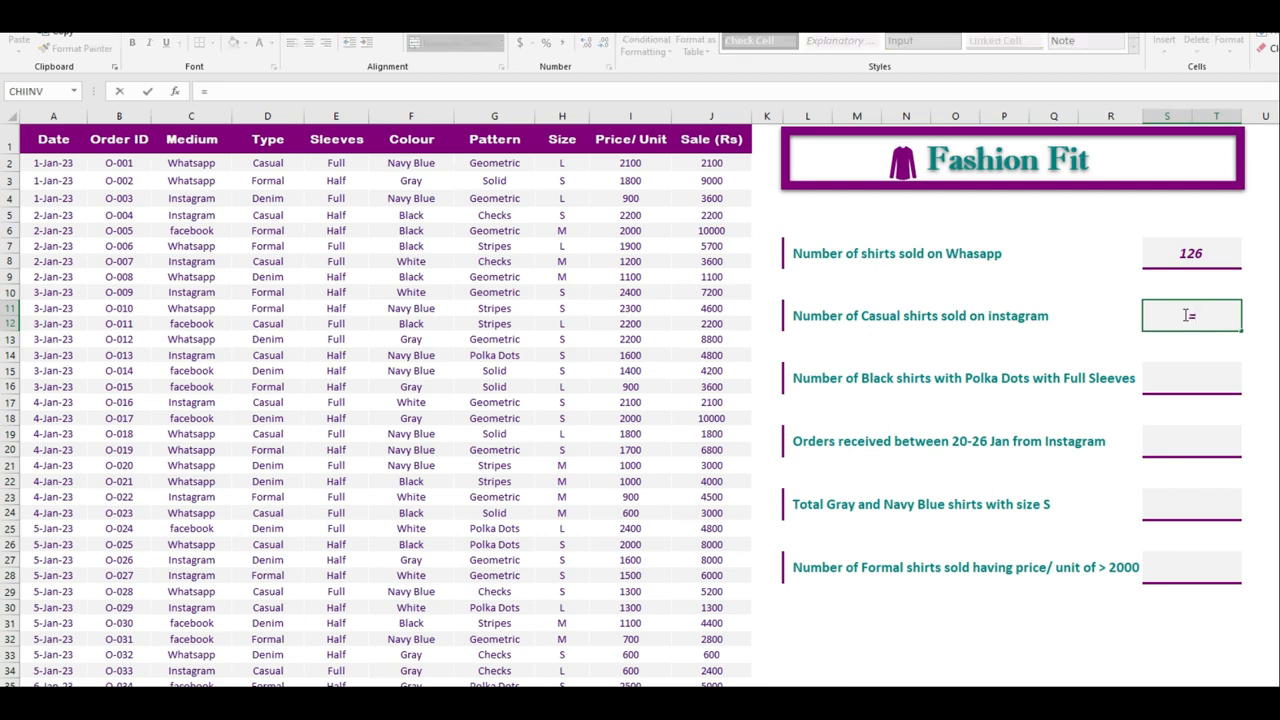
text(s)
key(BackSpace)
text(cou)
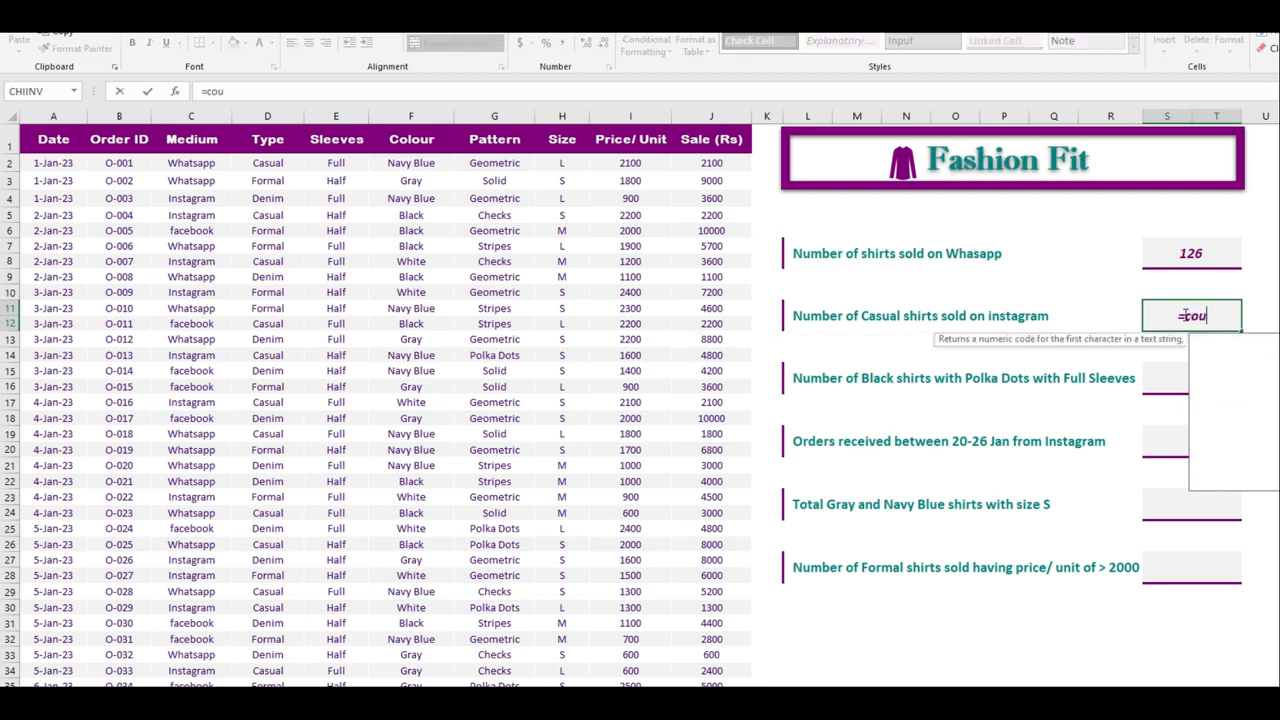
text(ntifs)
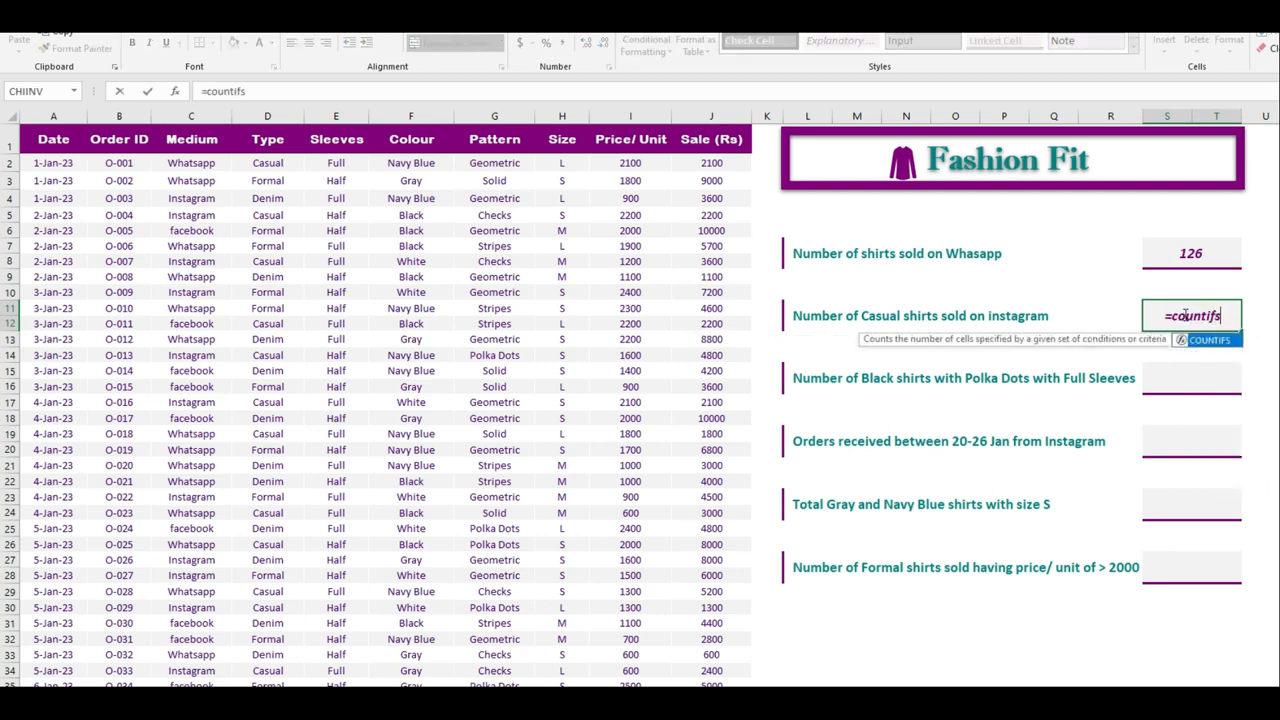
double_click(1212, 340)
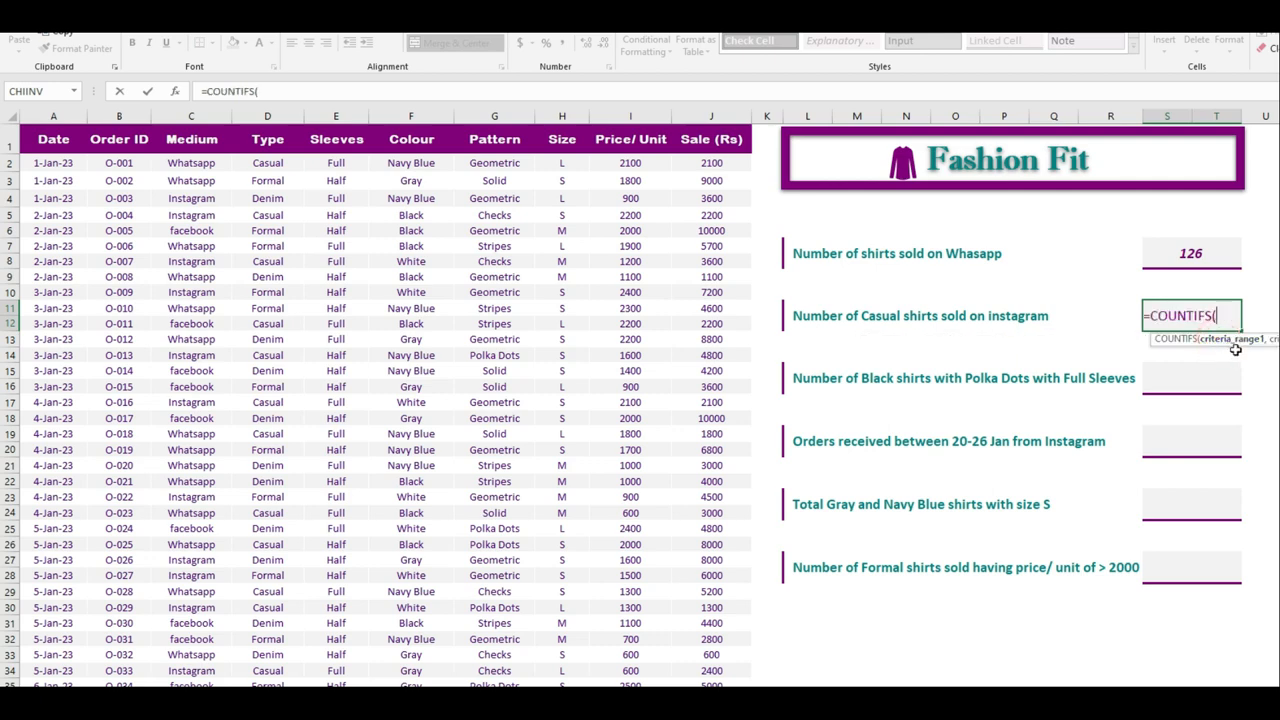
click(194, 112)
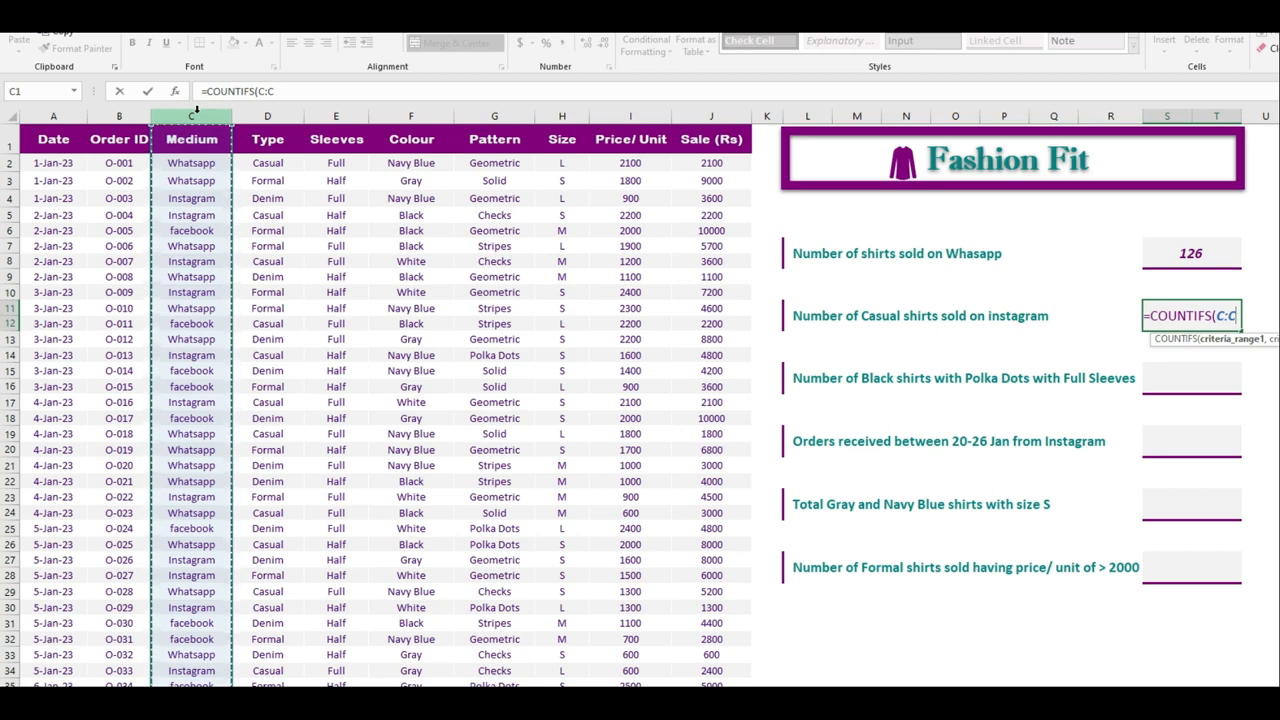
text(,)
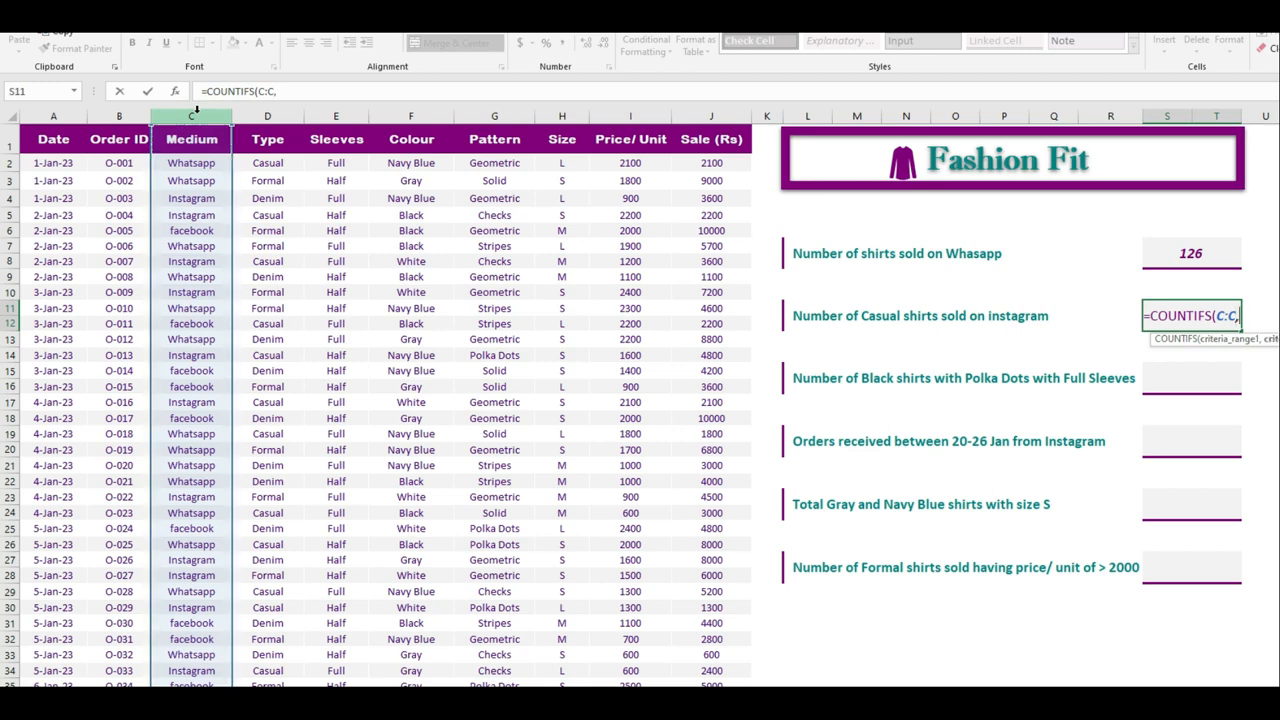
text(")
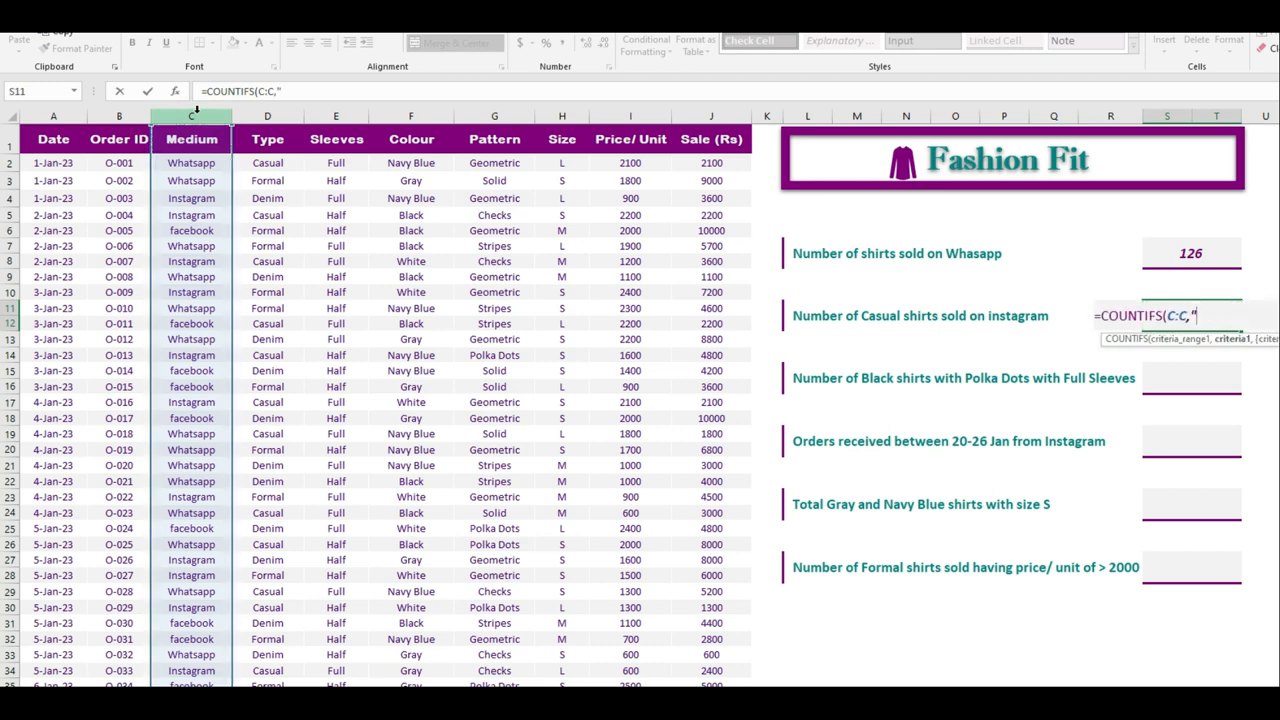
text(Instagram)
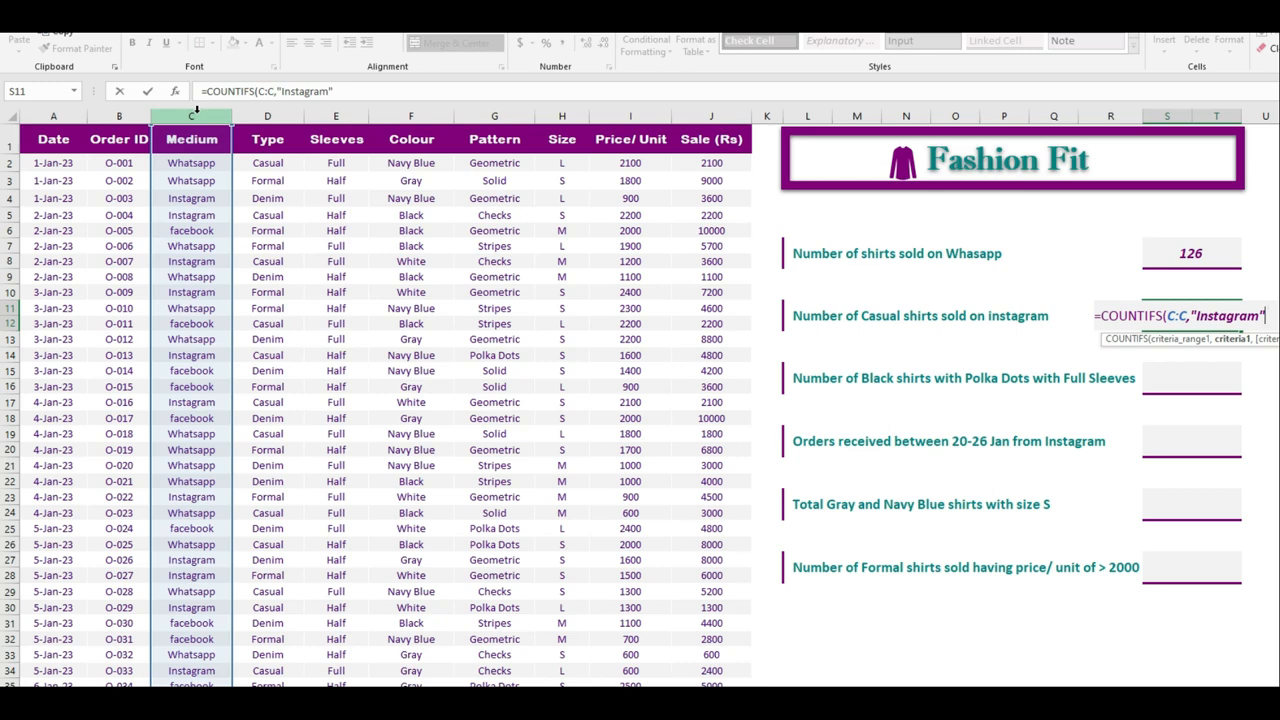
text(",)
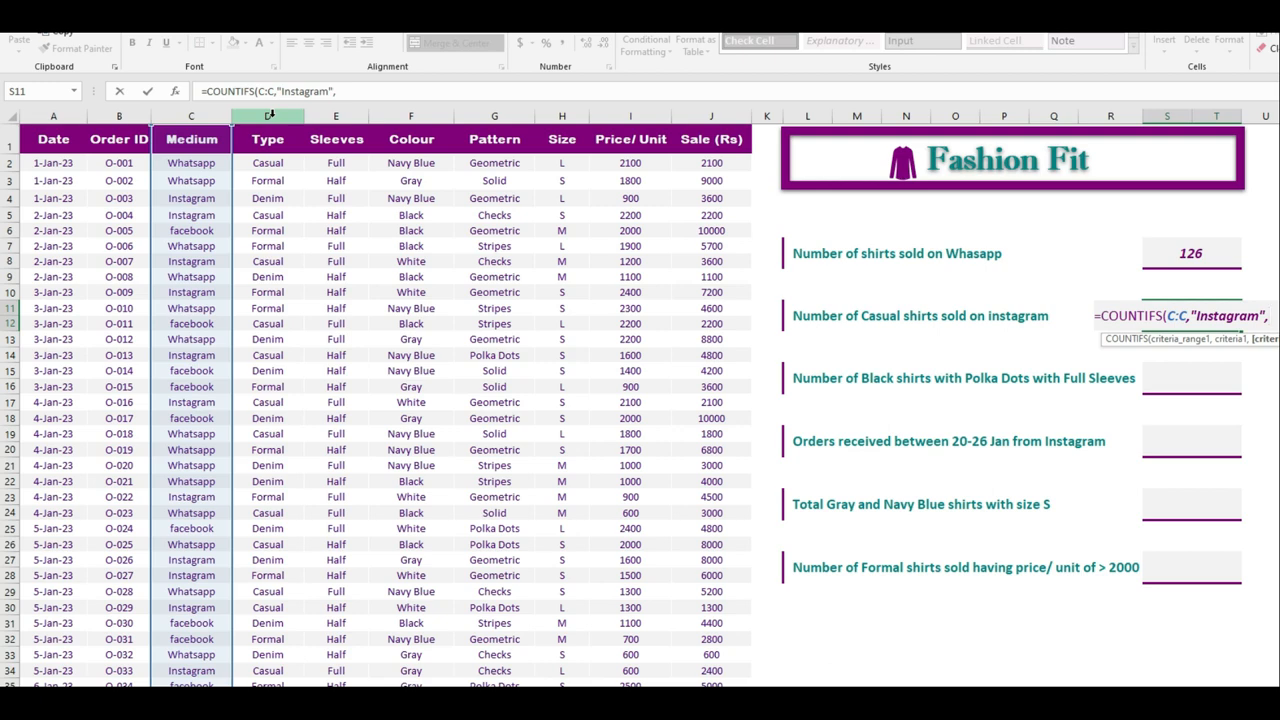
- Add the Type column D:D with the criterion "Casual" and complete the formula as =COUNTIFS(C:C,"Instagram",D:D,"Casual")
click(270, 115)
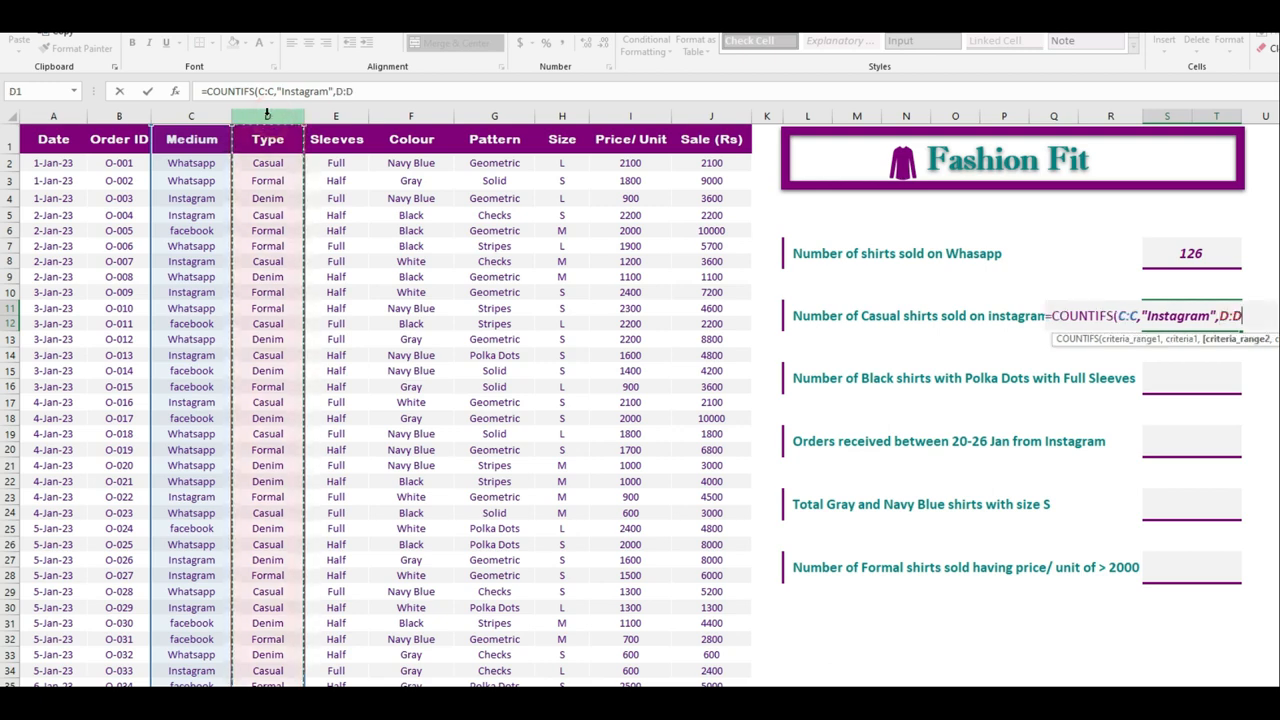
text(,")
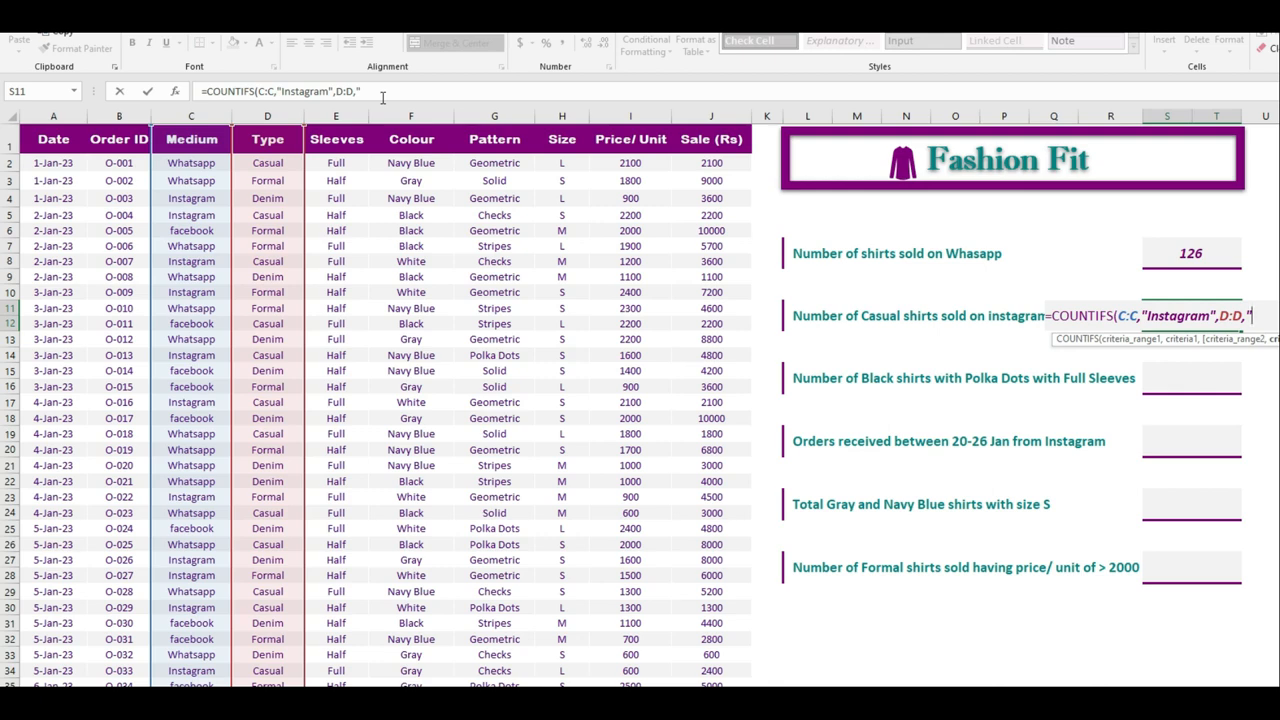
text(Casual"))
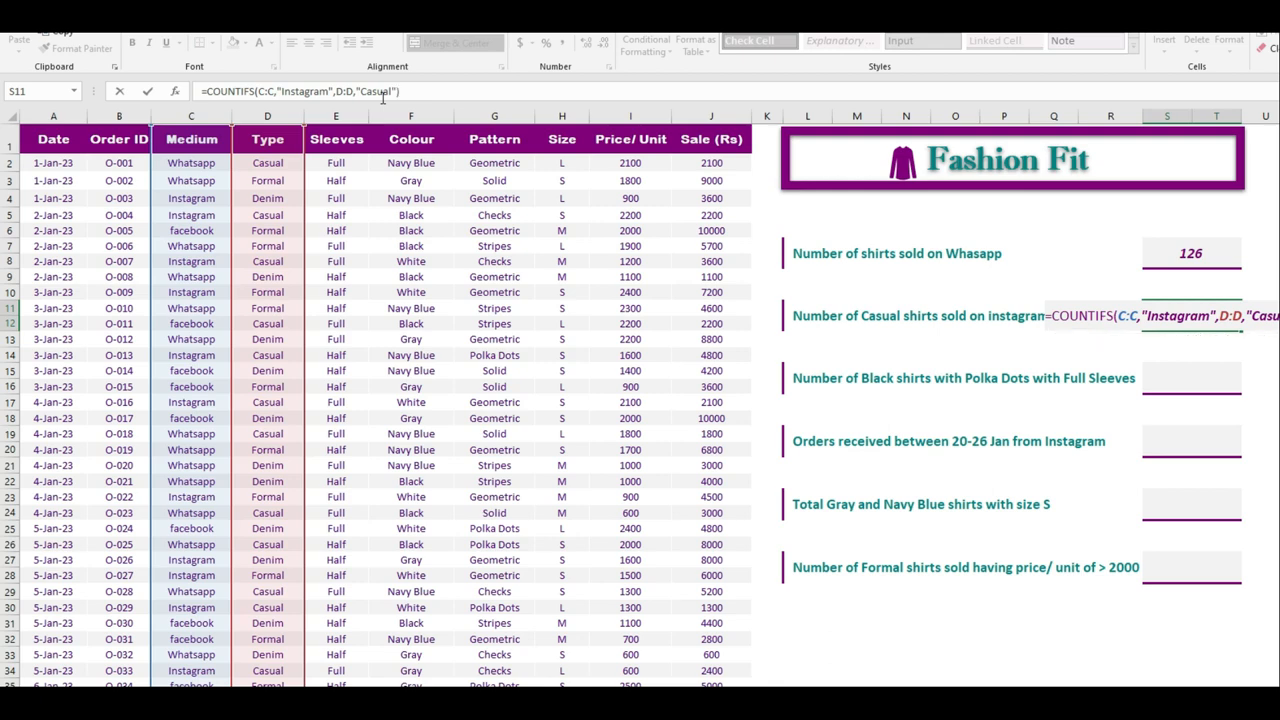
key(Return)
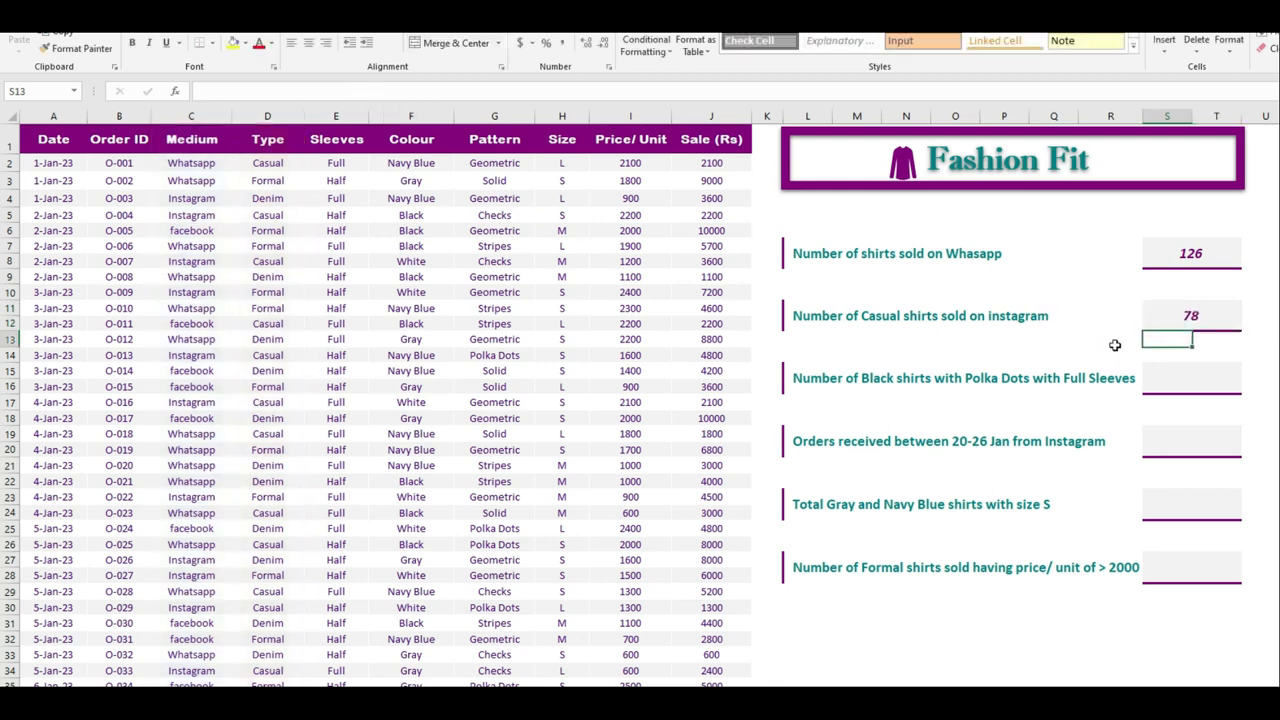
- Examine the Colour, Pattern and Sleeves columns against the question about Black shirts with Polka Dots and Full Sleeves
click(1163, 325)
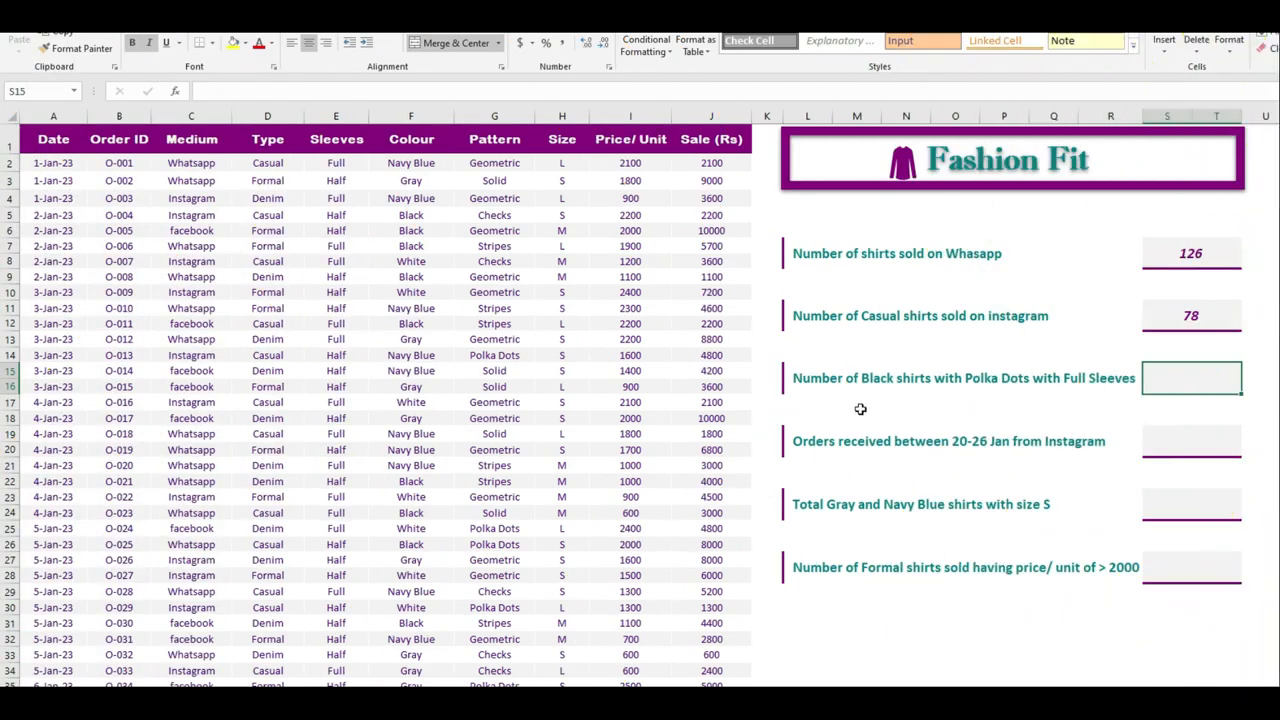
click(849, 388)
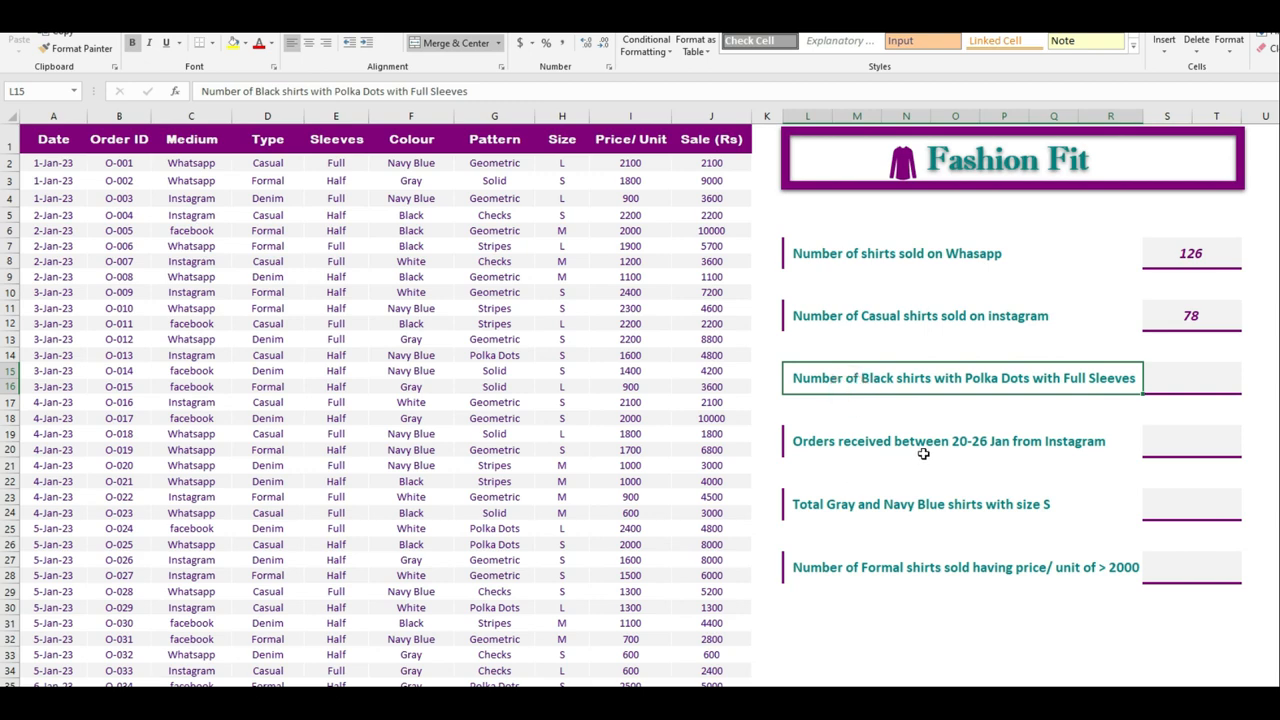
click(1169, 388)
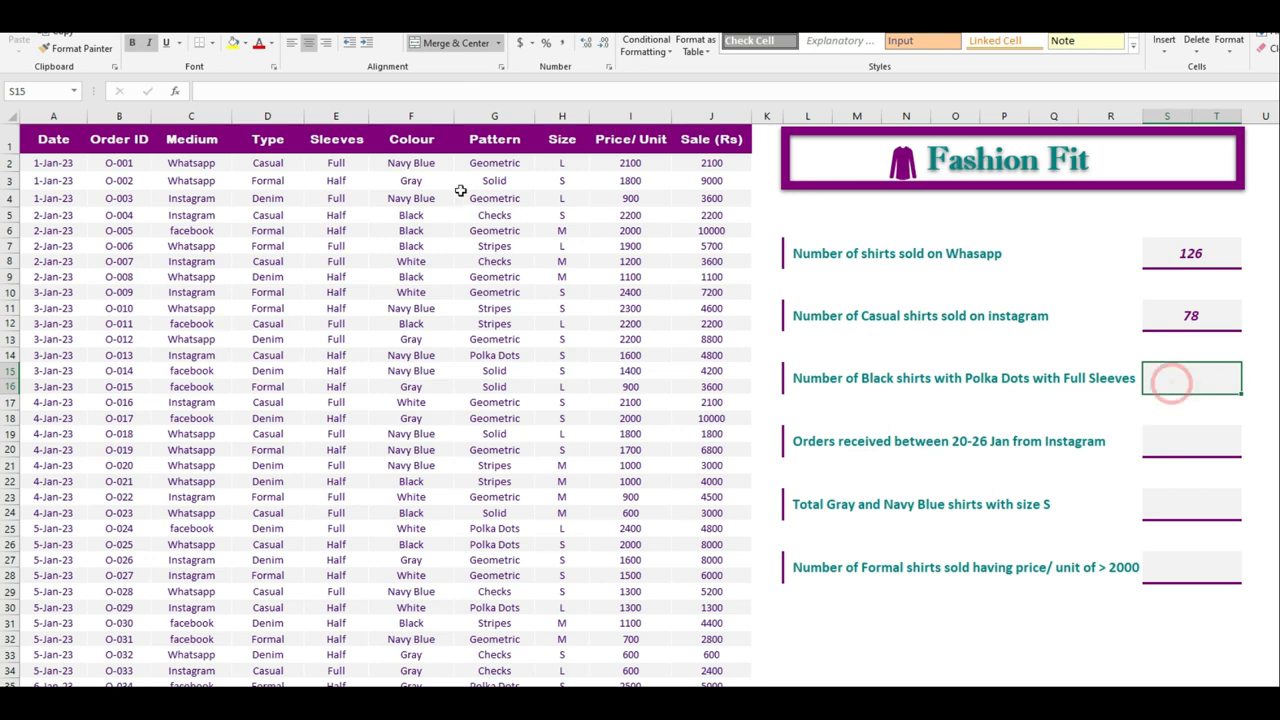
click(414, 115)
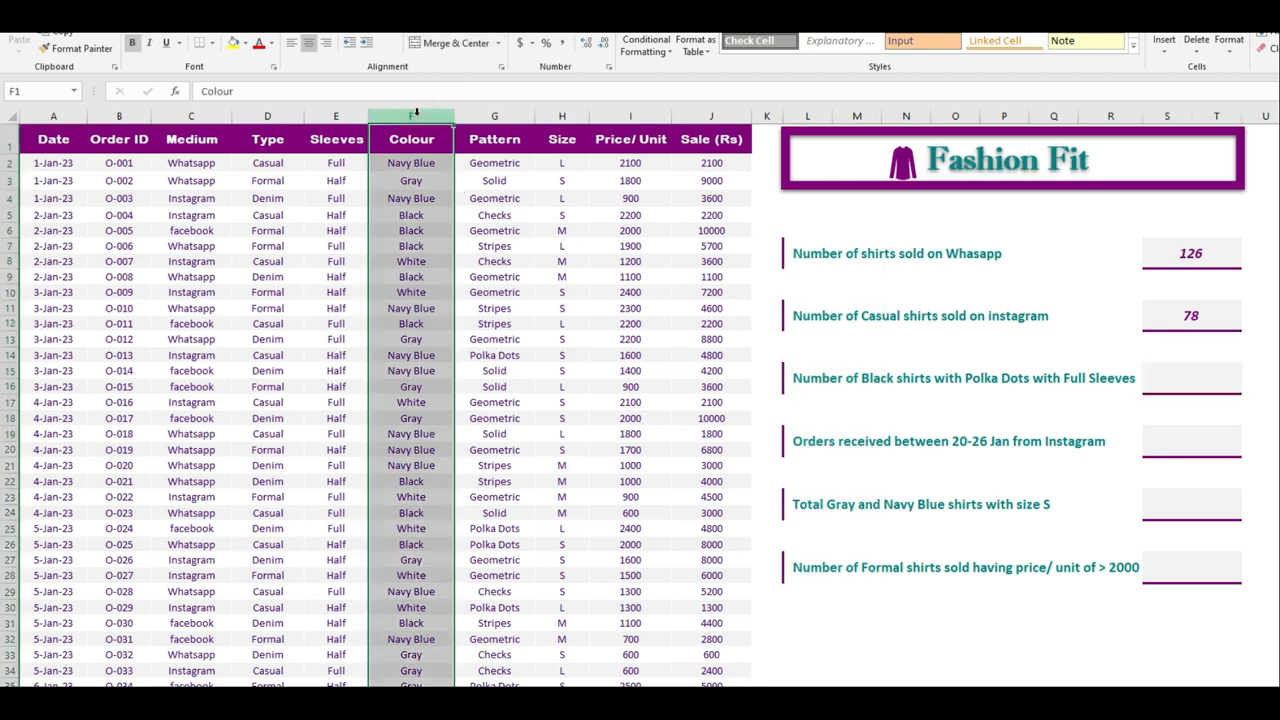
click(494, 115)
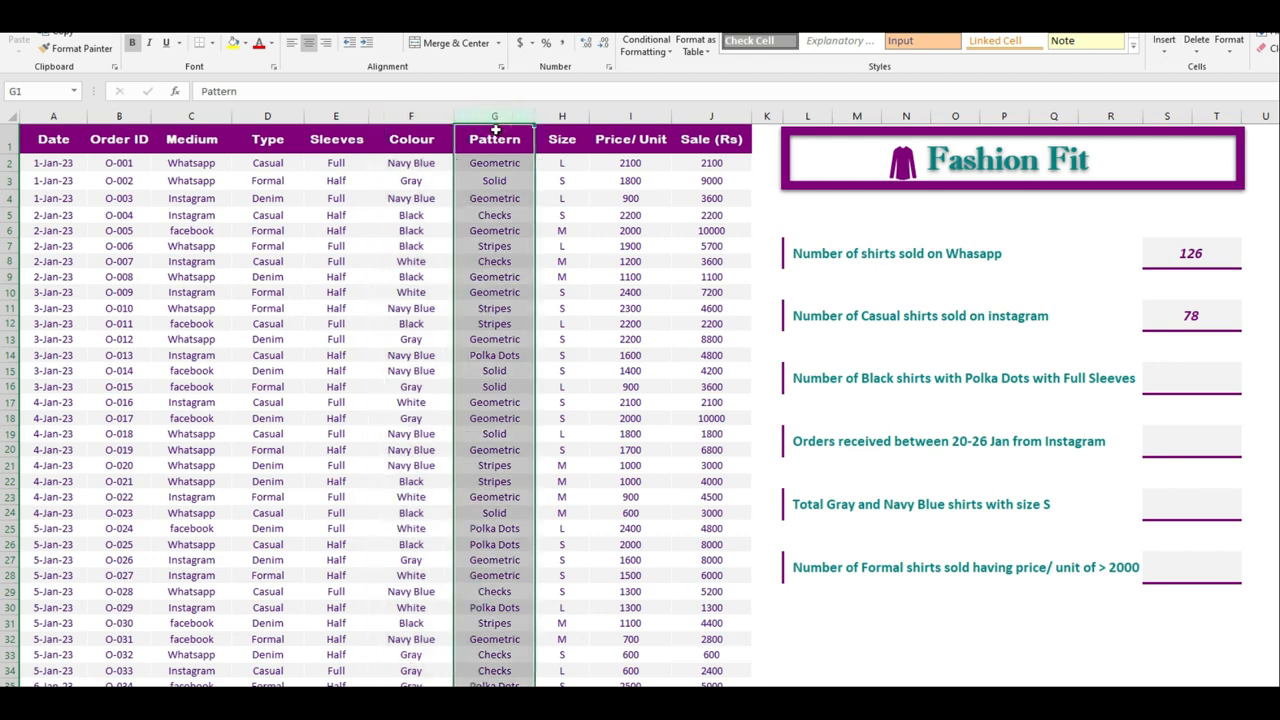
click(339, 116)
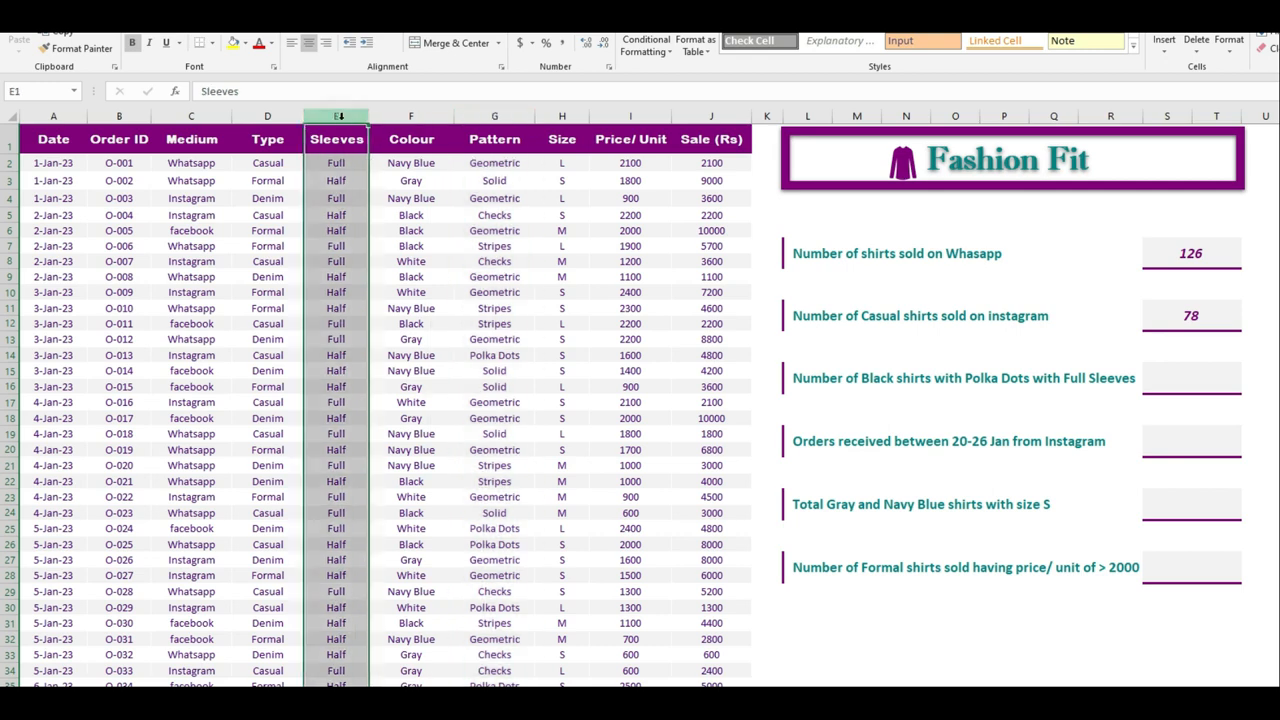
- Begin a COUNTIFS formula in the answer cell for Black Polka Dots shirts, matching the Colour column F:F to "Black"
click(1213, 371)
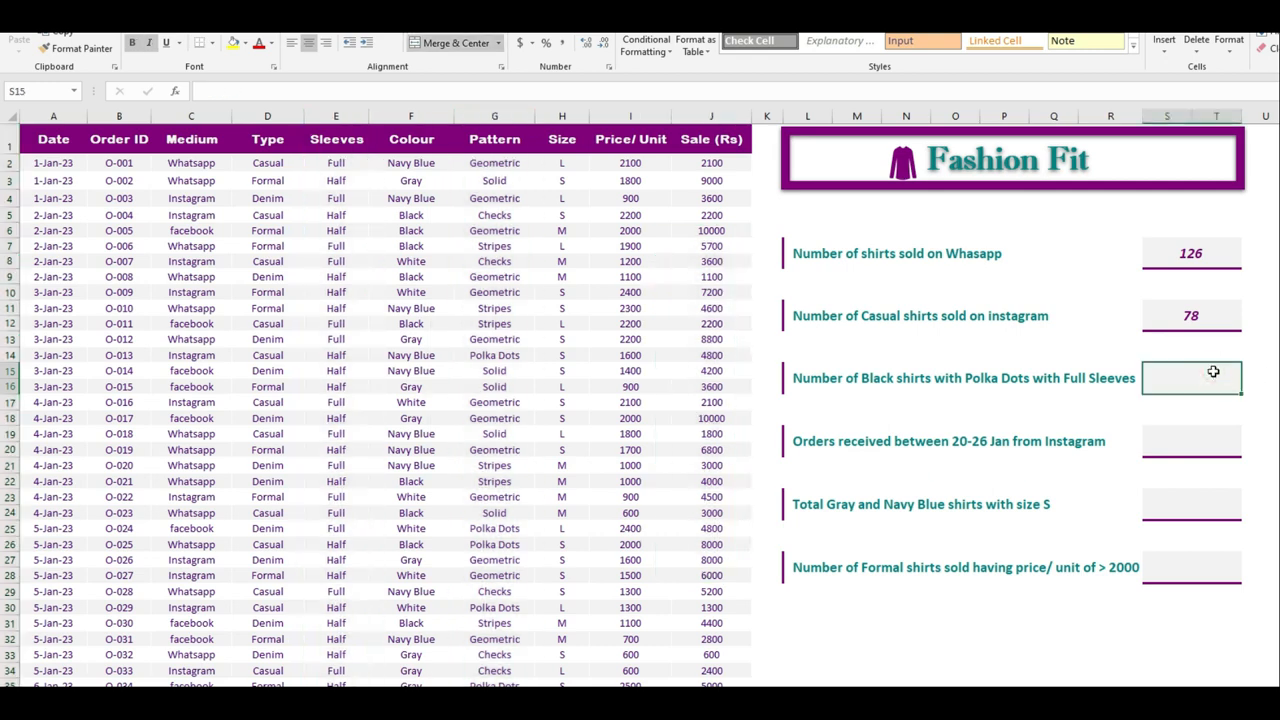
text(=c)
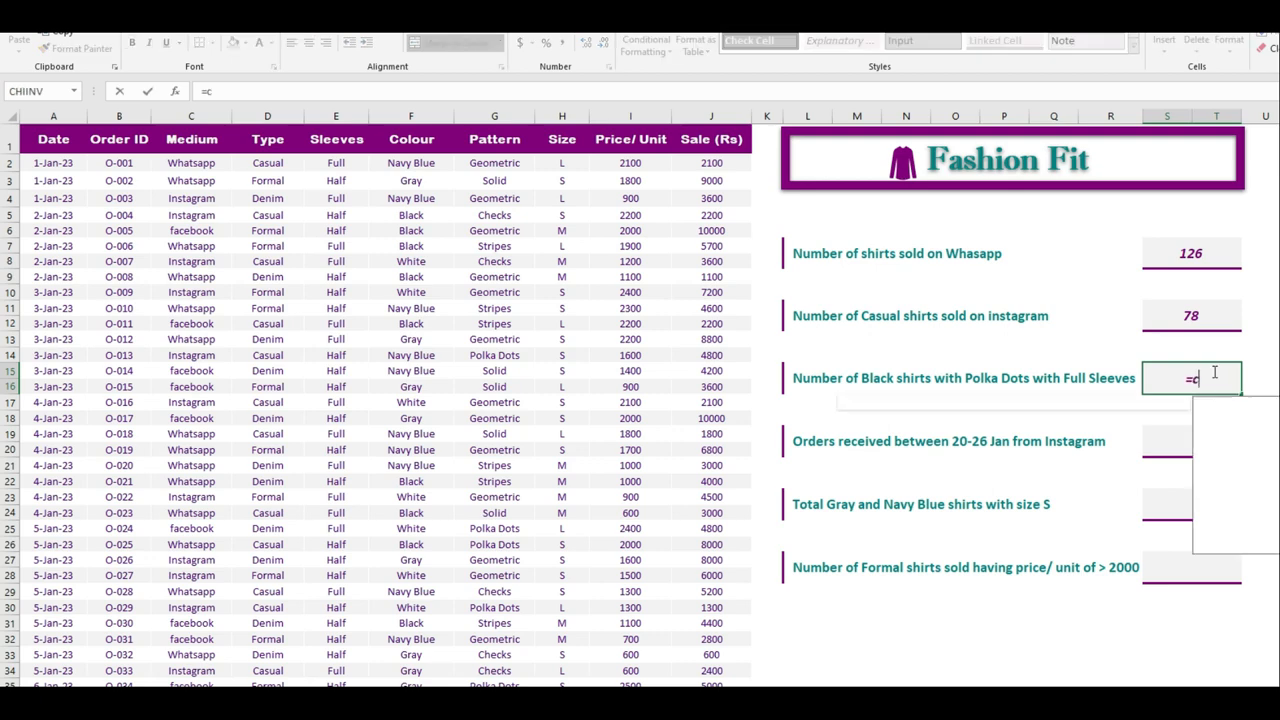
text(ountifs)
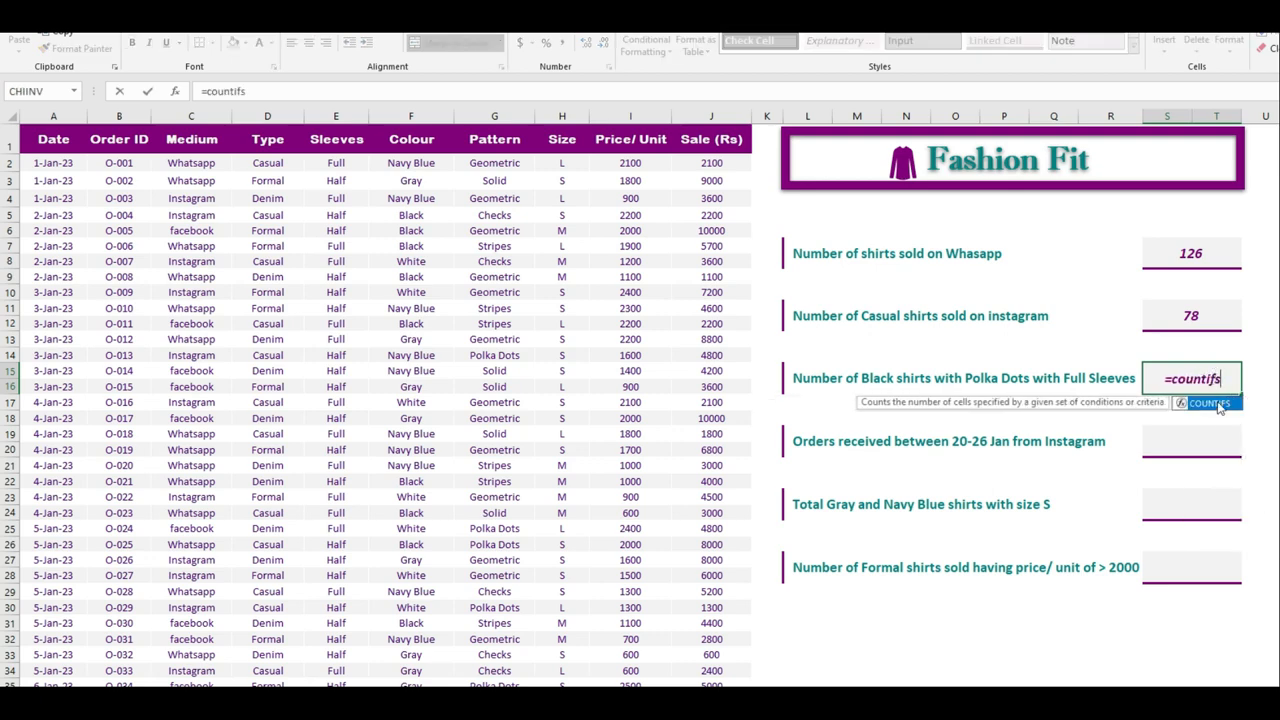
double_click(1219, 407)
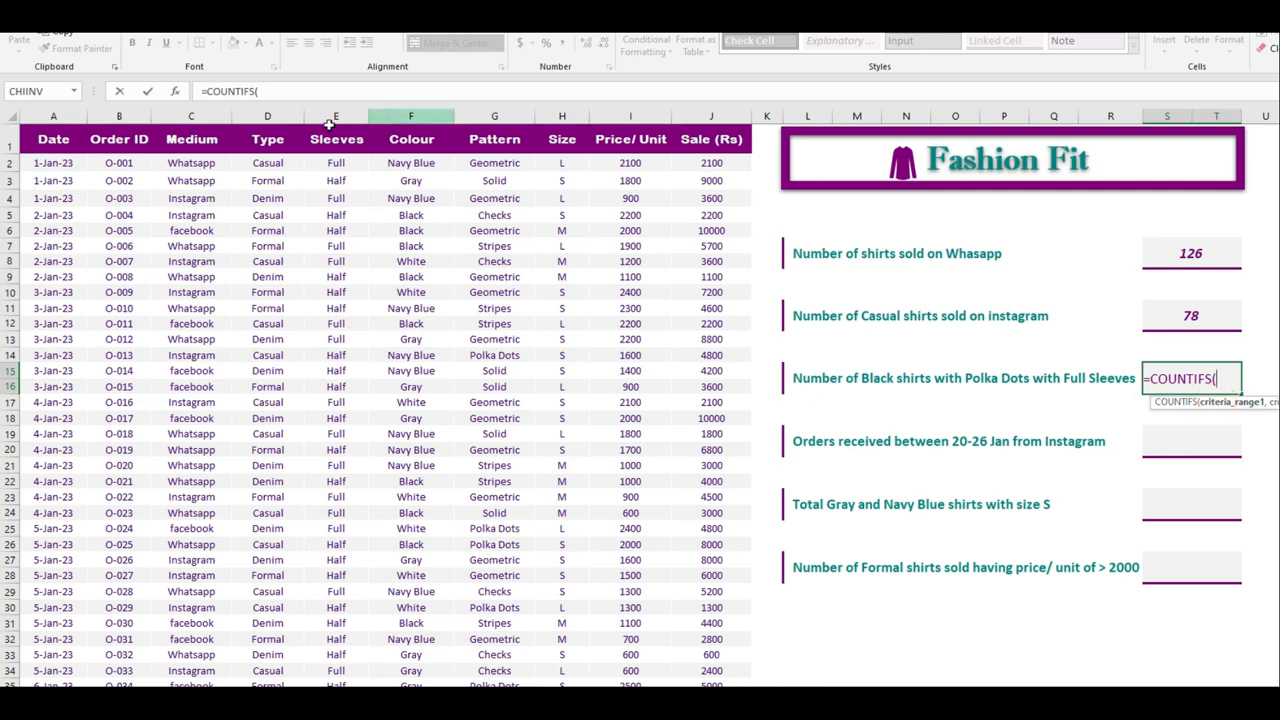
click(420, 113)
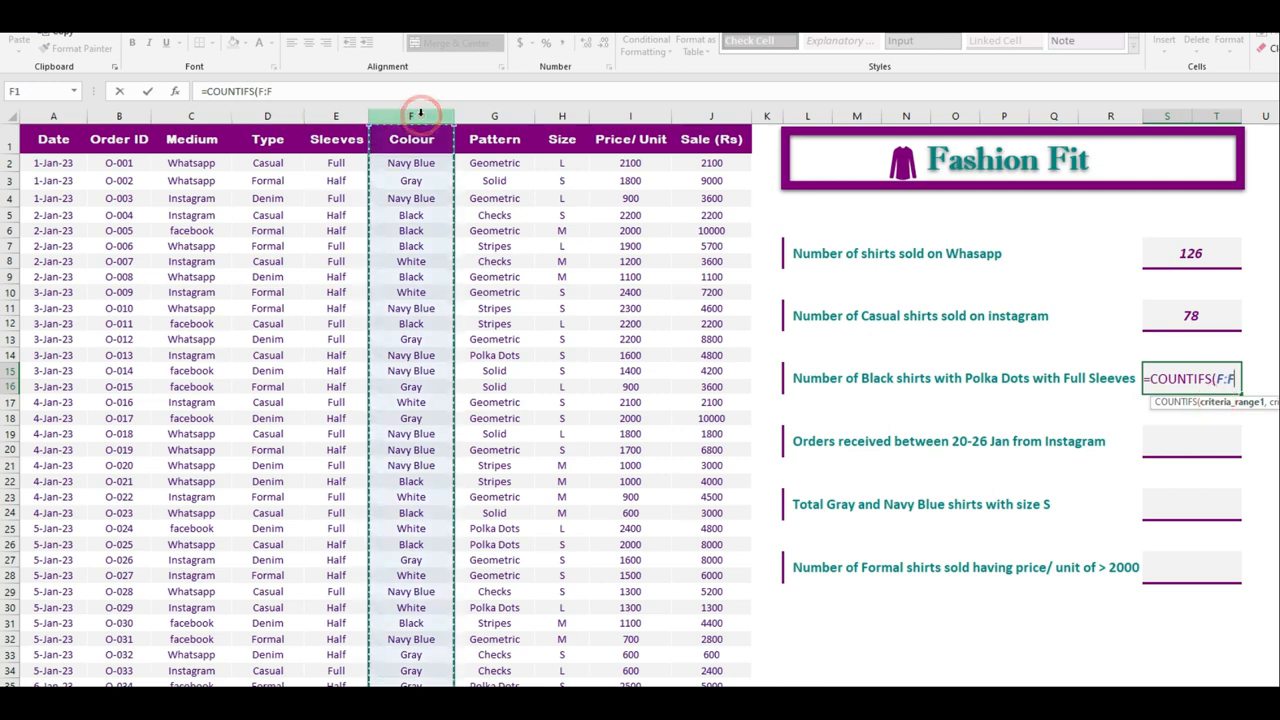
text(,"B)
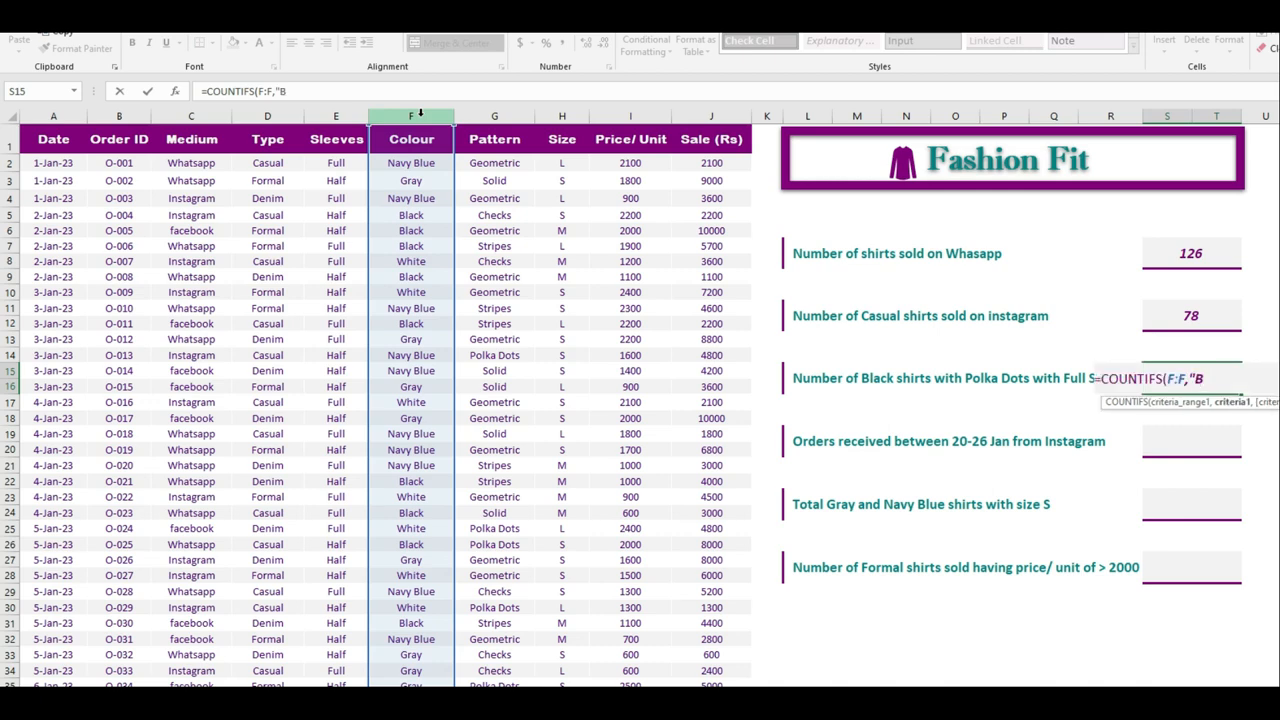
text(lack",)
- Add the Pattern column G:G to the formula with the criterion "Polka Dots"
click(487, 115)
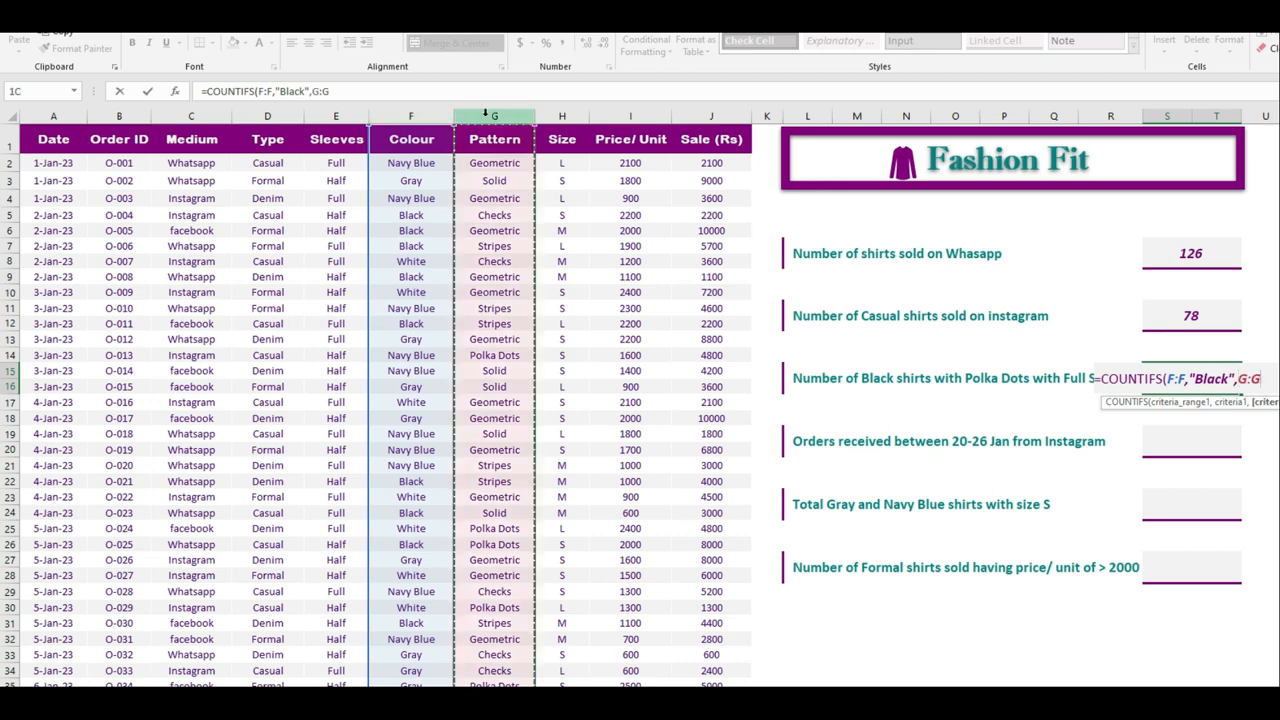
text(,"Polka)
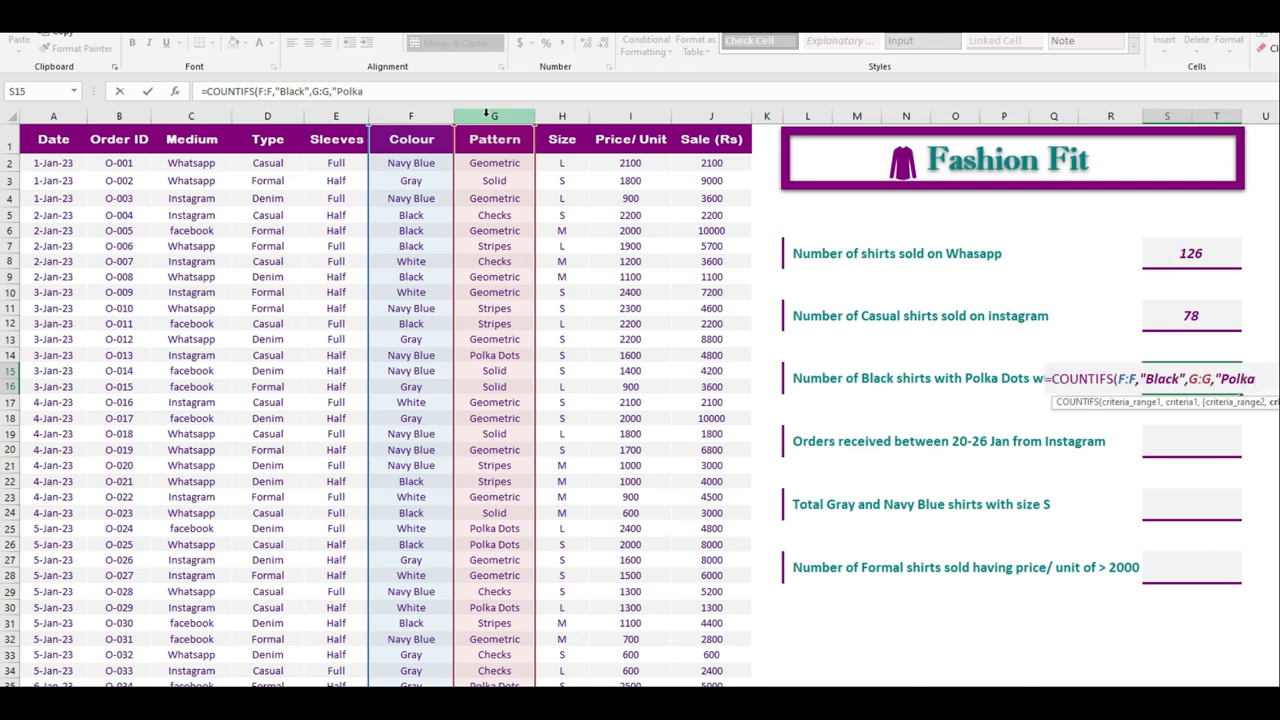
text( Dots",)
- Add the Sleeves column E:E with the criterion "Full" and complete the formula as =COUNTIFS(F:F,"Black",G:G,"Polka Dots",E:E,"Full")
click(336, 116)
text(,)
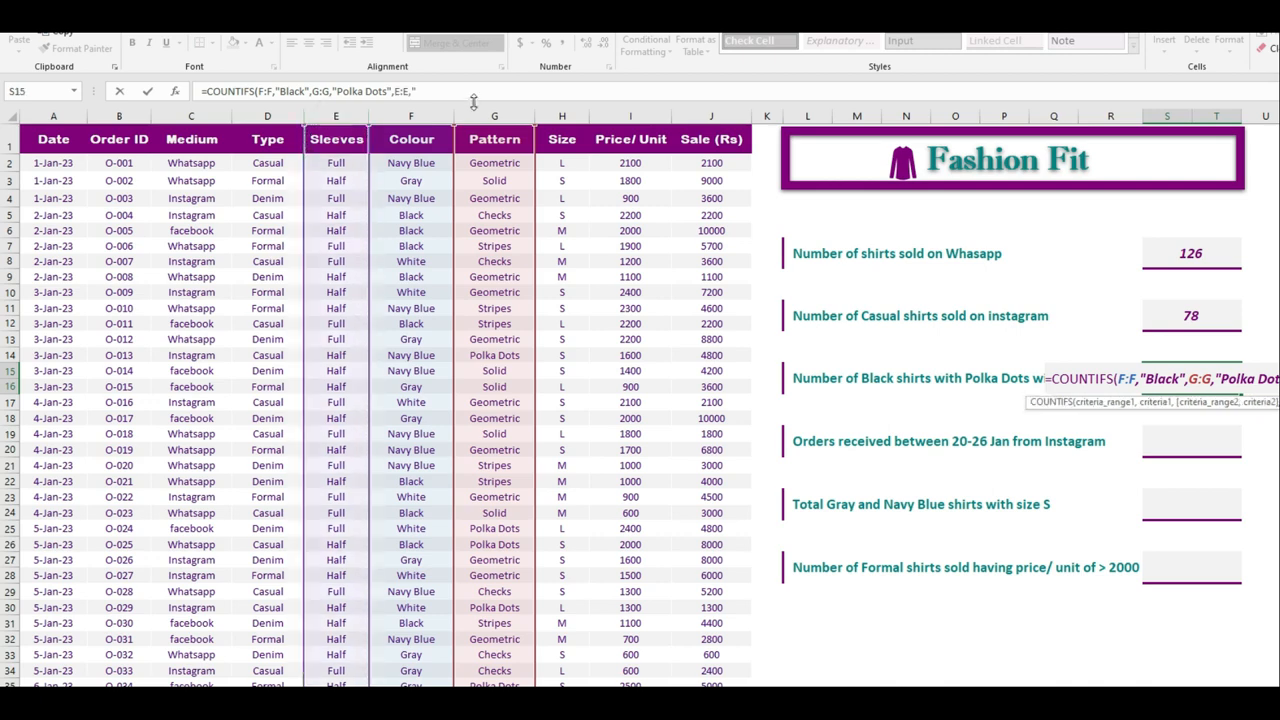
text("Ful)
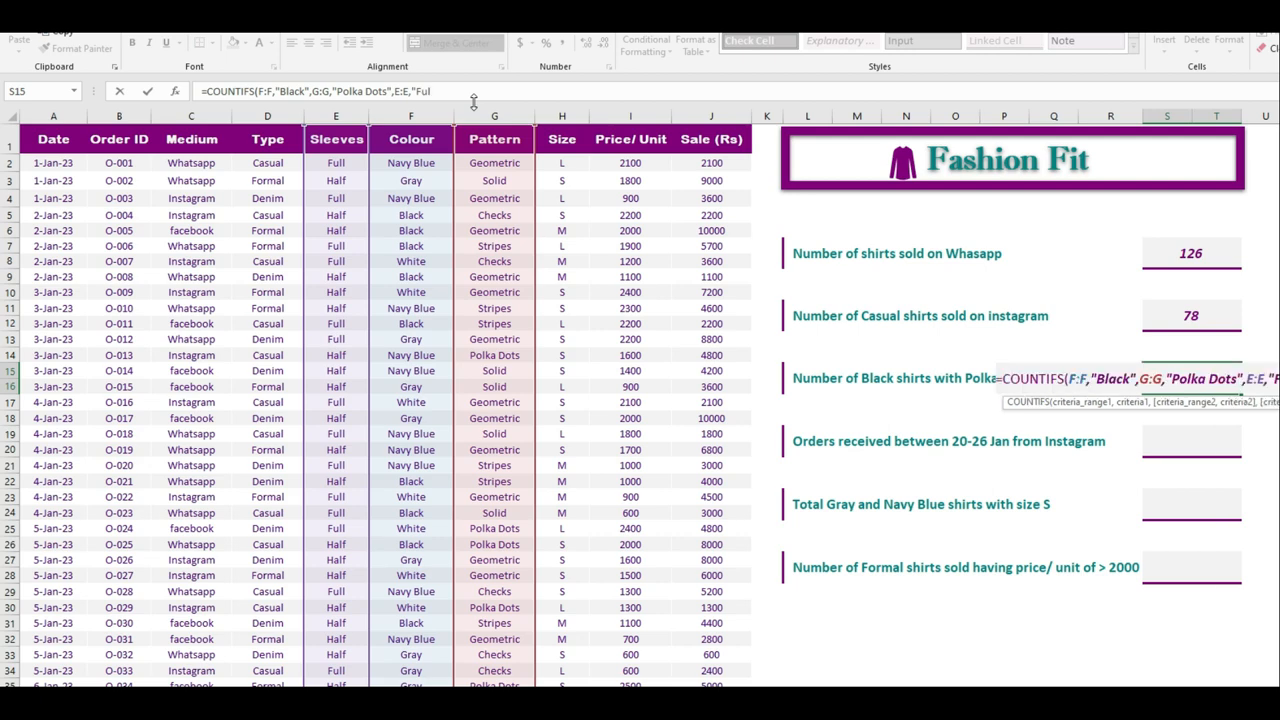
text(l"))
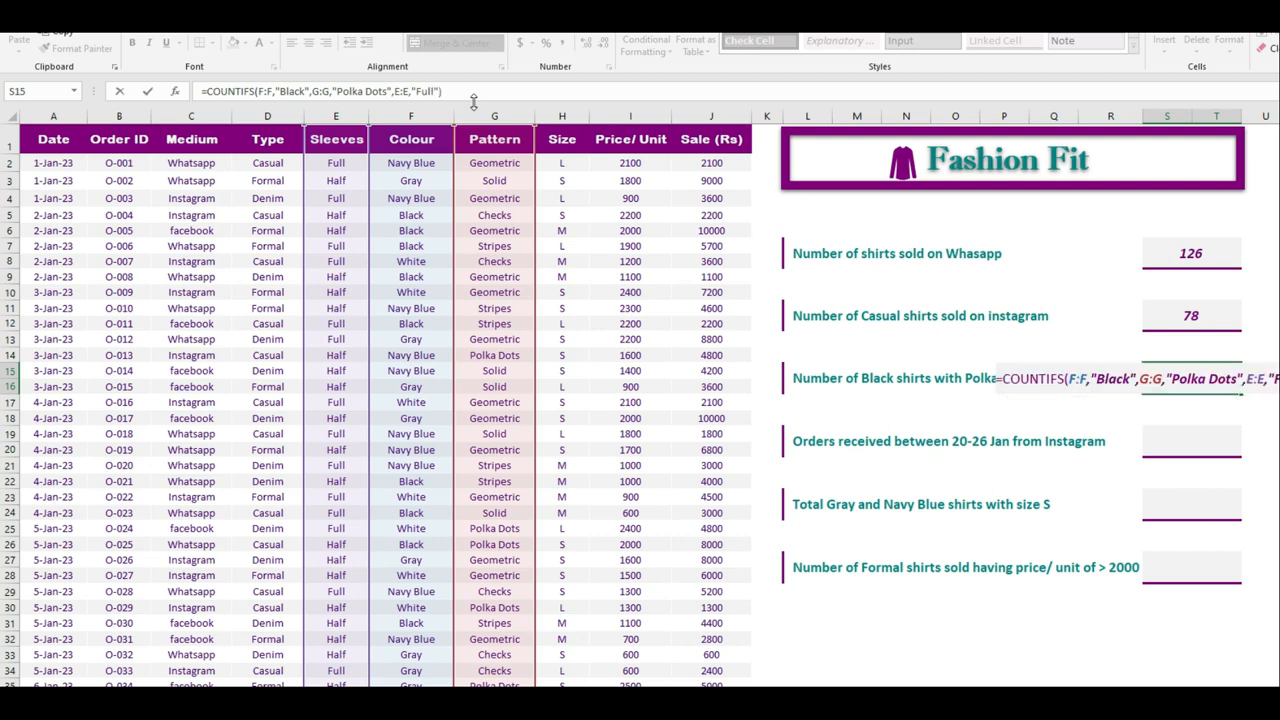
key(Return)
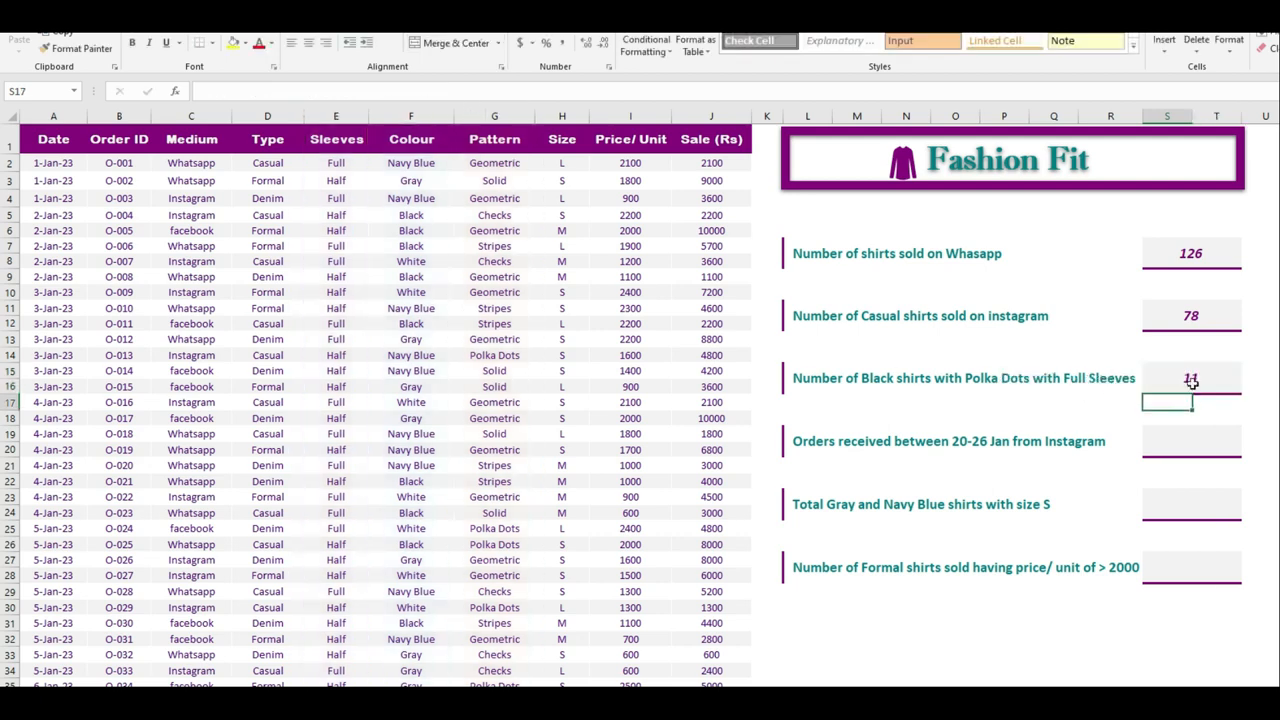
click(1192, 386)
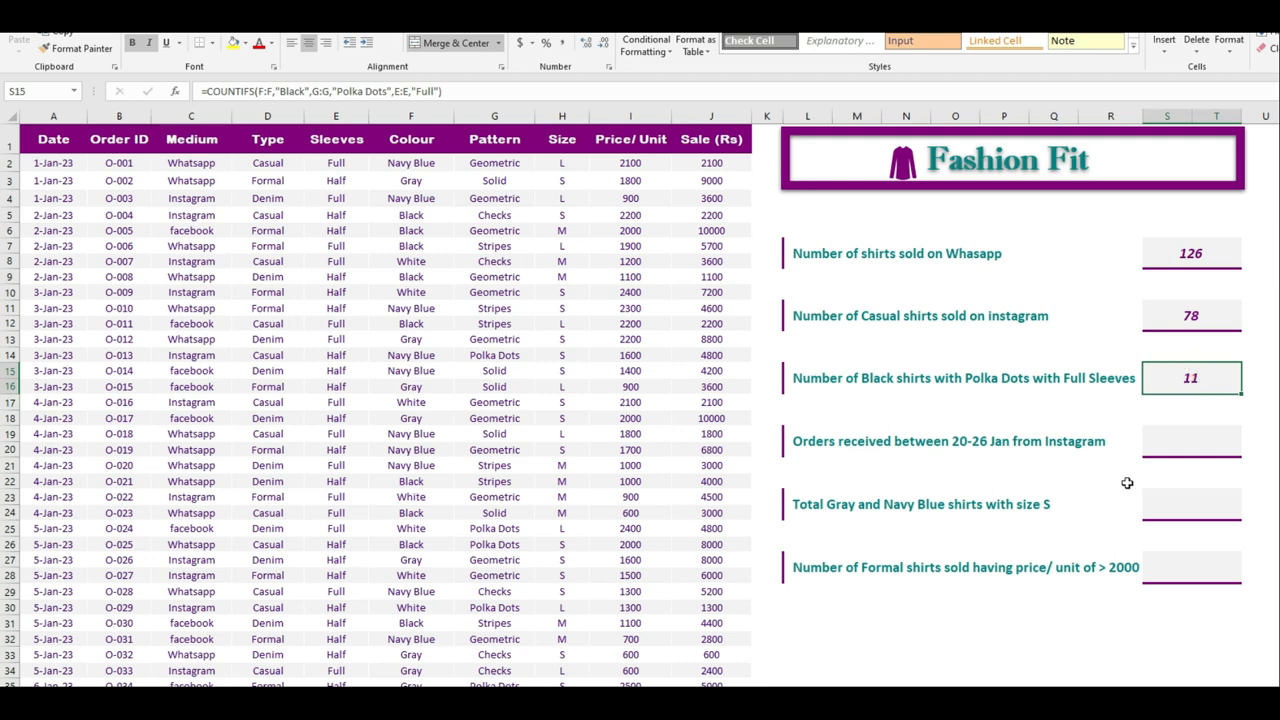
- Turn on filtering for the order table and filter the Colour column to Black only
click(418, 279)
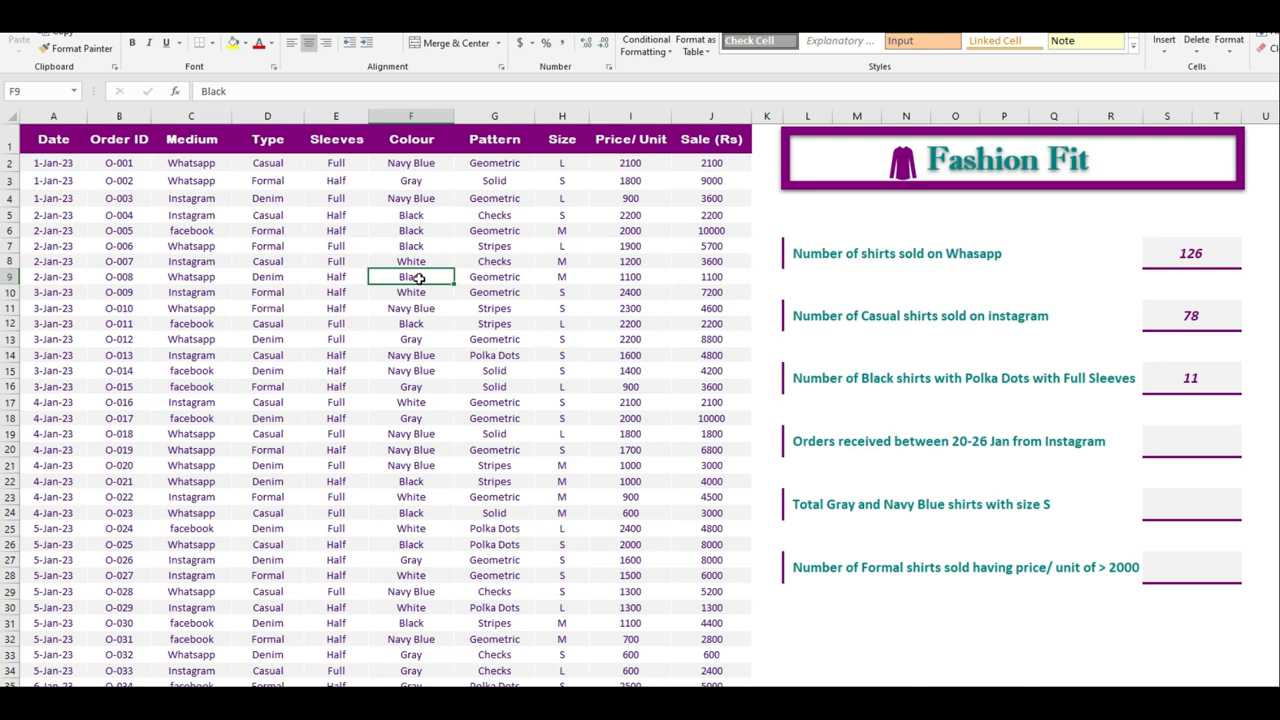
key(ctrl+shift+l)
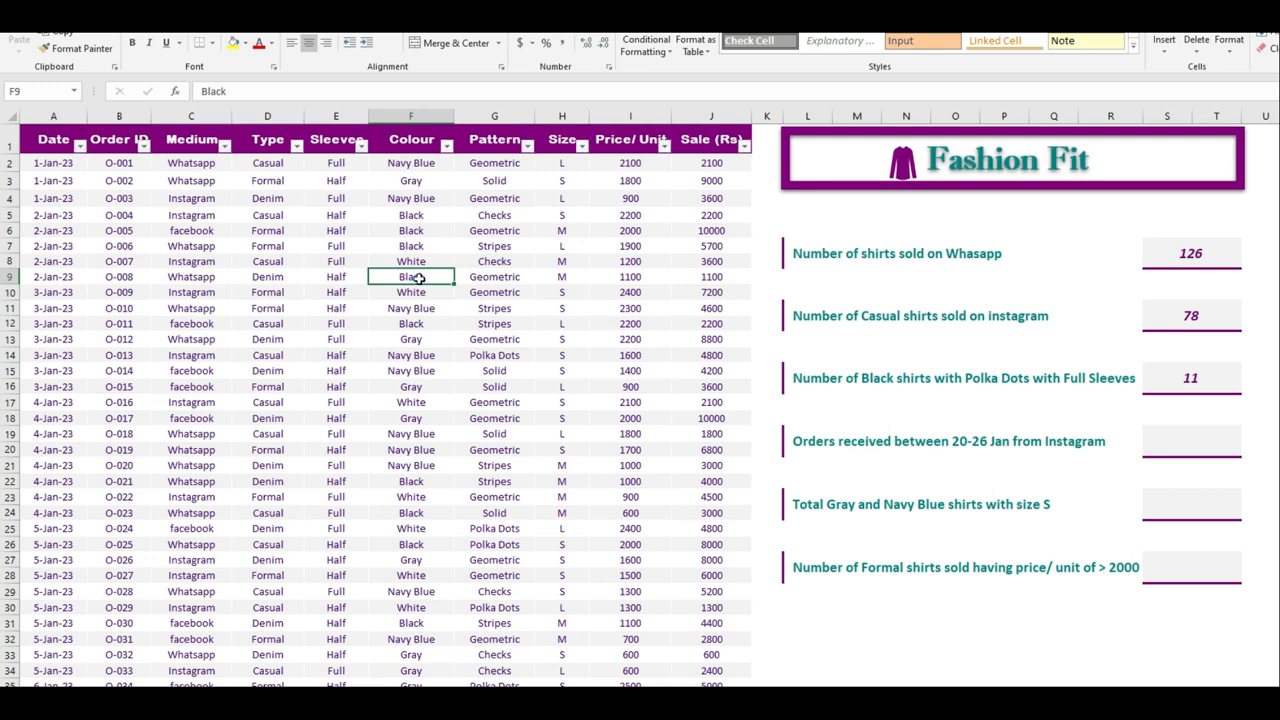
click(446, 146)
click(294, 296)
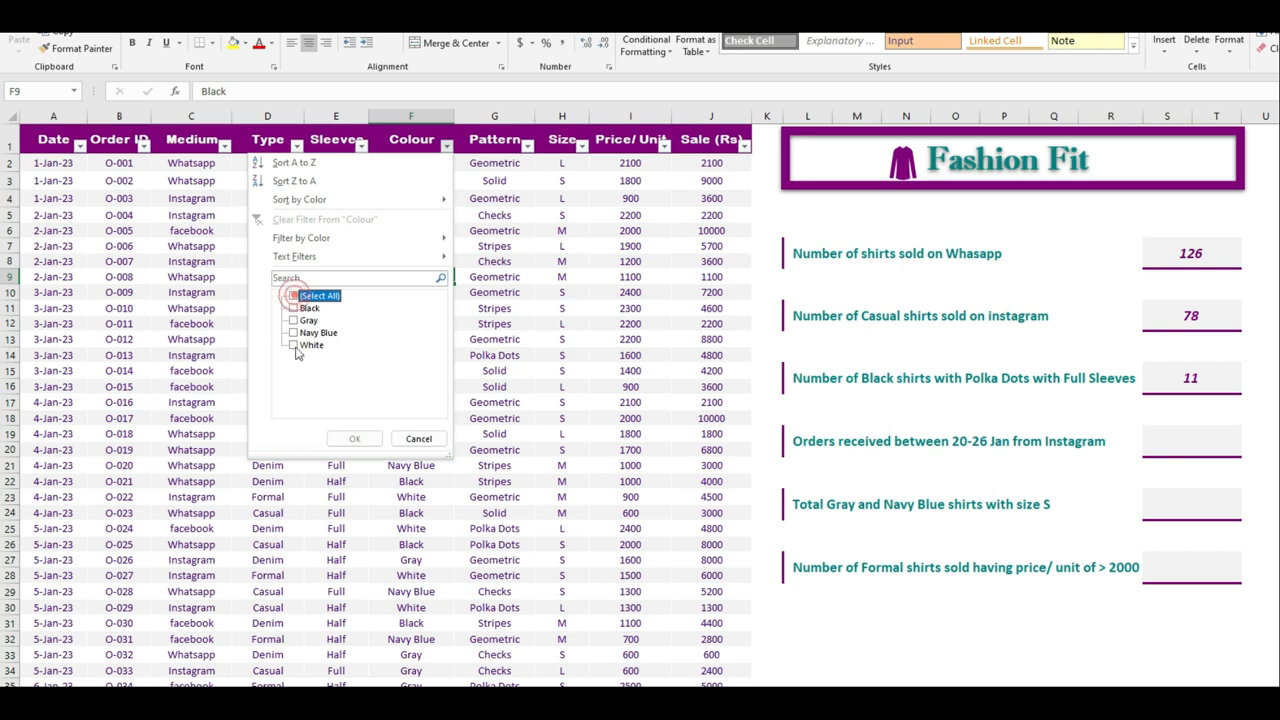
click(300, 308)
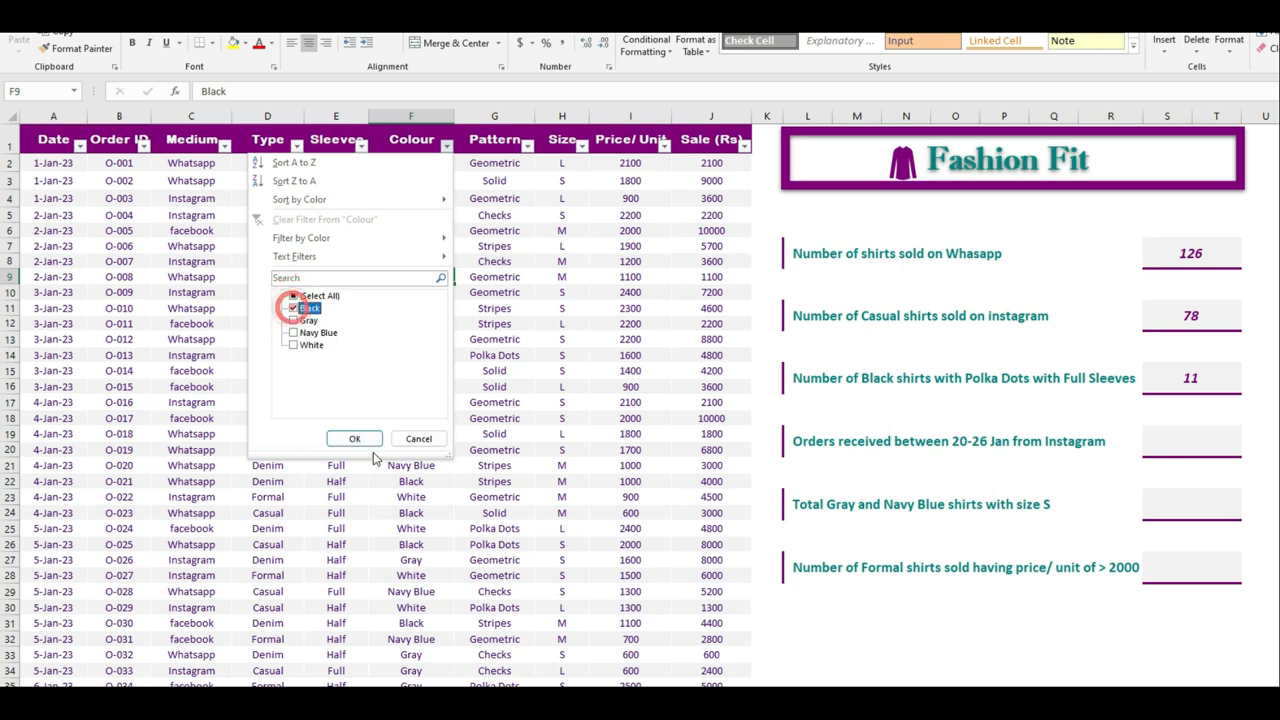
click(360, 438)
- Filter the Pattern column to Polka Dots only
click(527, 146)
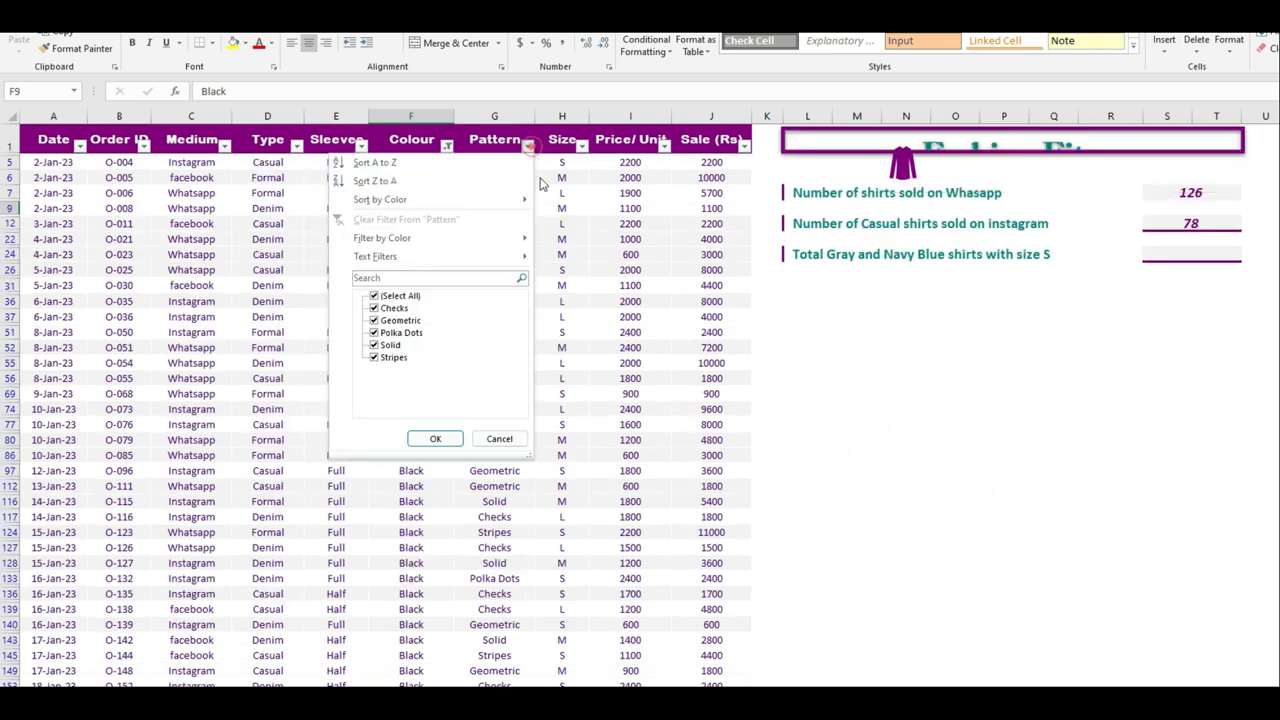
click(378, 297)
click(395, 333)
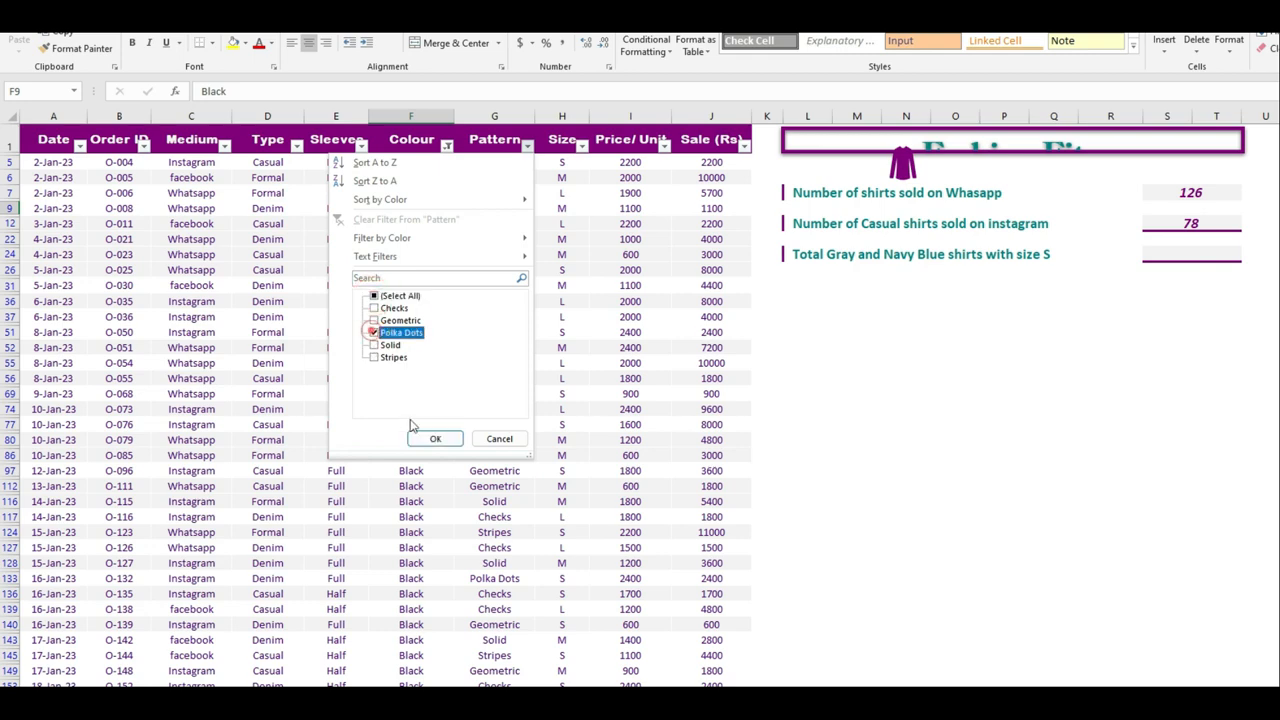
click(433, 438)
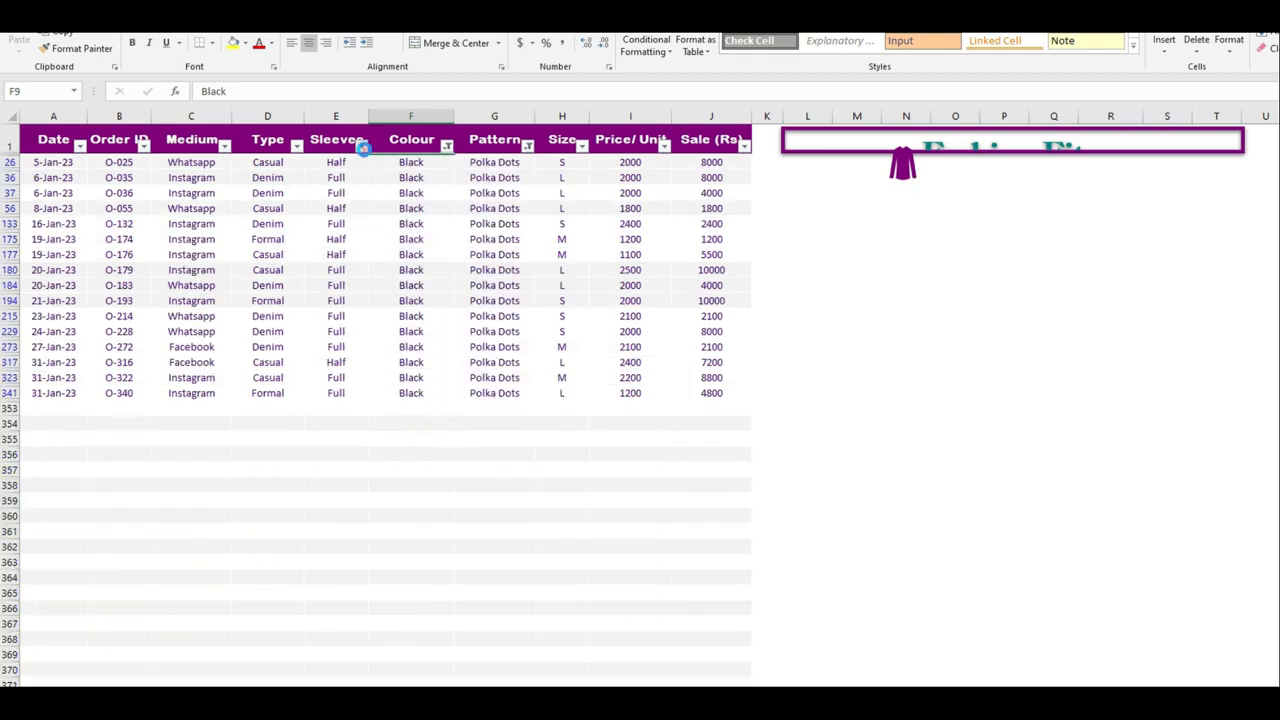
- Filter the Sleeves column to Full only and select the remaining Sleeves entries to check their count
click(362, 146)
click(208, 308)
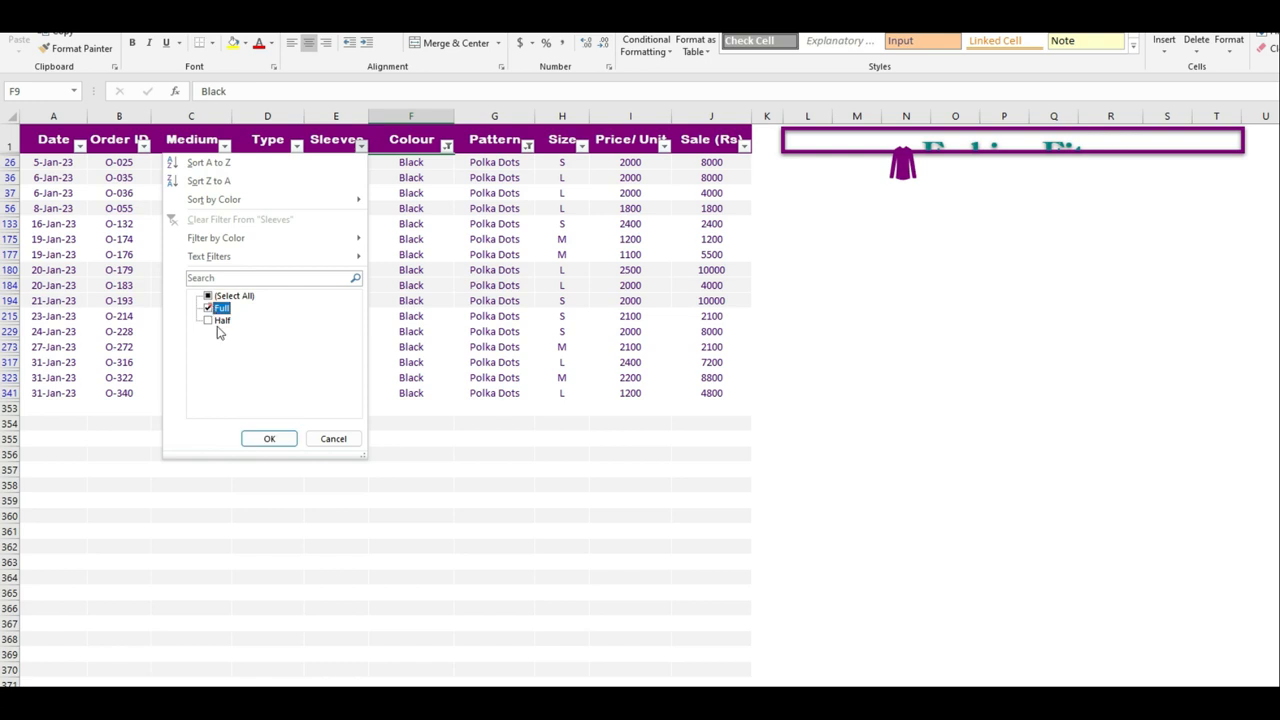
click(269, 438)
drag(337, 162, 338, 317)
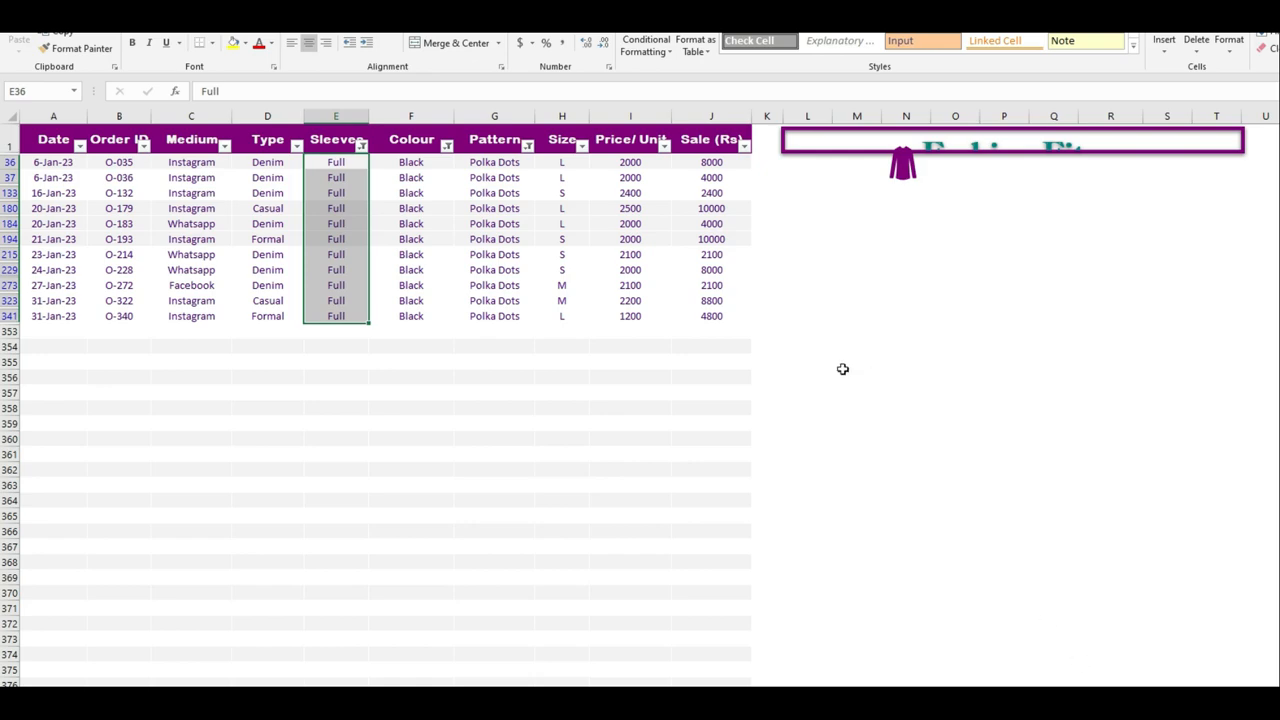
- Remove the filters from the order table to show all orders again
click(537, 302)
key(ctrl+shift+l)
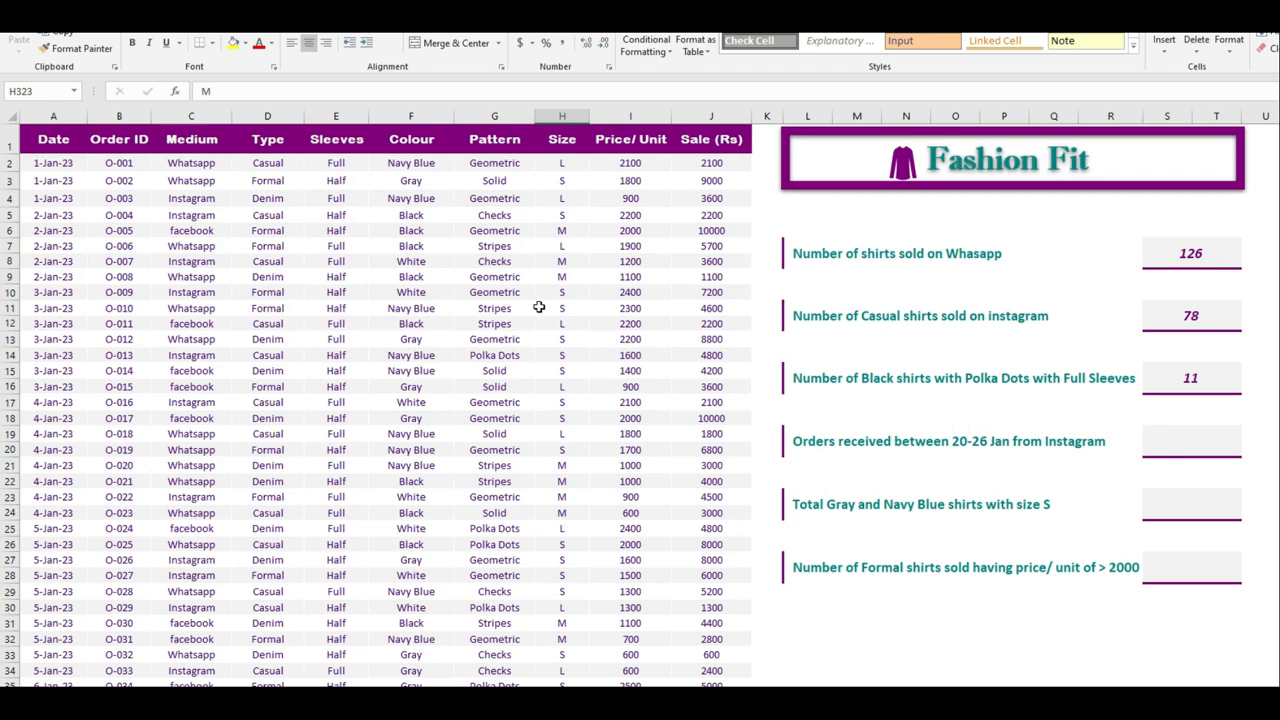
click(1192, 377)
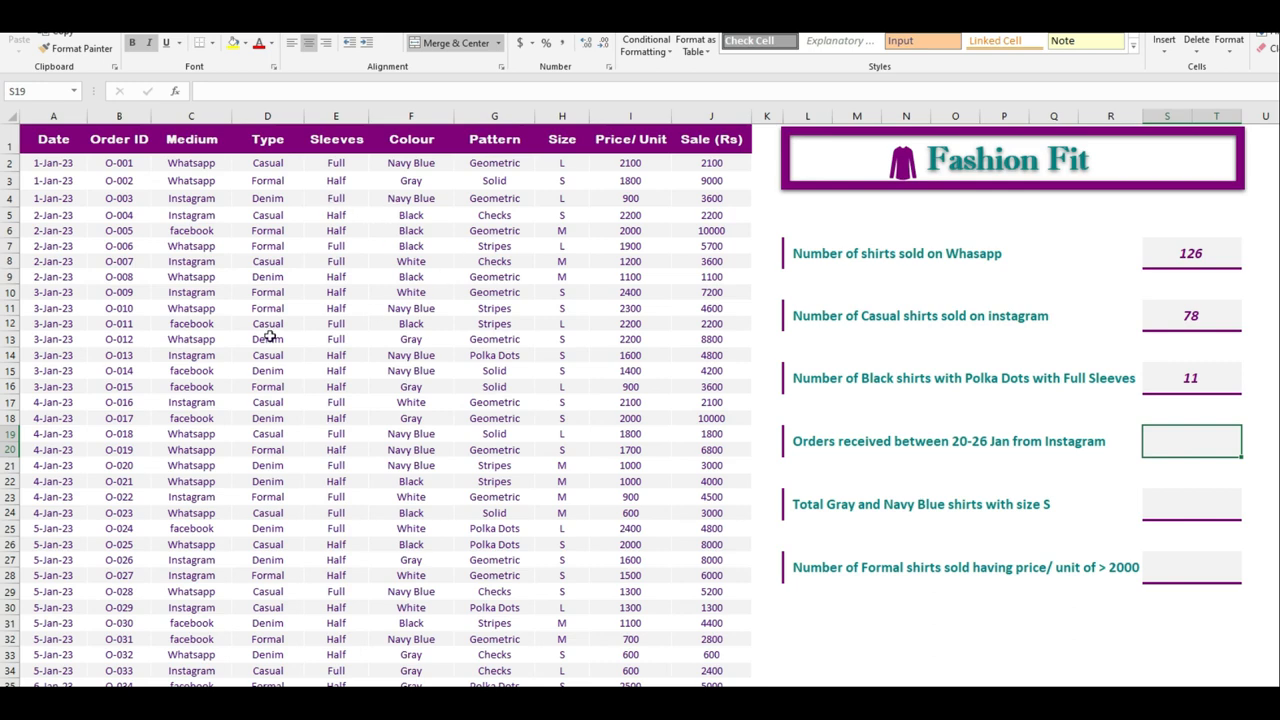
- Start a COUNTIFS formula in the answer cell for Instagram orders between 20-26 Jan, with column A and the criterion ">=2023-01-20"
click(807, 442)
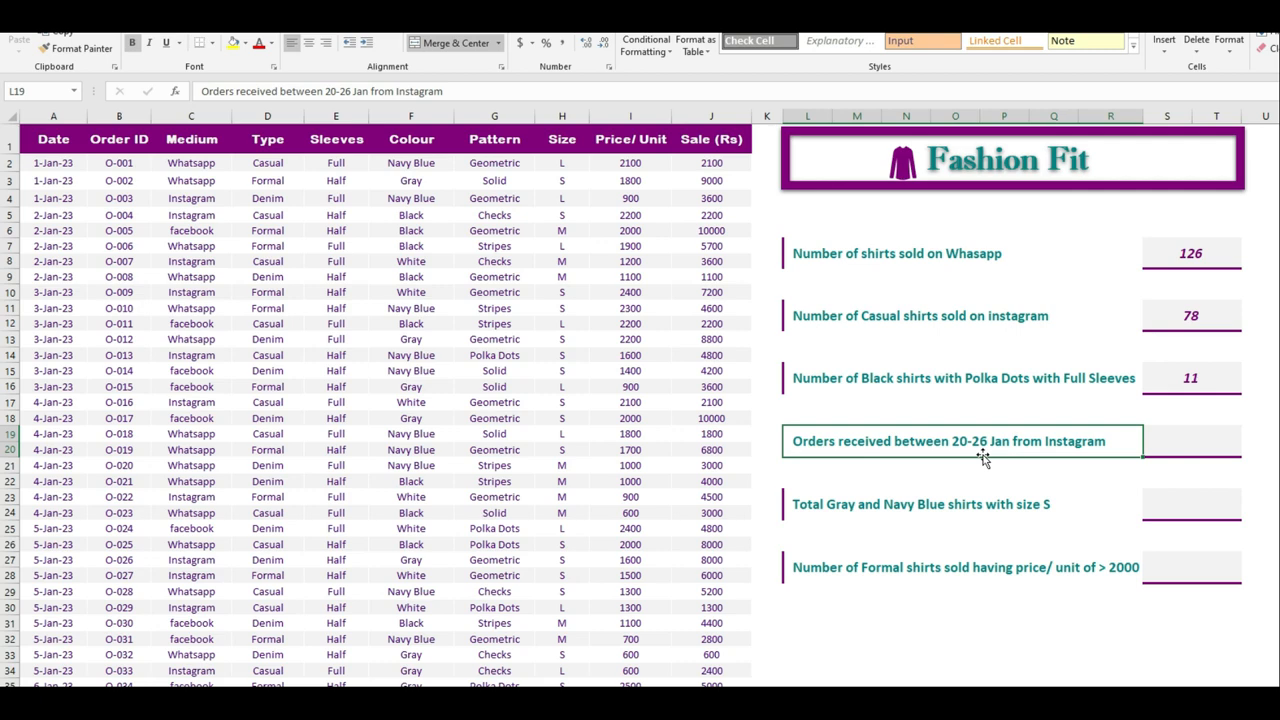
click(1167, 444)
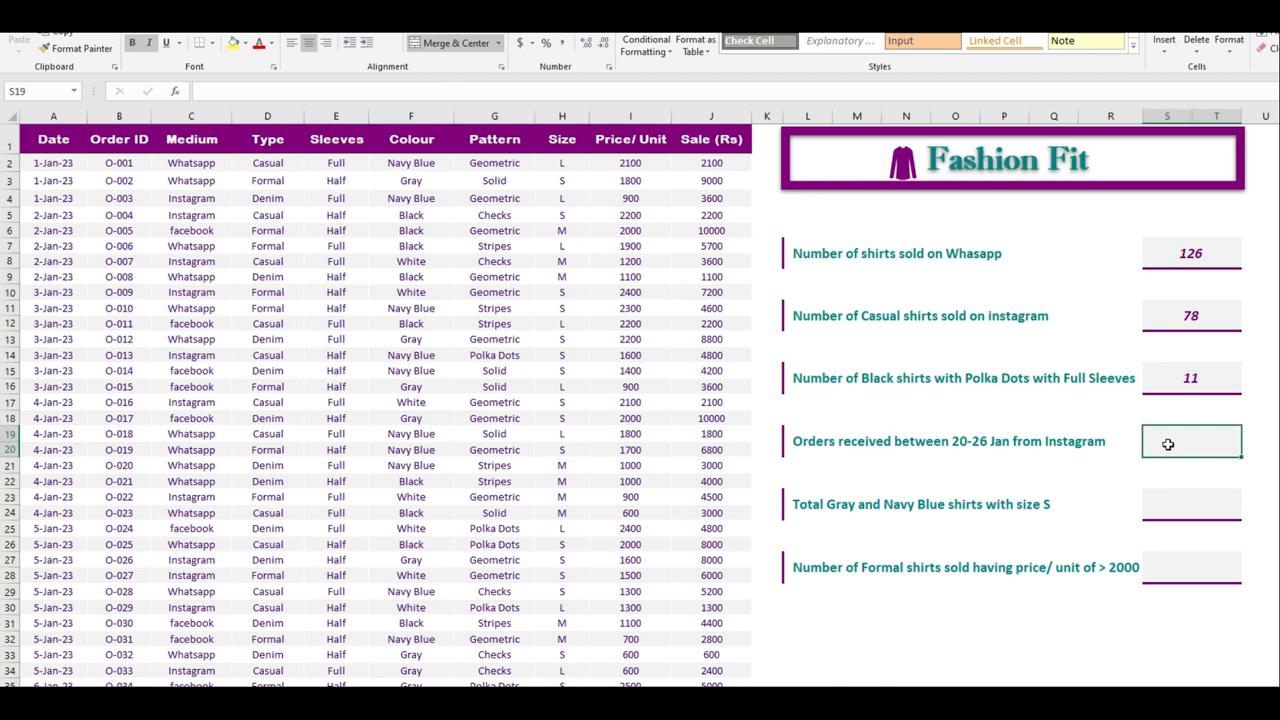
text(=countifs)
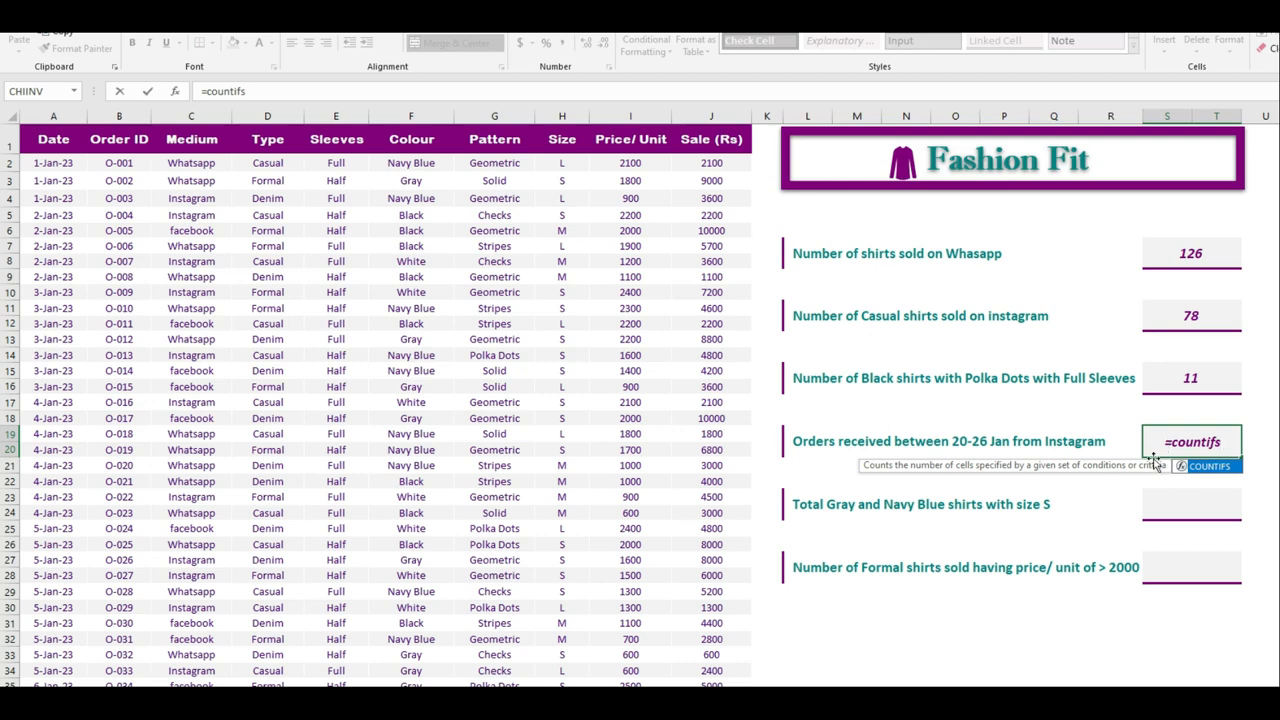
double_click(1208, 466)
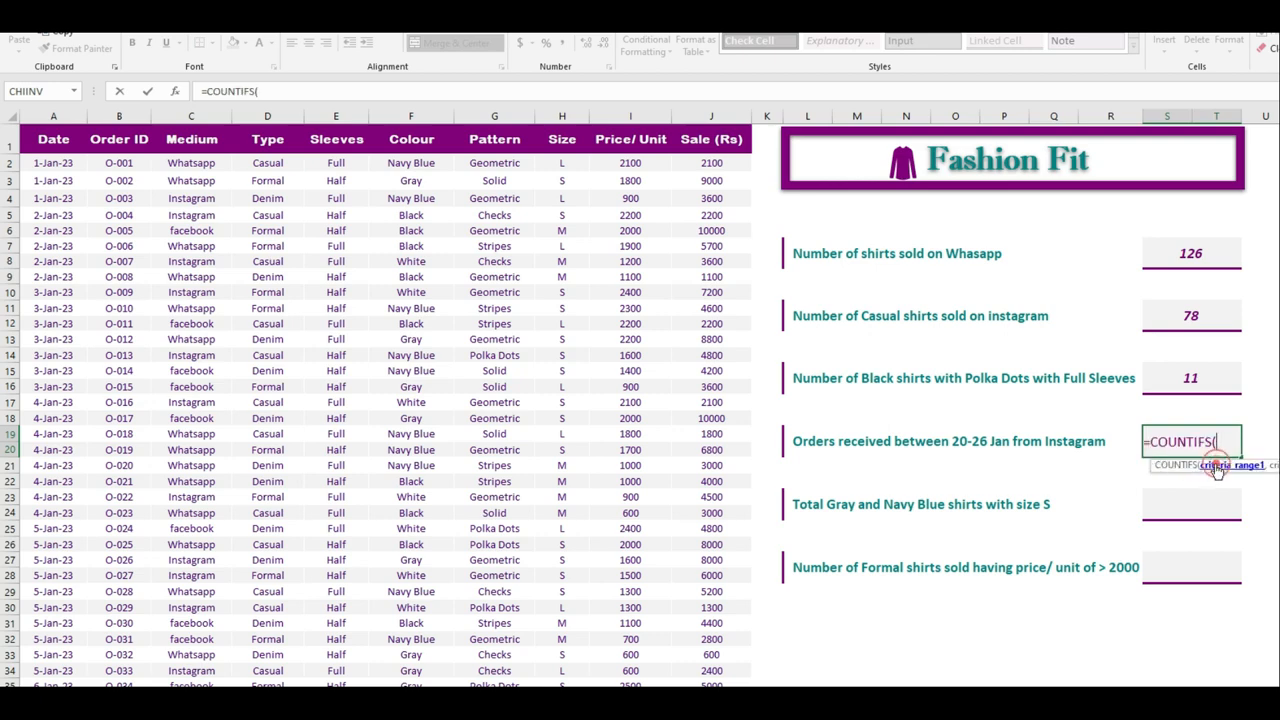
click(52, 116)
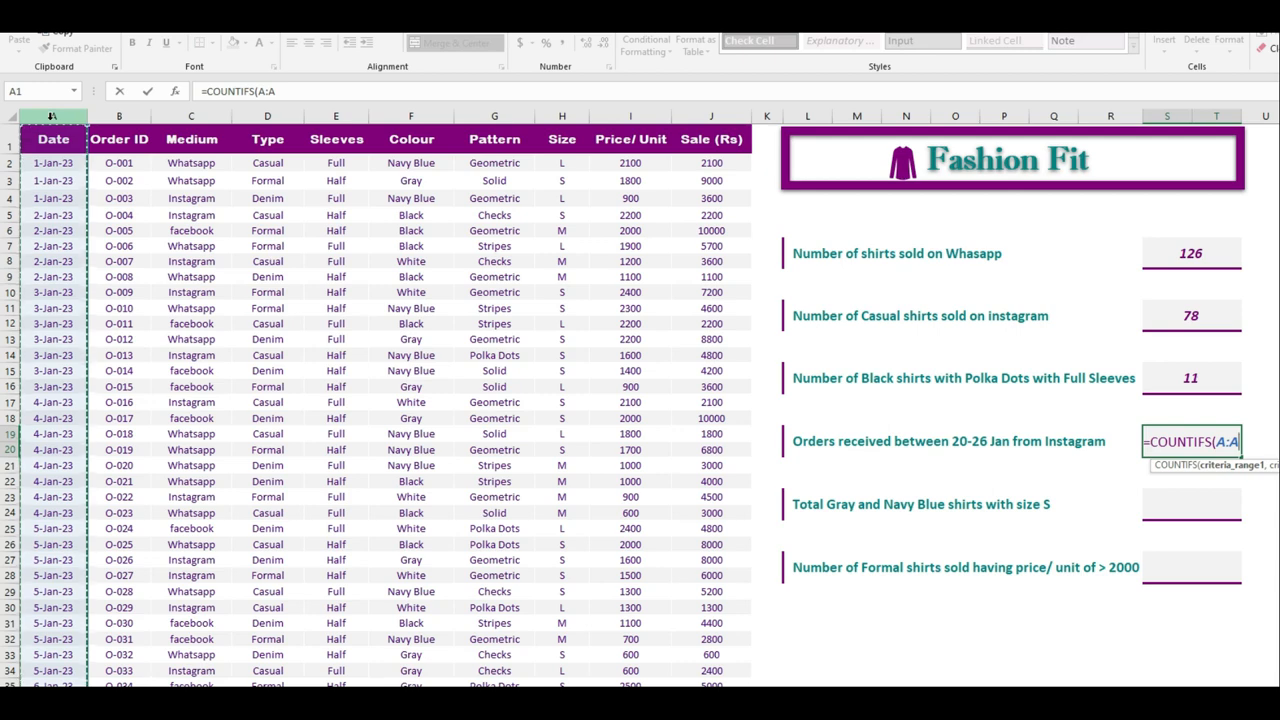
text(,)
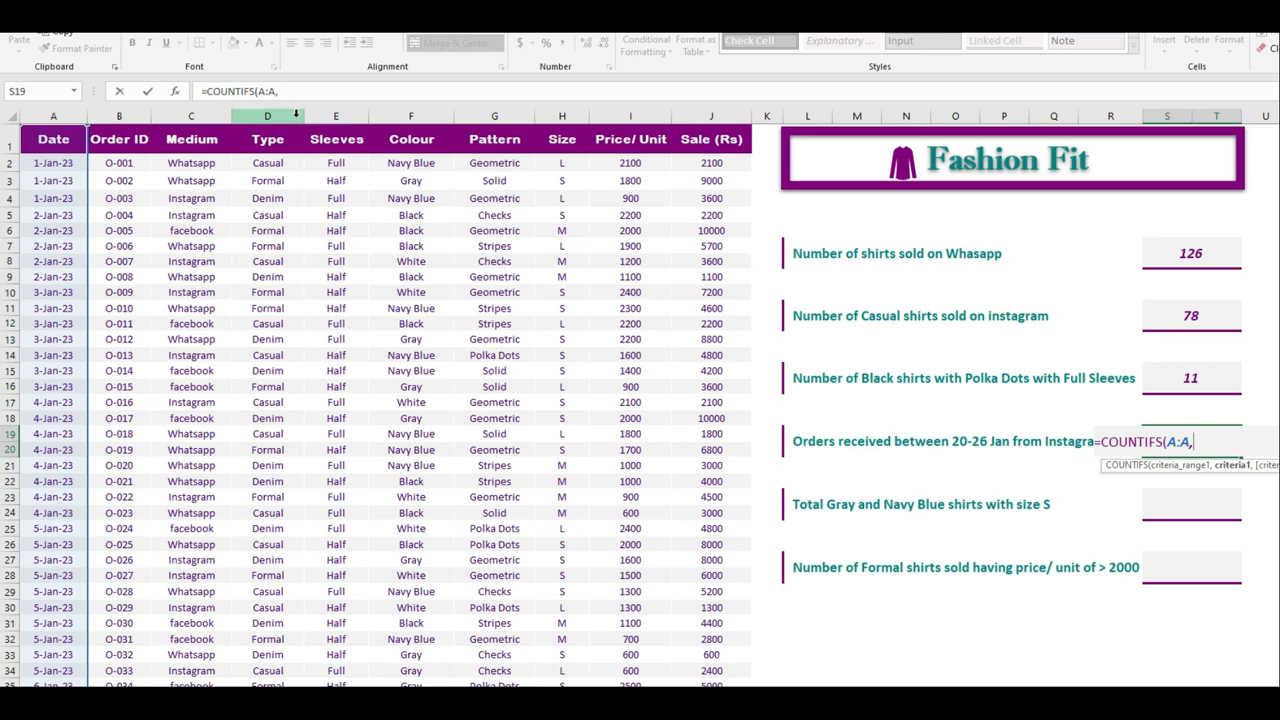
click(307, 92)
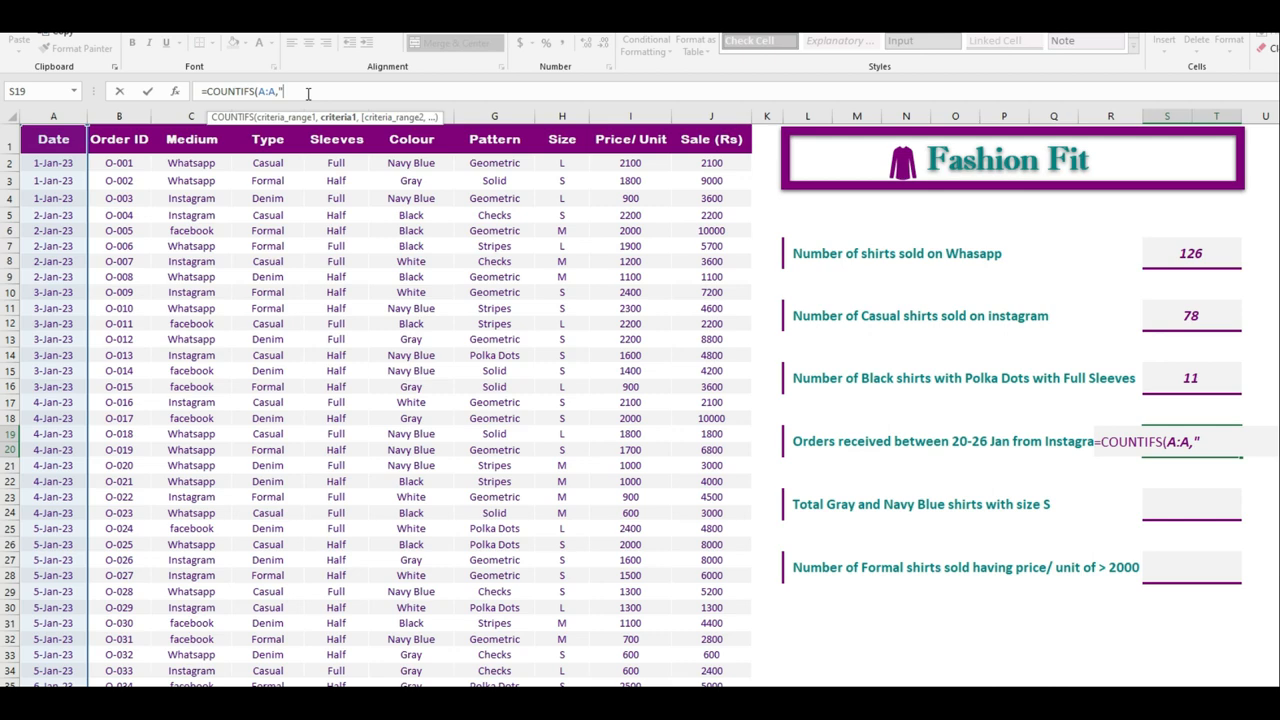
text(>=2023-01-20")
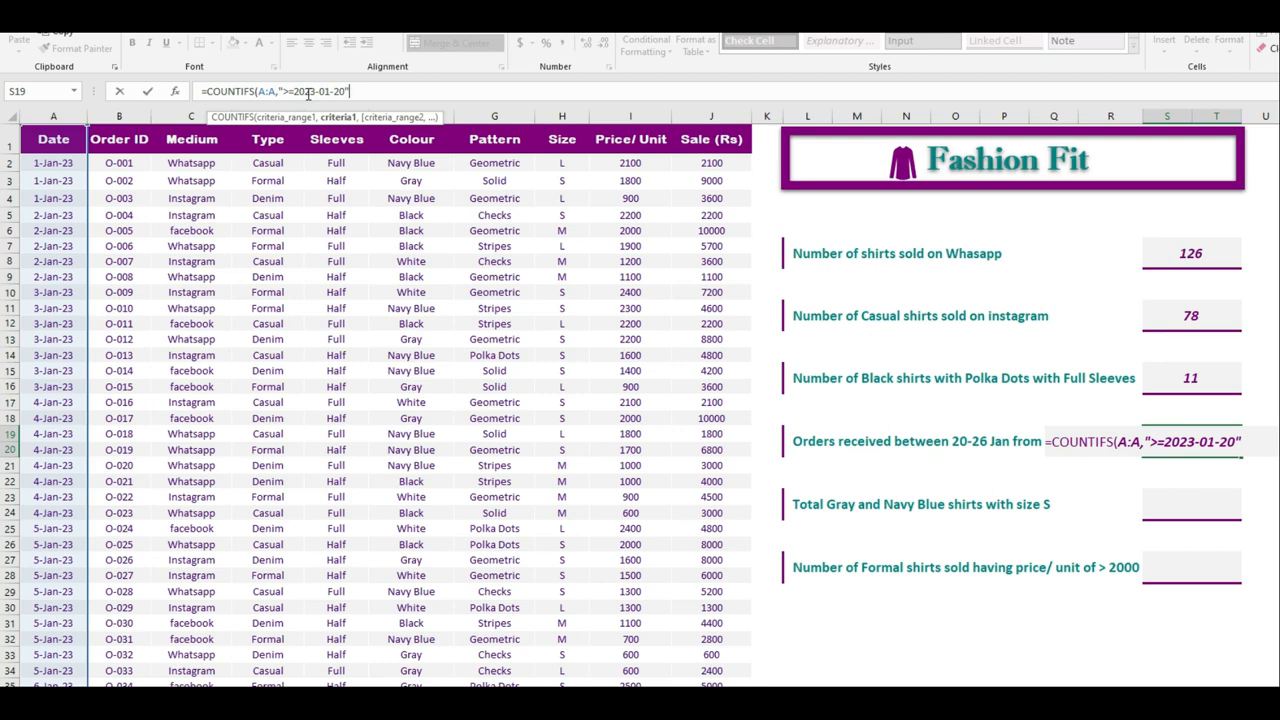
- Add a second date condition to the formula by duplicating the first one and changing its criterion to "<=2023-01-26"
text(,)
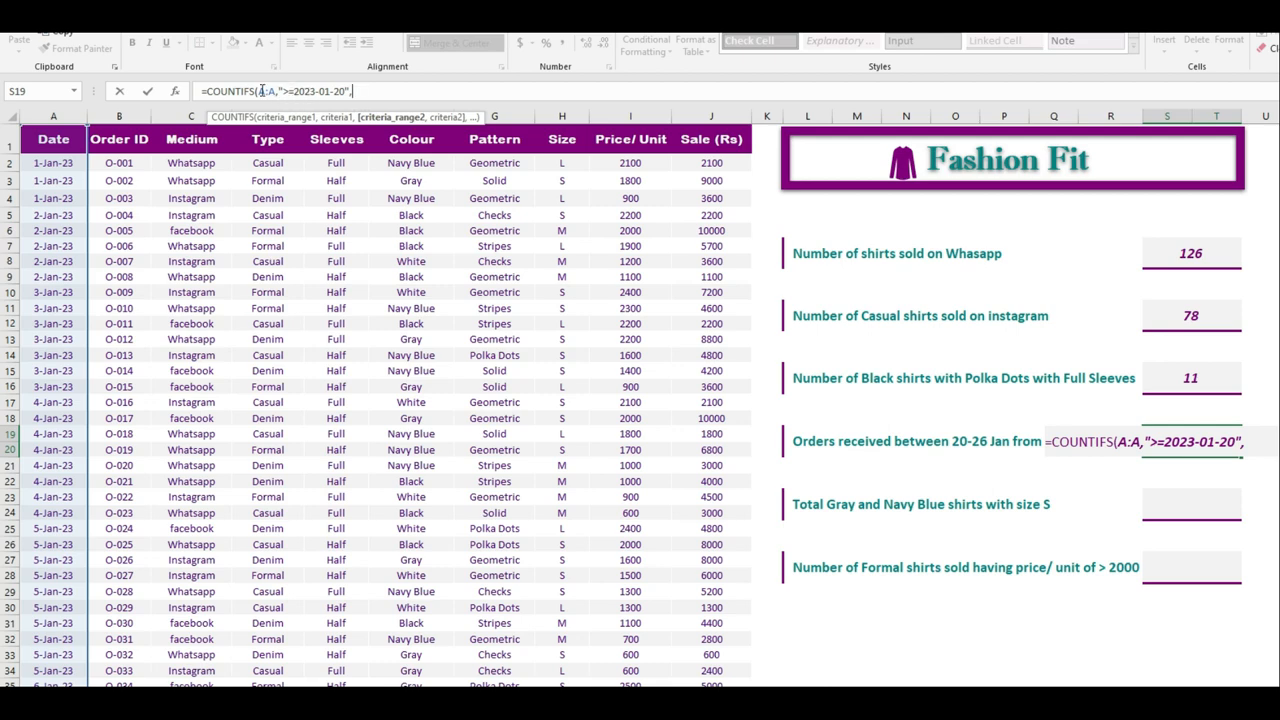
mouse_move(260, 91)
mouse_down()
mouse_move(346, 90)
mouse_move(260, 91)
mouse_up()
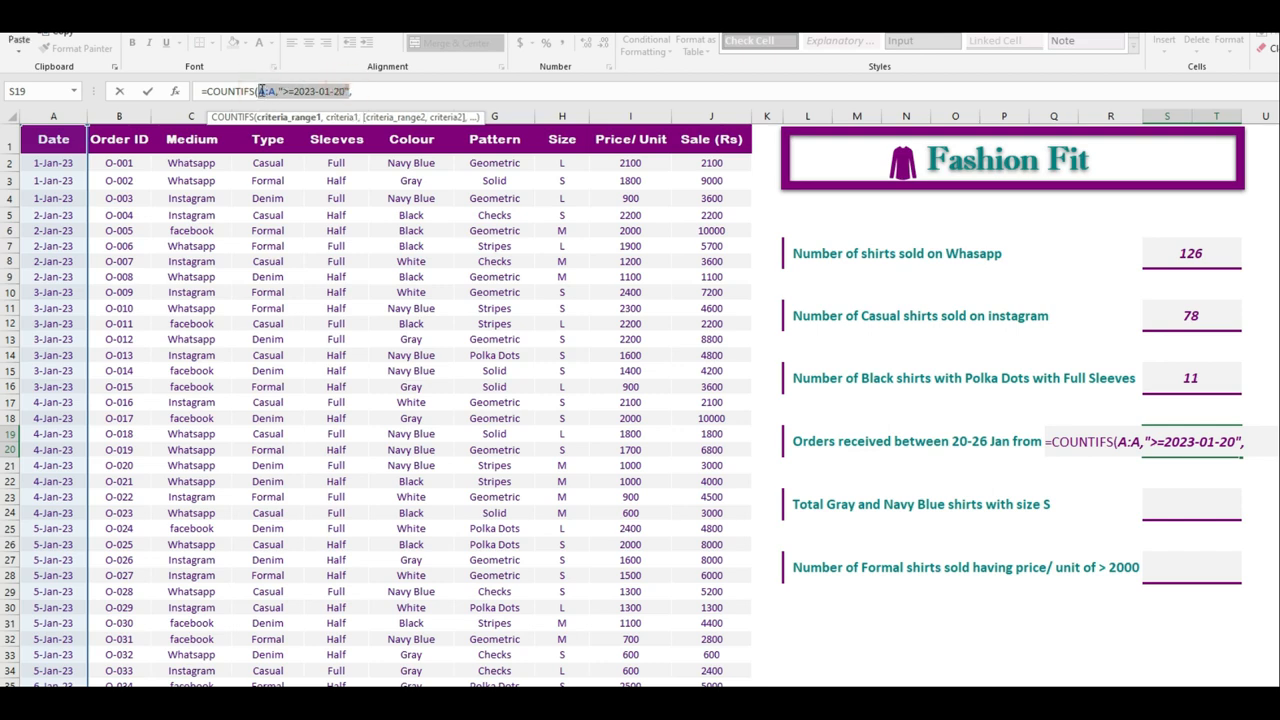
key(ctrl+c)
click(361, 94)
key(ctrl+v)
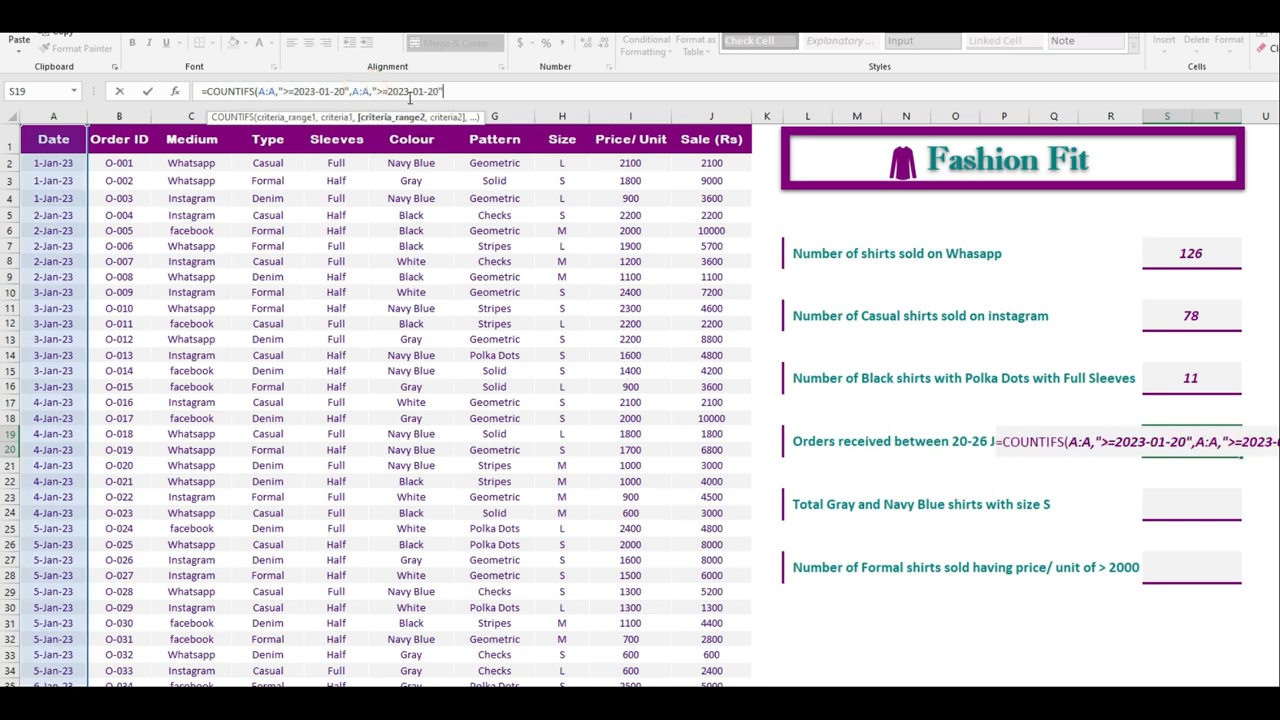
click(381, 91)
key(BackSpace)
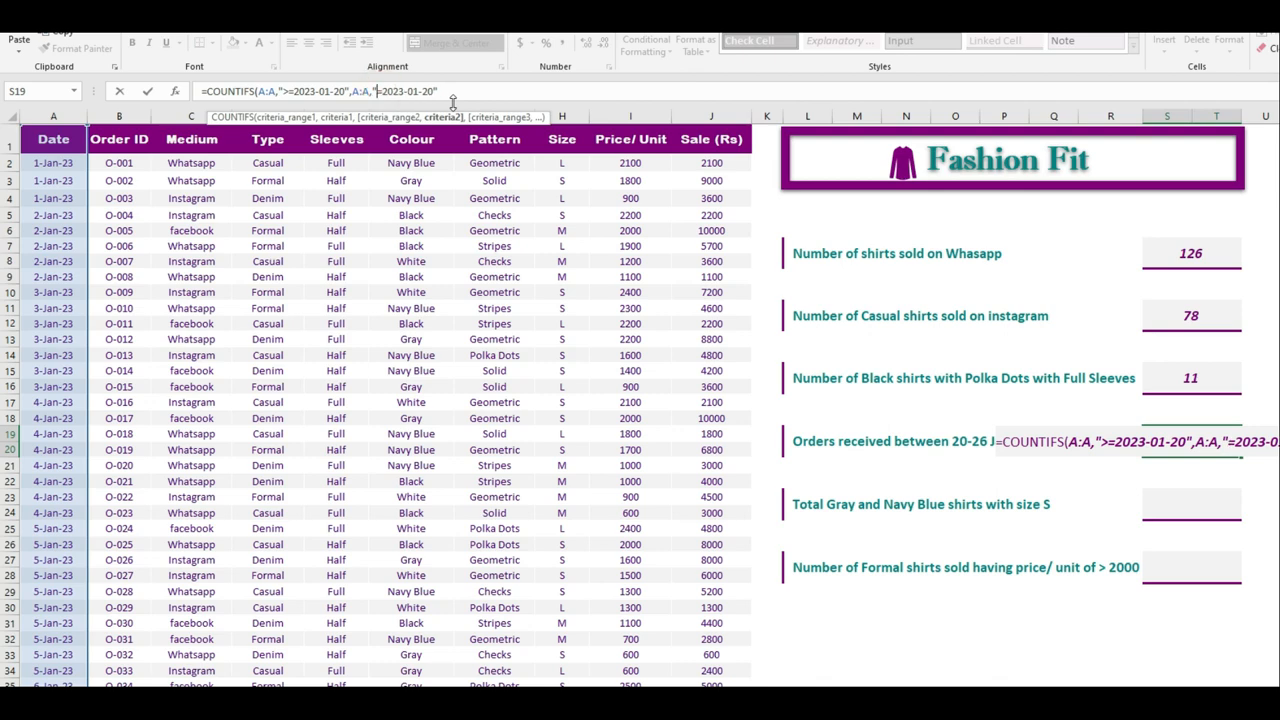
text(<)
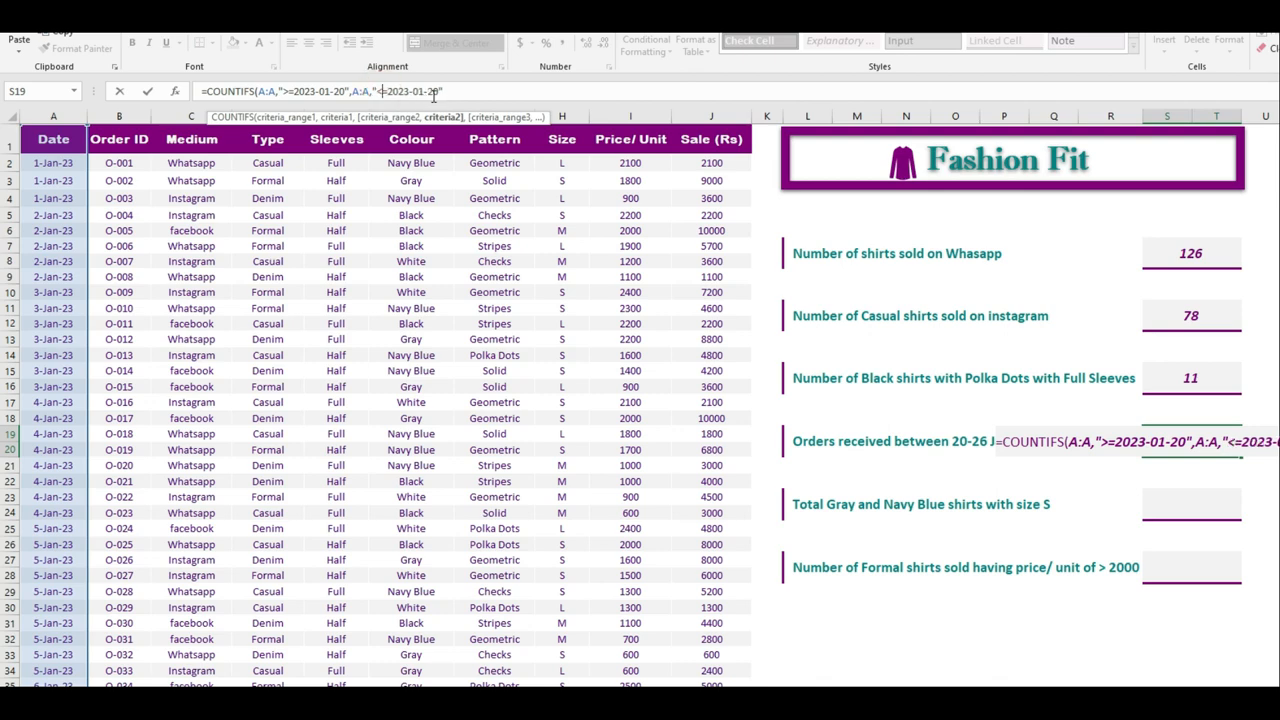
click(440, 90)
key(BackSpace)
text(6)
- Add the Medium column C:C with the criterion "Instagram" as the third condition and complete the formula
click(464, 91)
text(,)
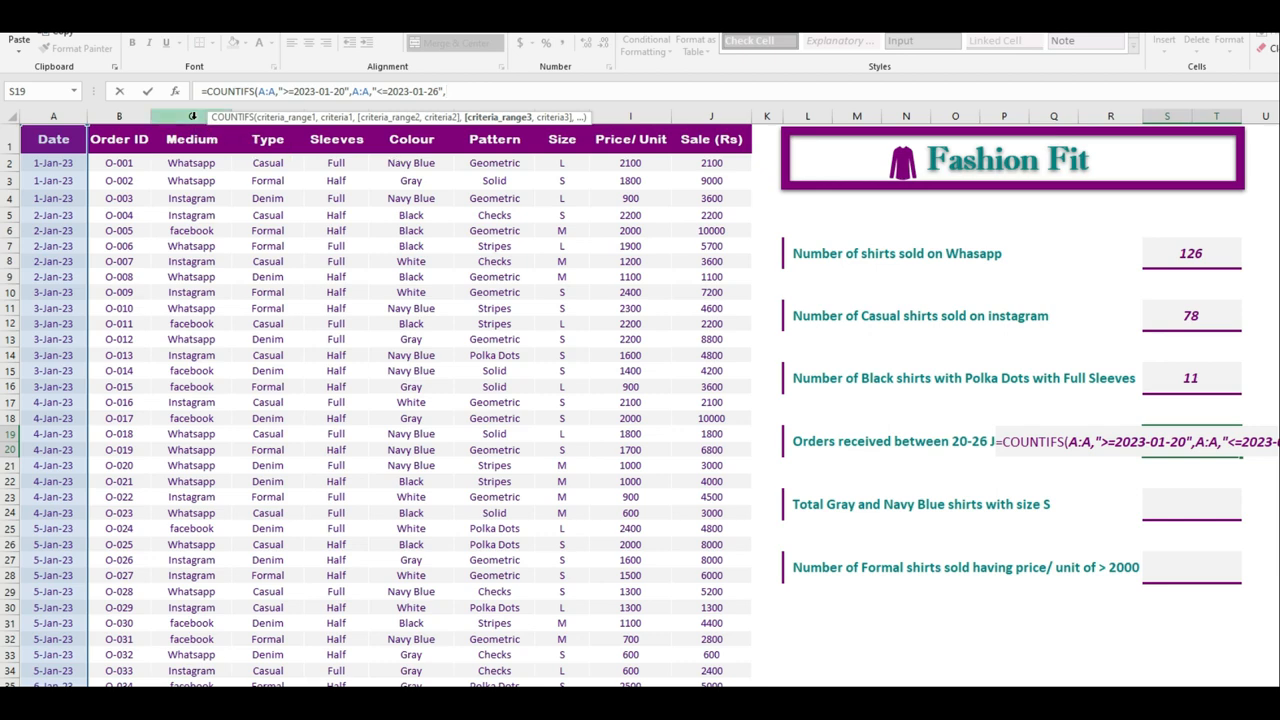
click(192, 116)
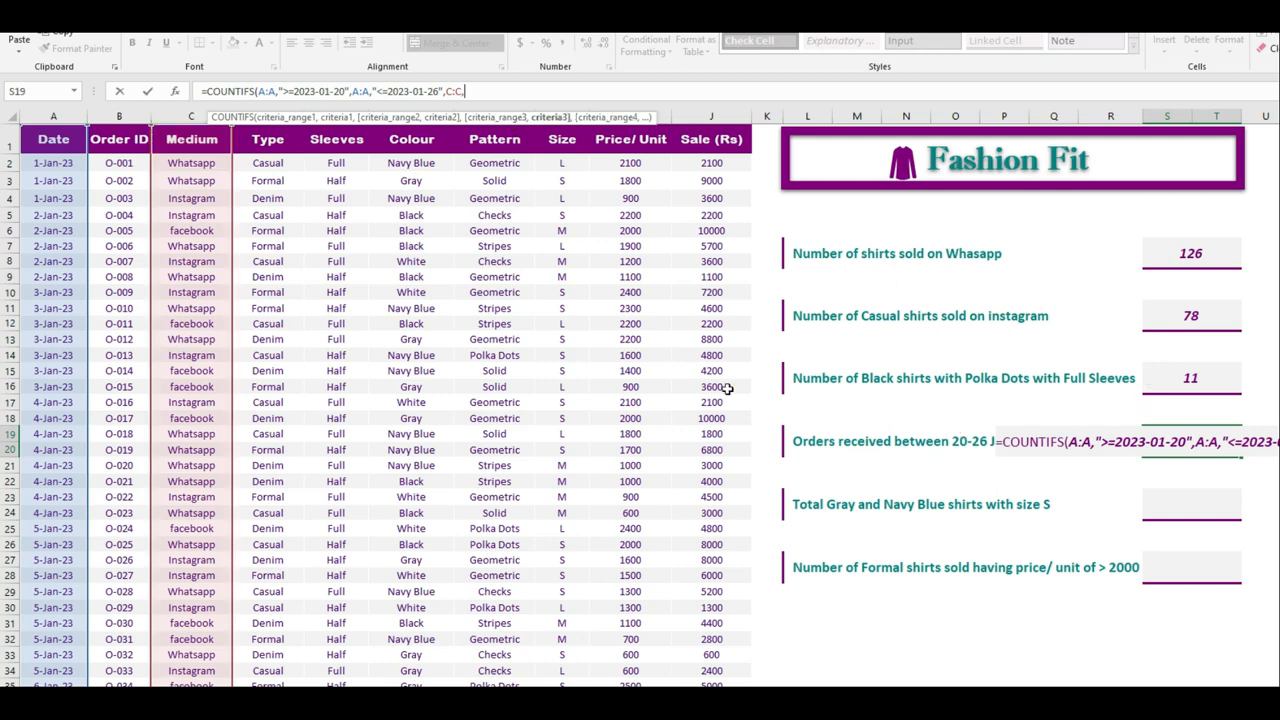
text(,"Instagra)
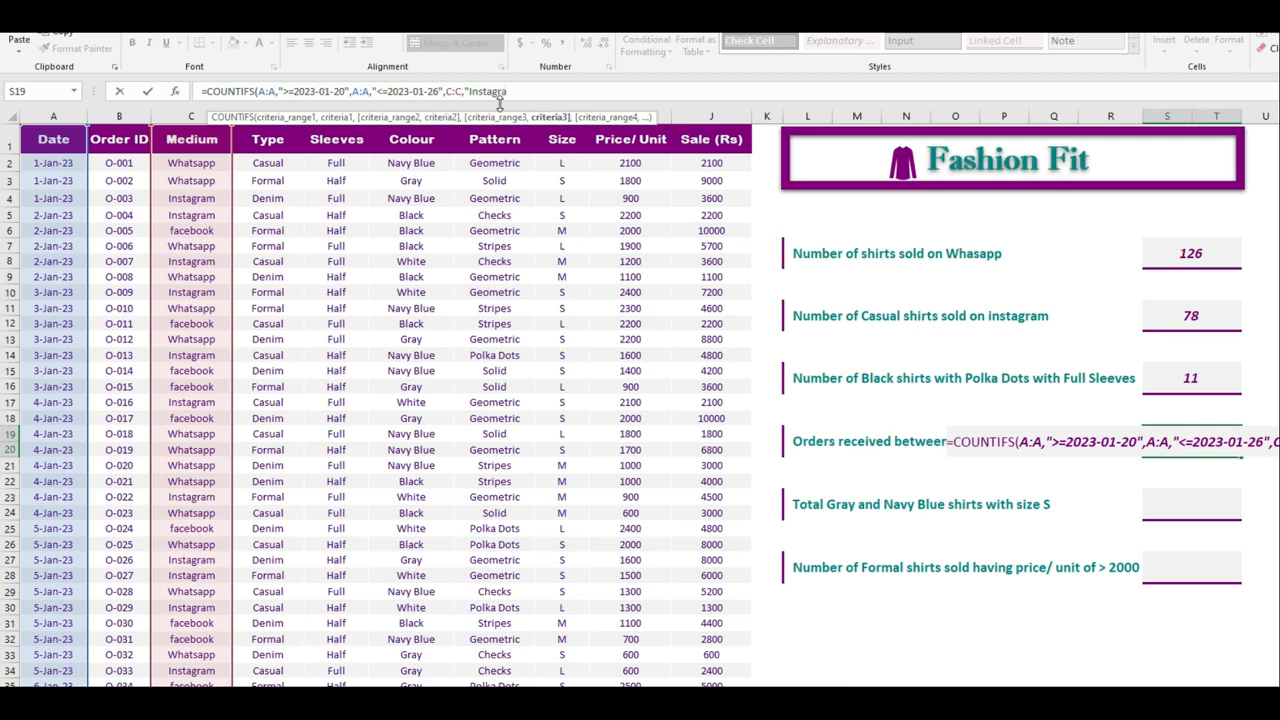
text(m"))
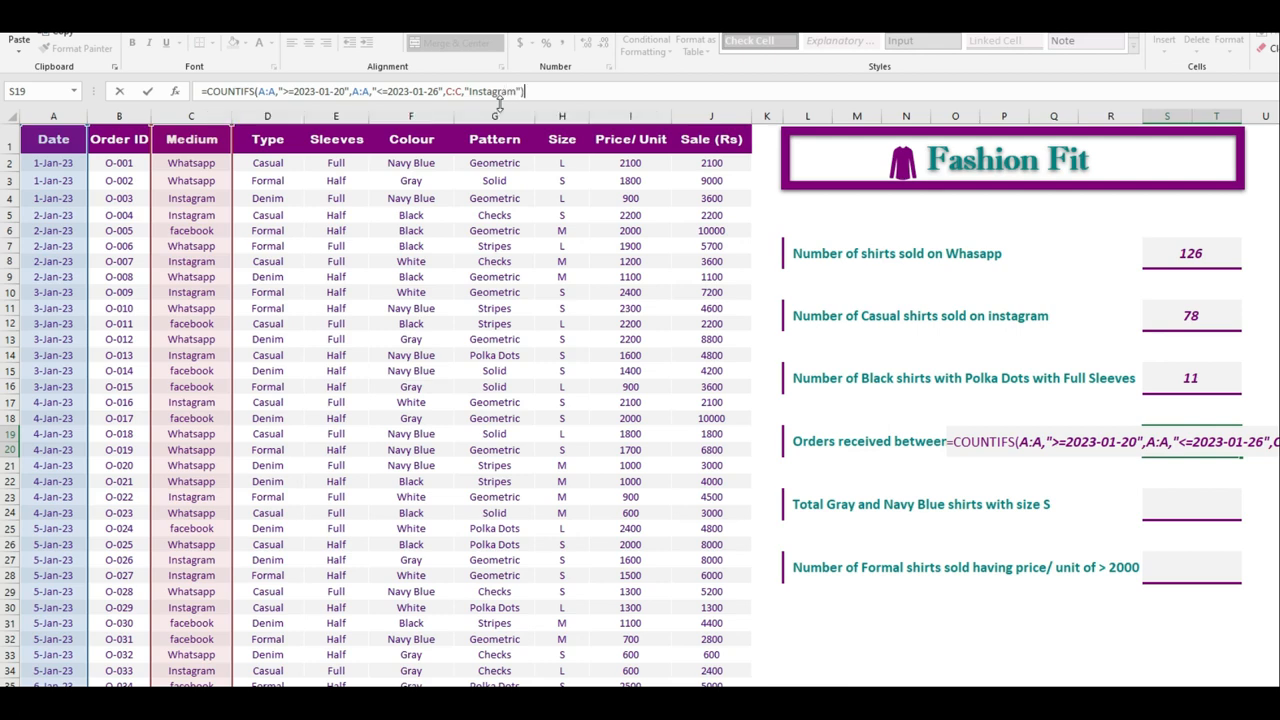
key(Return)
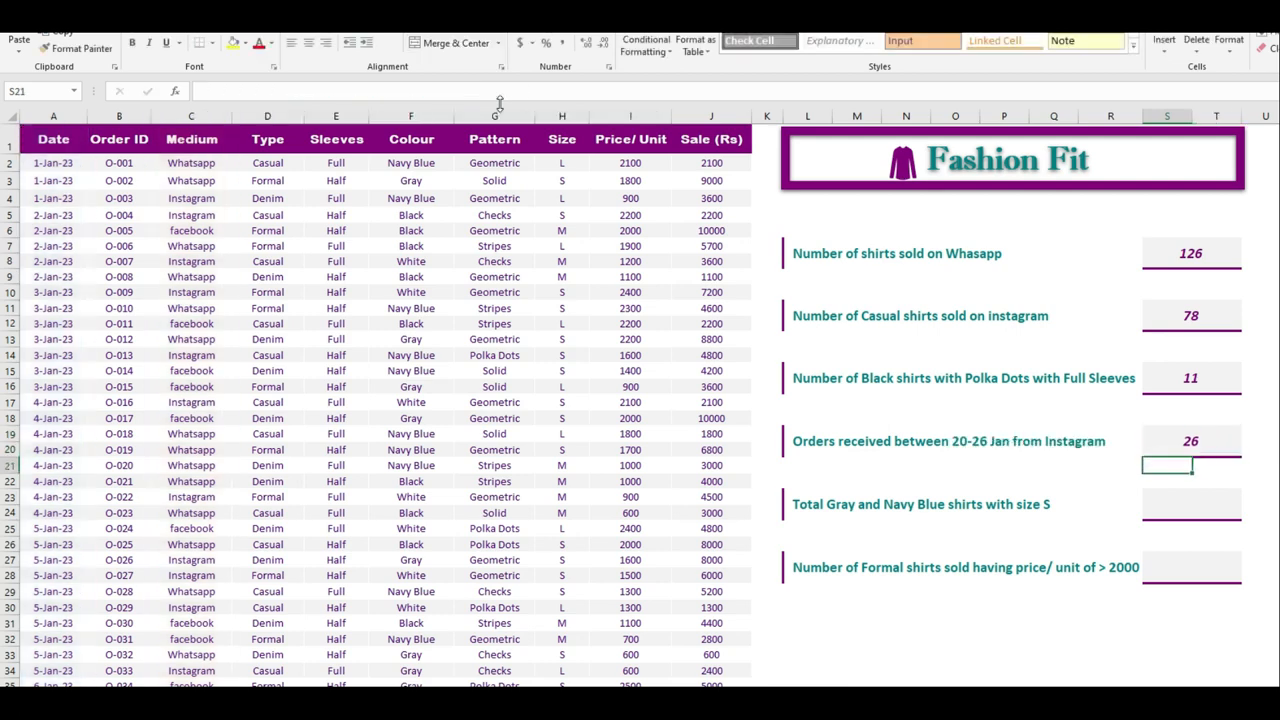
- Review the Gray and Navy Blue size S question against the Colour and Size columns of the order table
click(1214, 450)
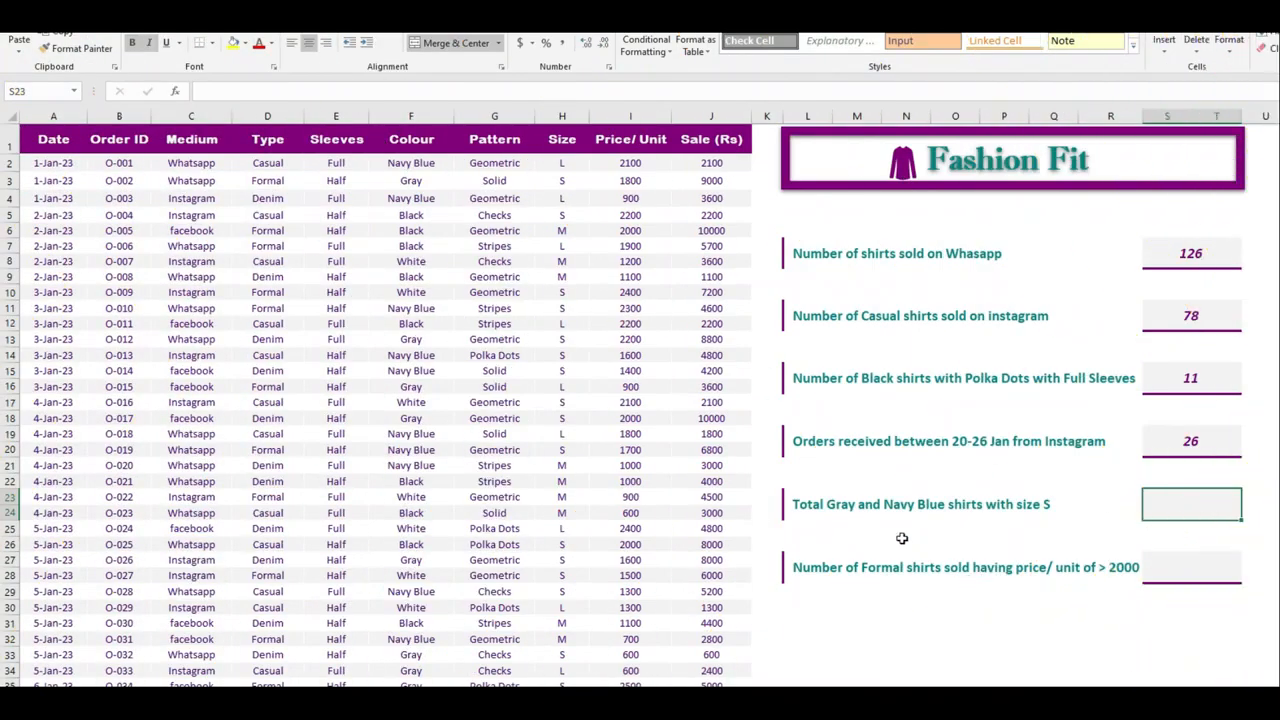
click(832, 509)
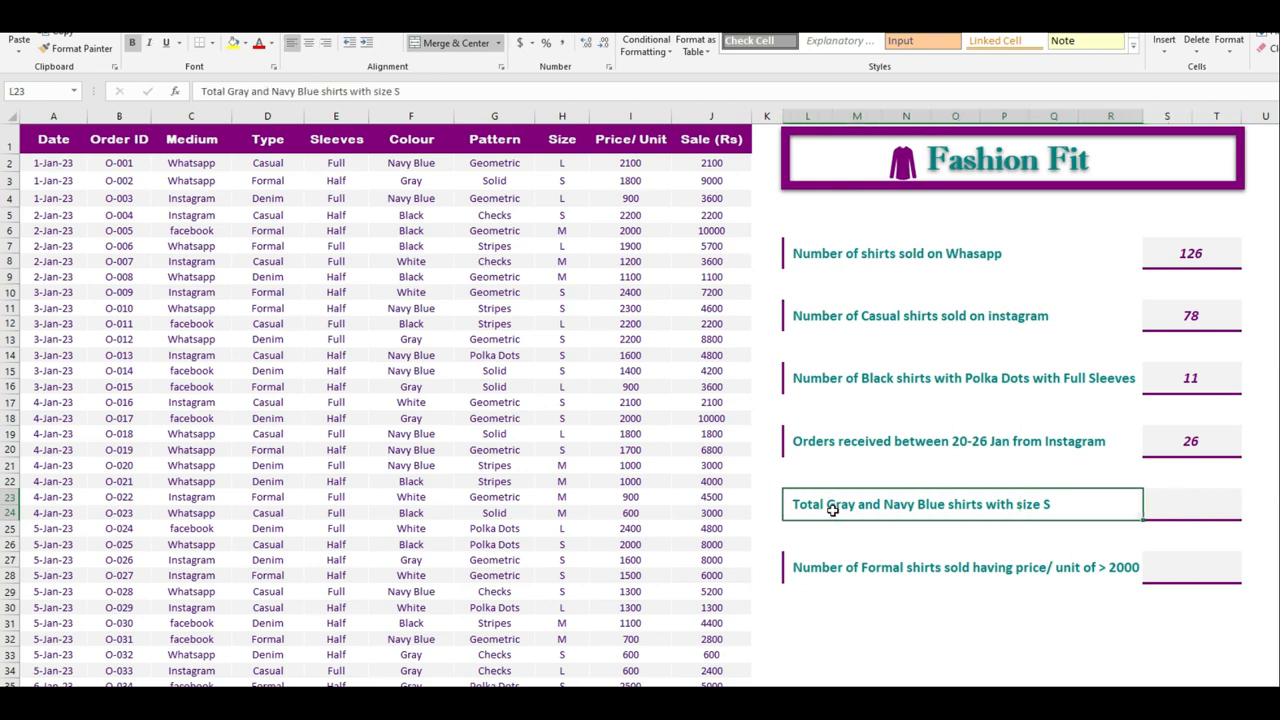
click(405, 113)
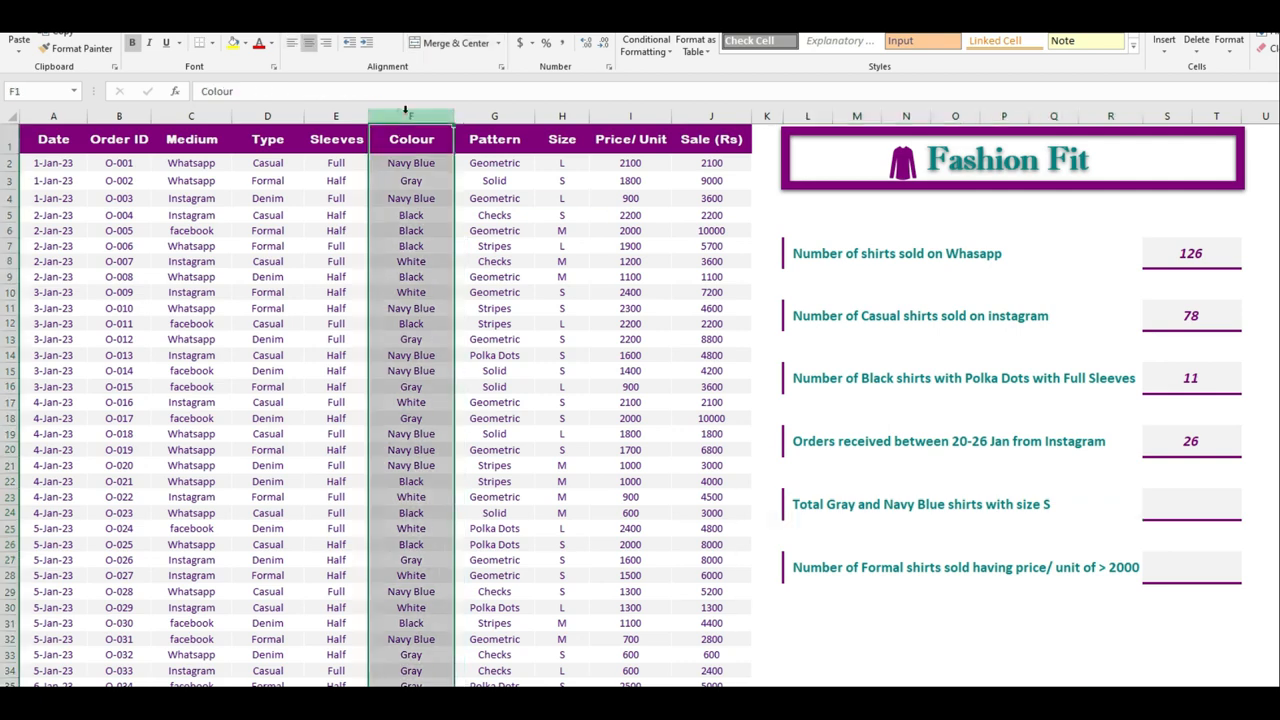
click(416, 163)
click(416, 163)
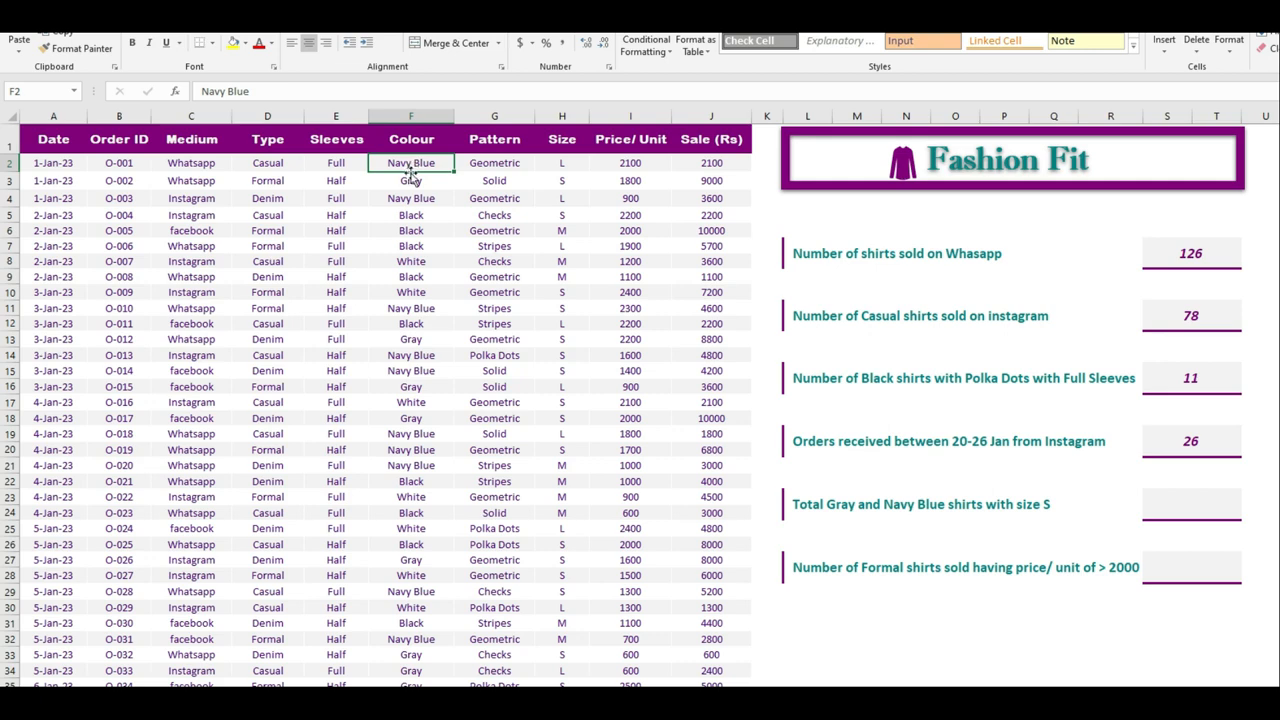
click(414, 182)
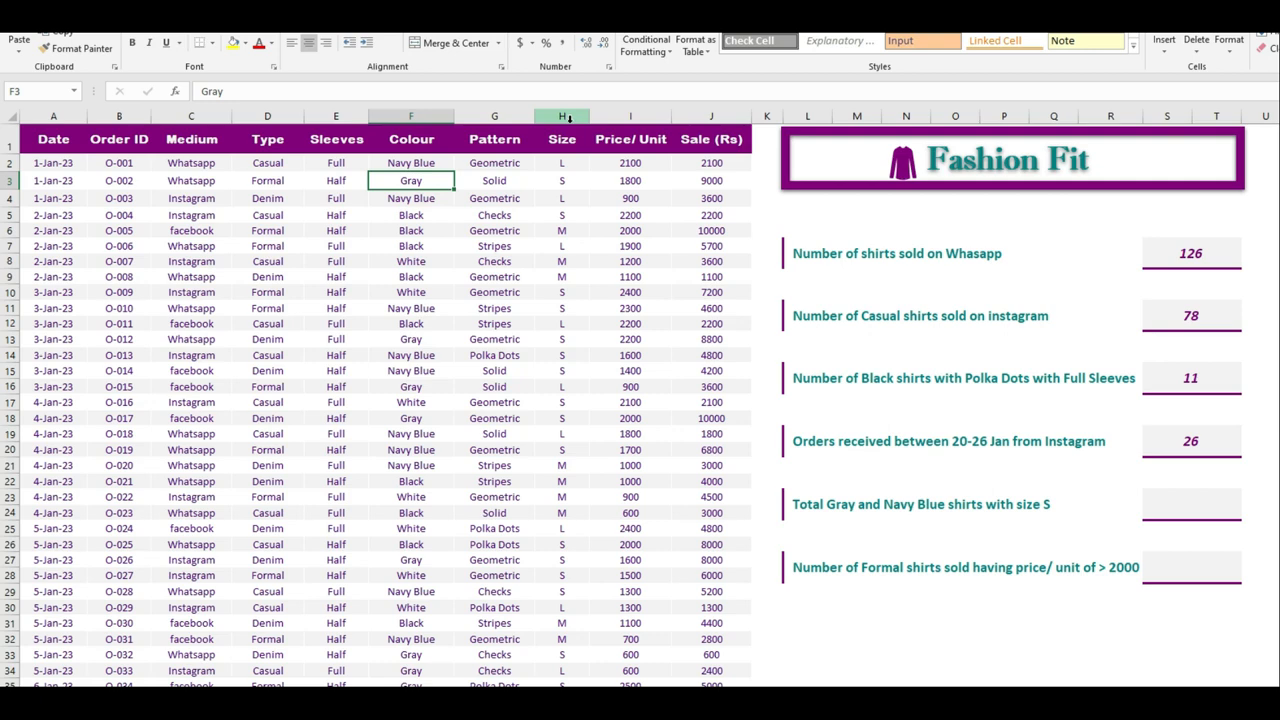
click(566, 181)
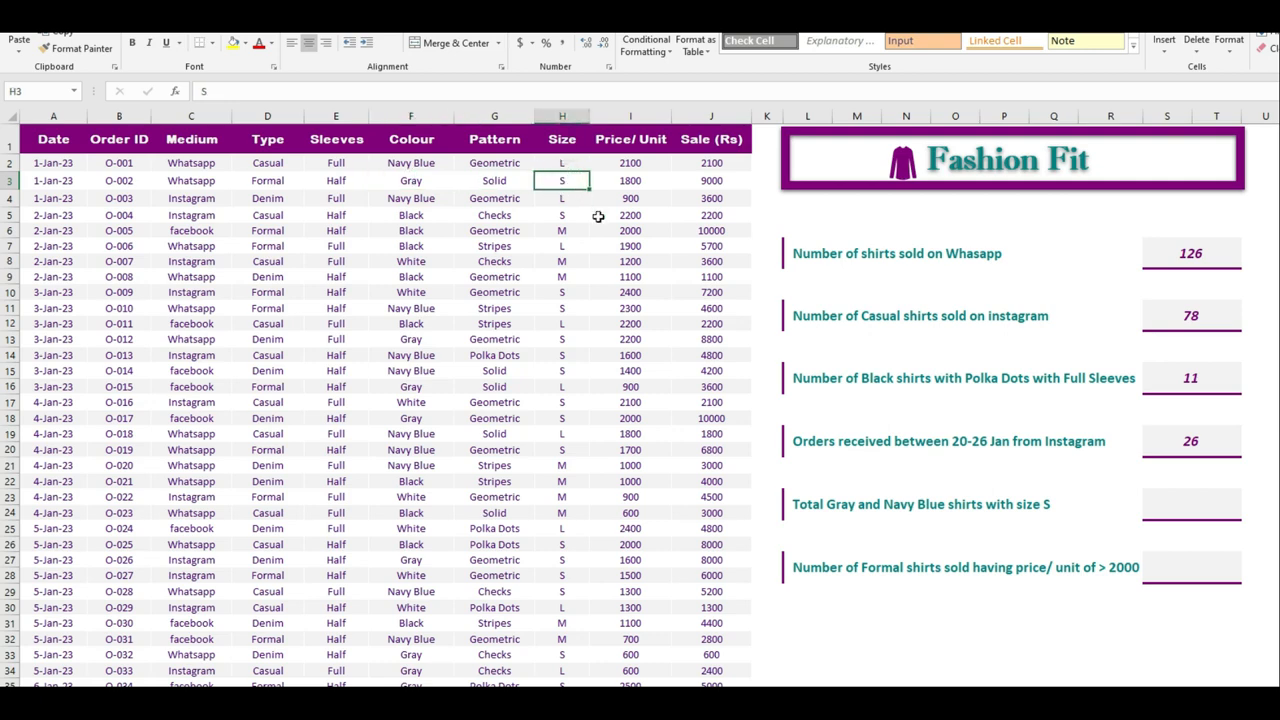
- Start a COUNTIFS formula in the answer cell for Gray and Navy Blue size S shirts, with Colour column F:F and criterion "Gray"
click(1197, 504)
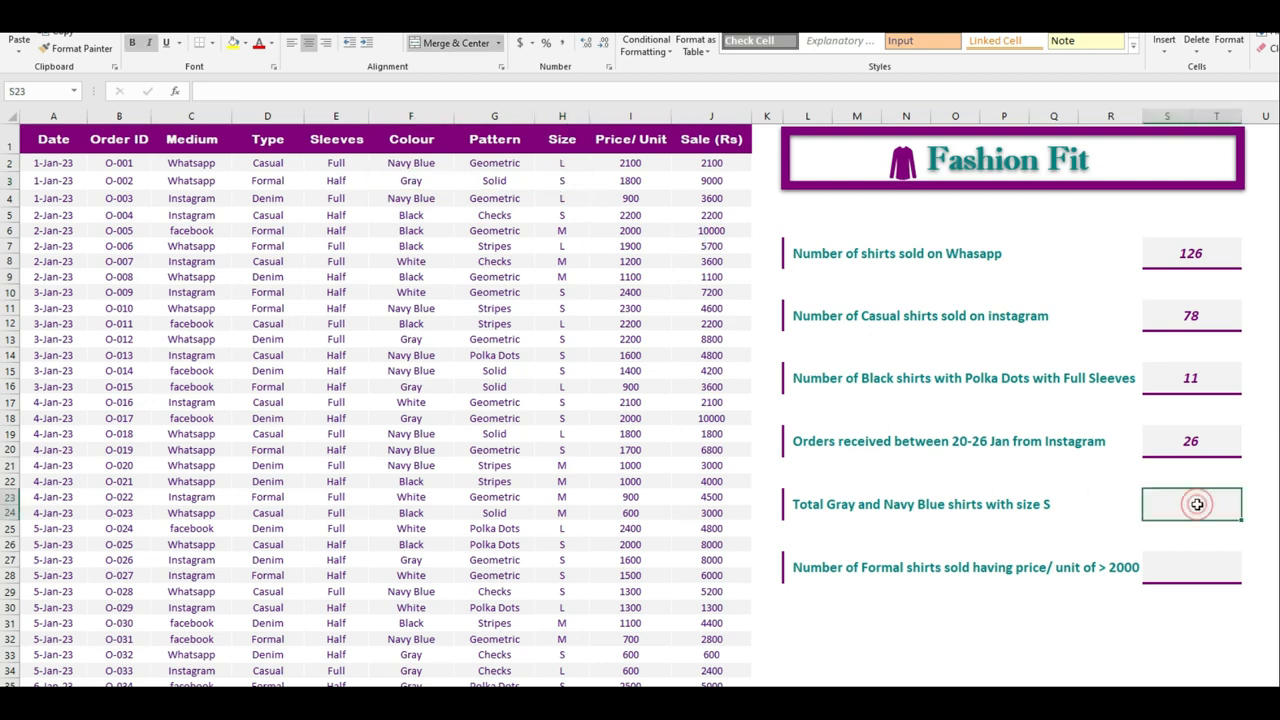
text(=c)
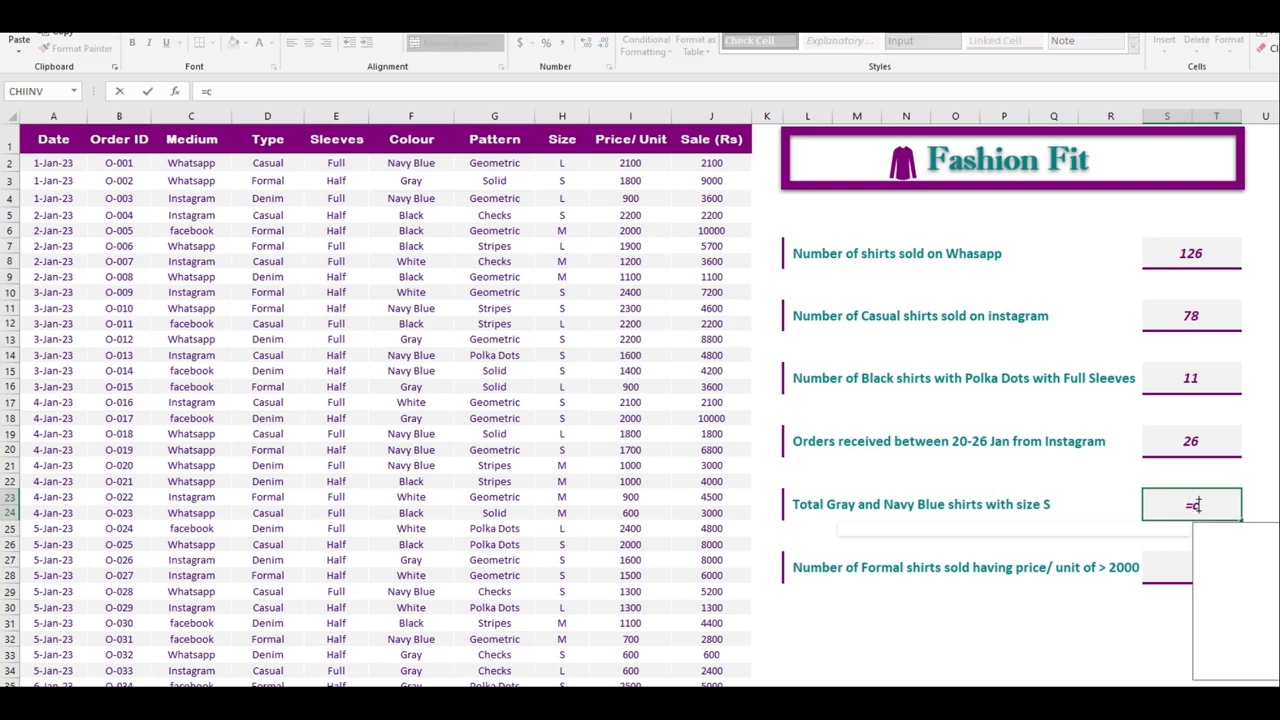
text(ount)
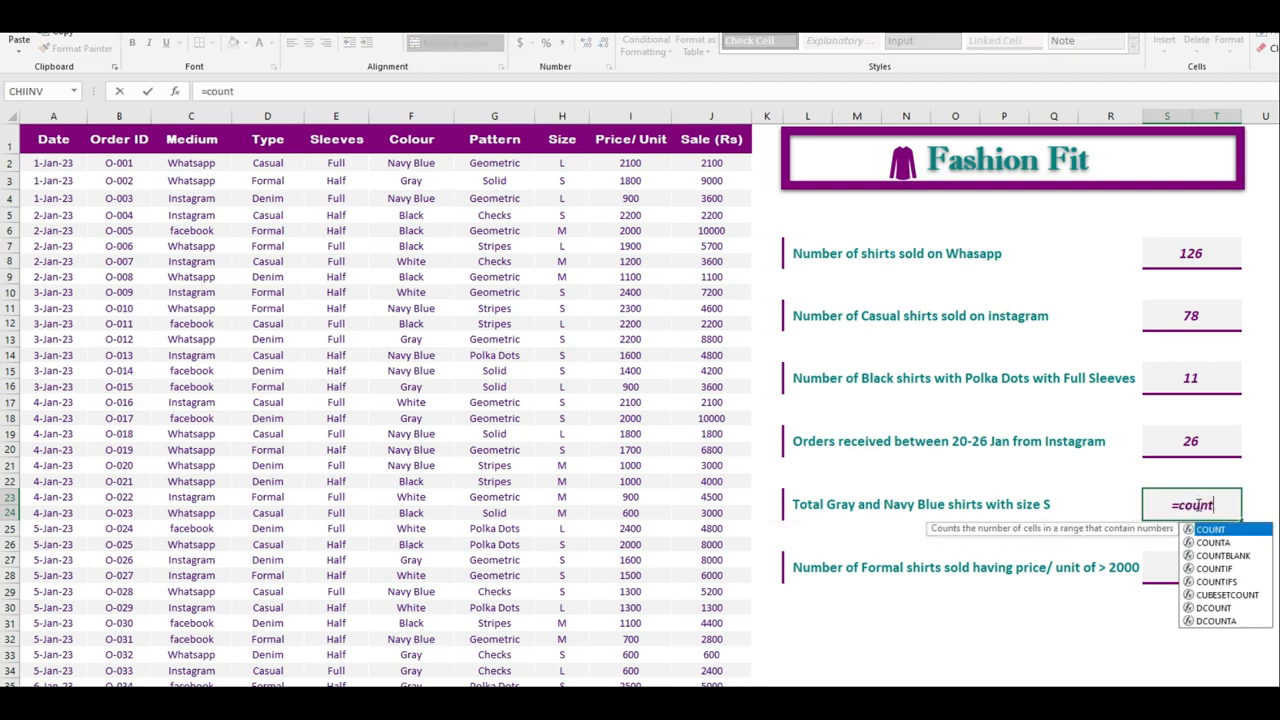
text(ifs)
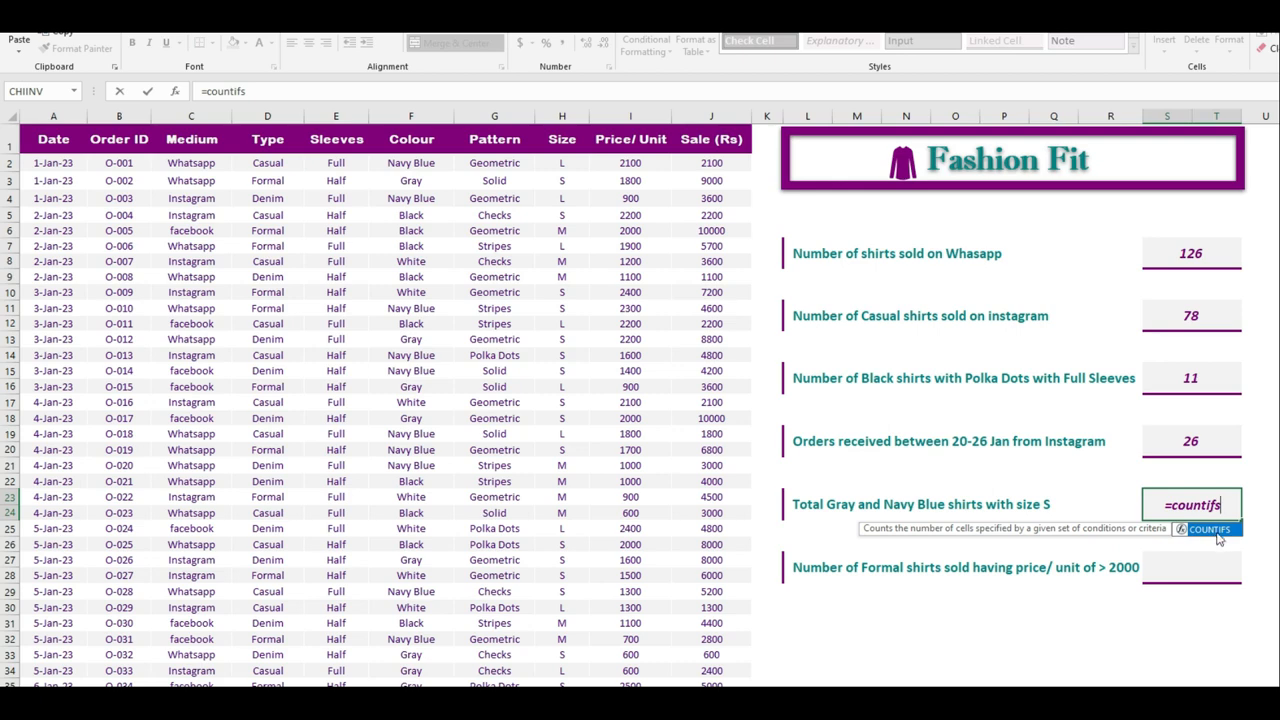
double_click(1218, 533)
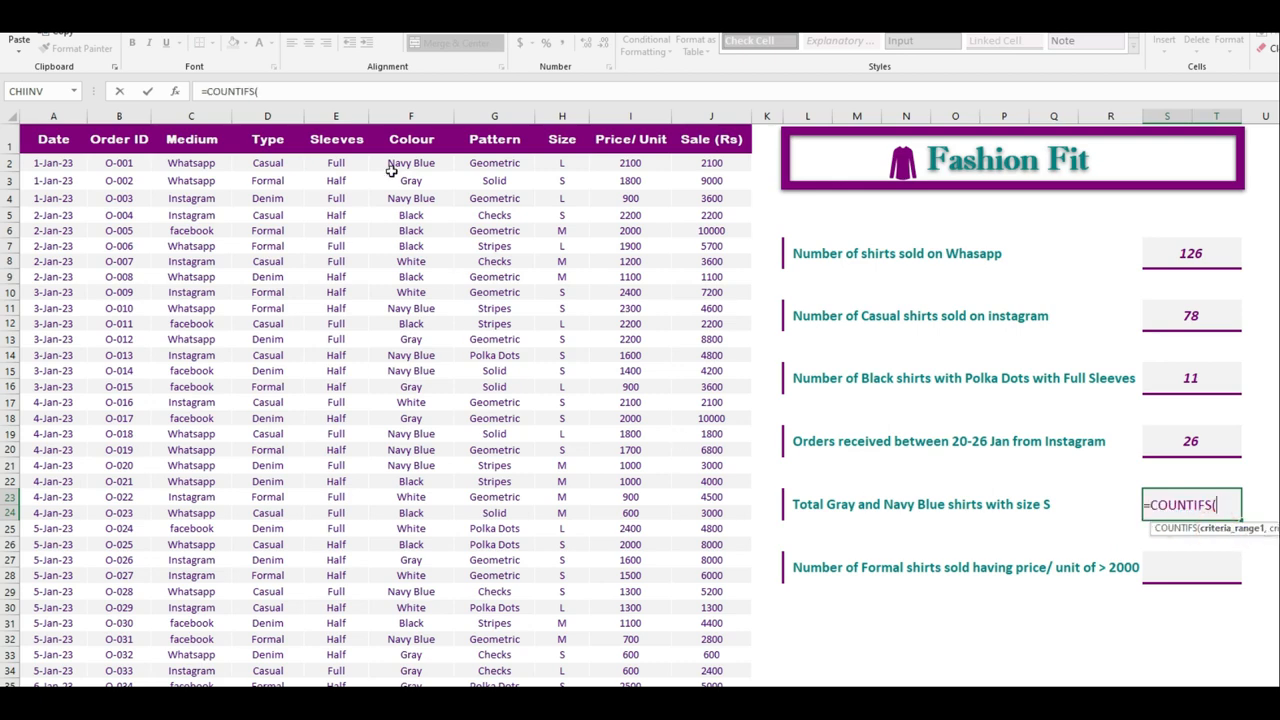
click(409, 116)
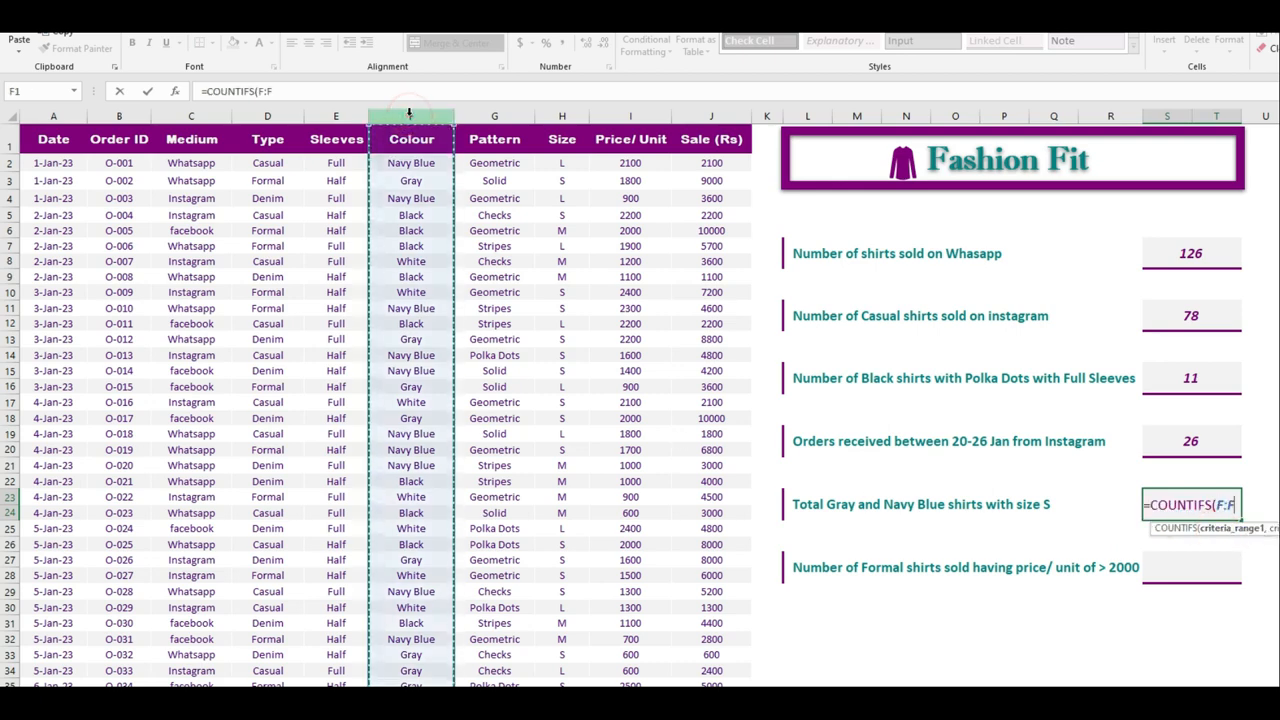
text(,")
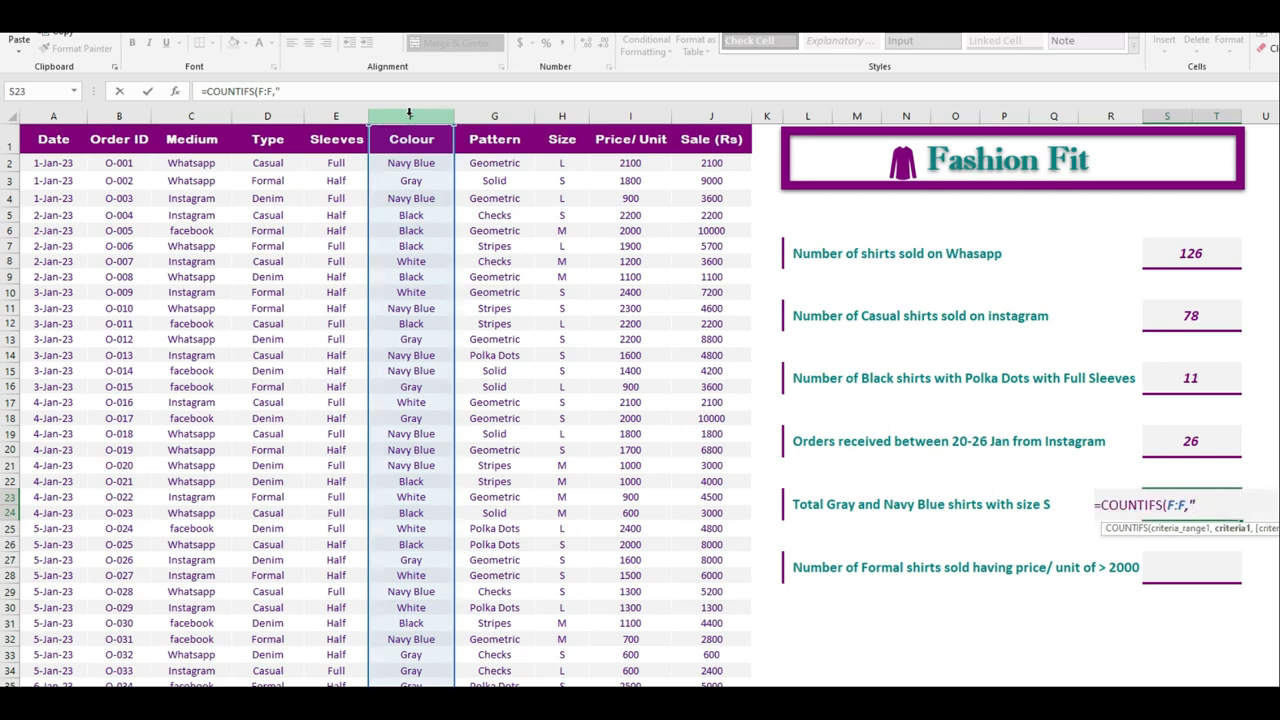
text(Gray",)
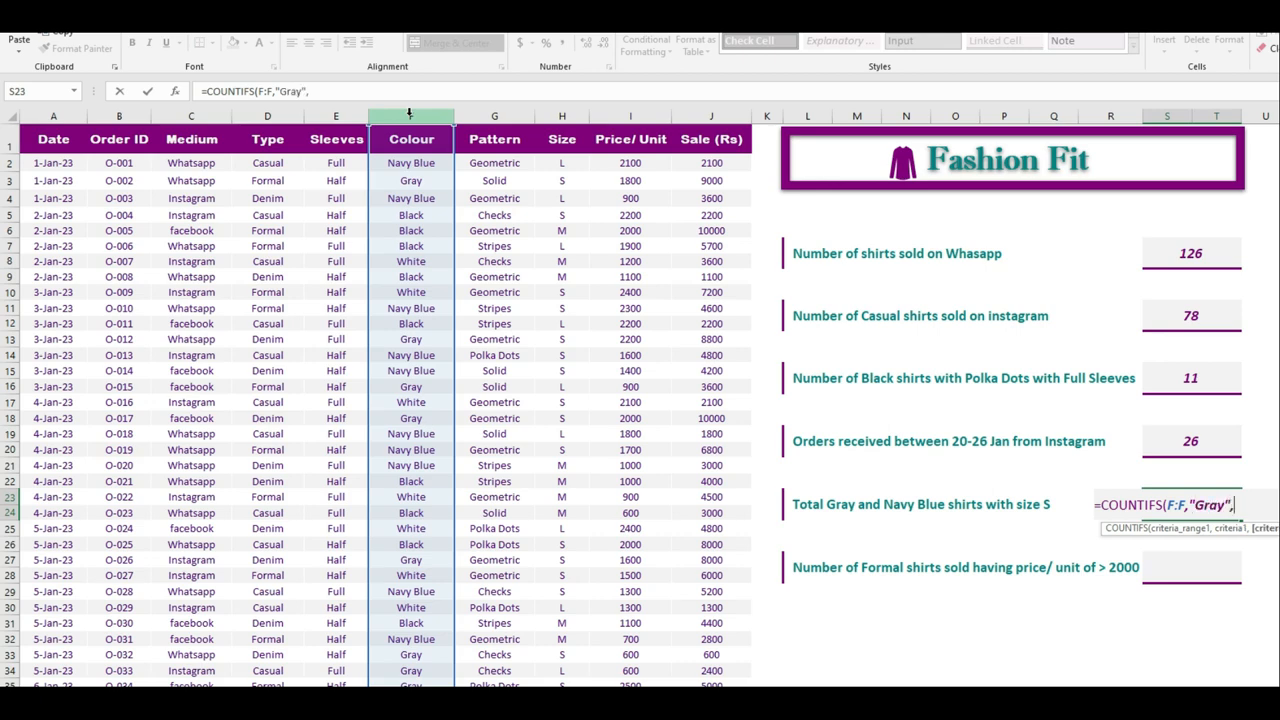
- Add the Size column H:H with the criterion "S" to the Gray shirts formula and close its parenthesis
click(564, 114)
text(,")
text(S)
key(BackSpace)
key(BackSpace)
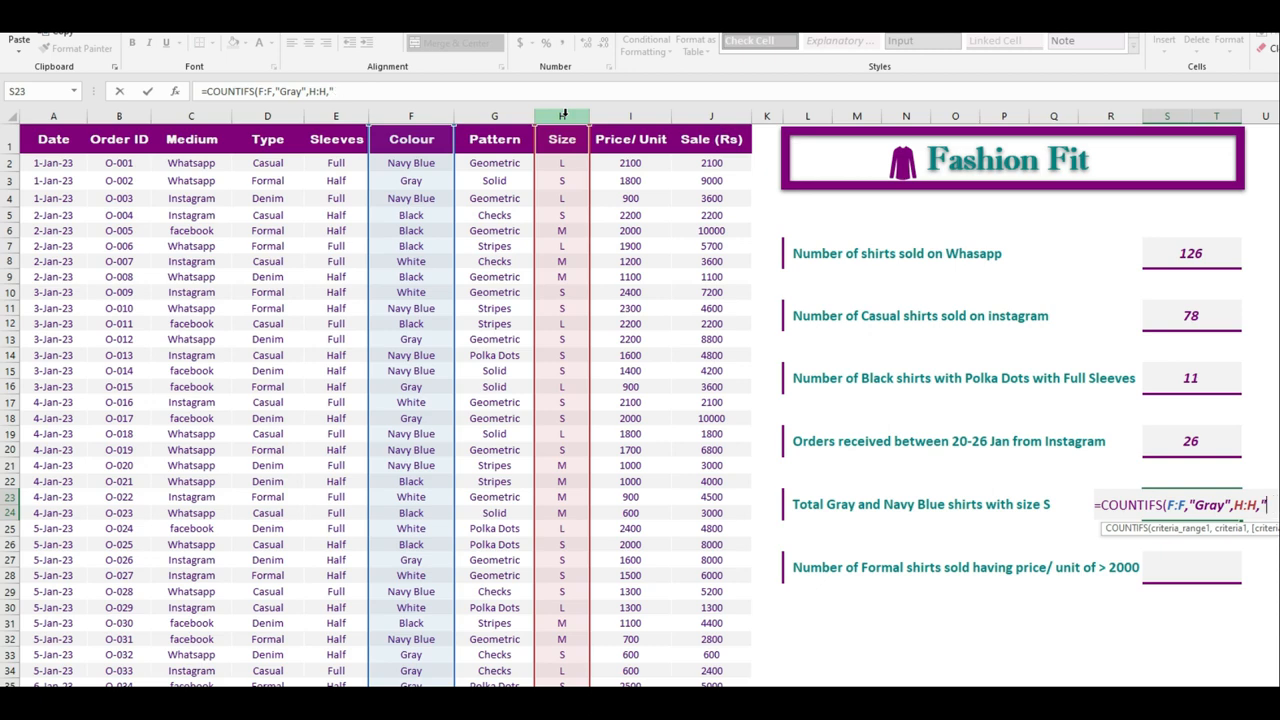
text(S)
click(412, 93)
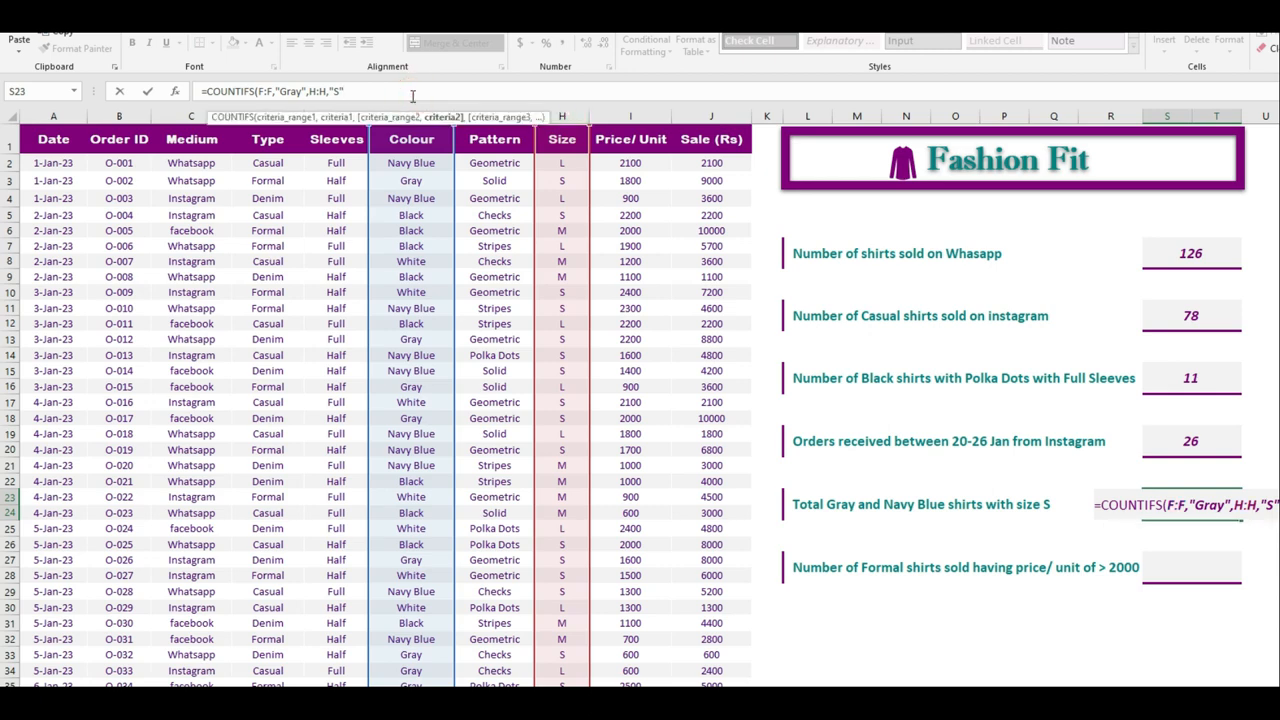
text())
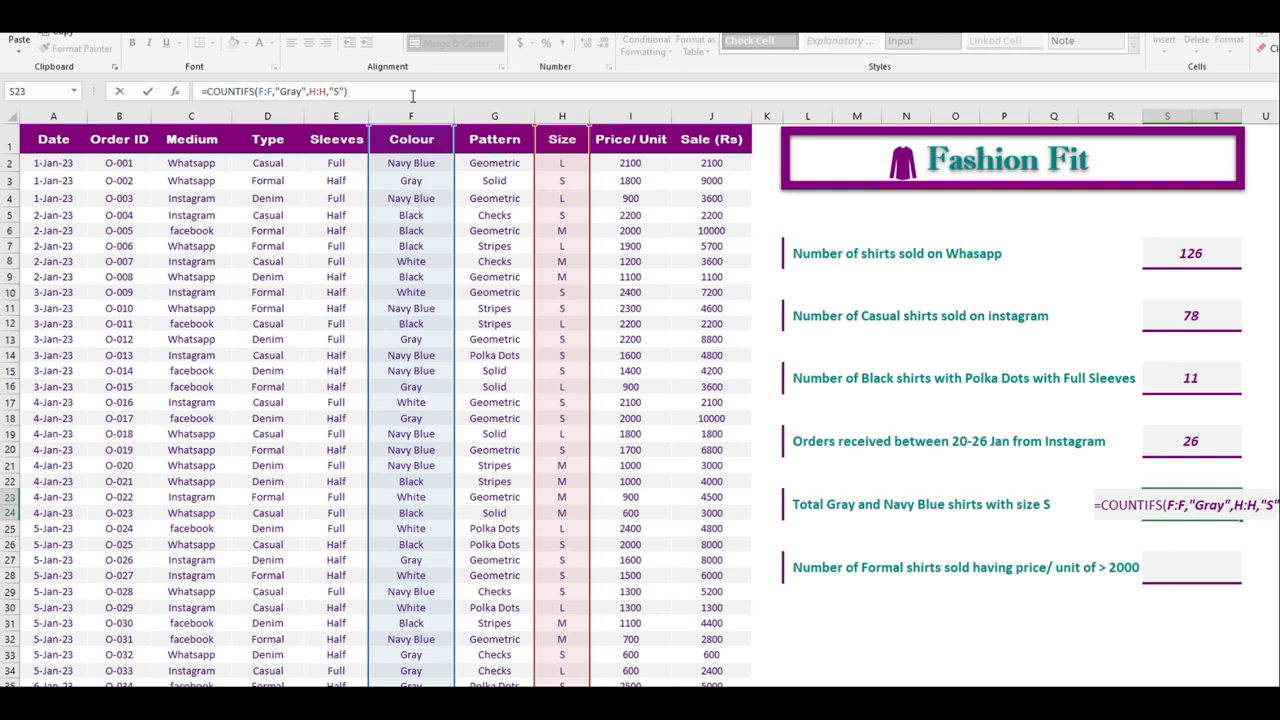
- Enter the Gray size S formula and check it against the Gray and Navy Blue question
key(Return)
click(834, 506)
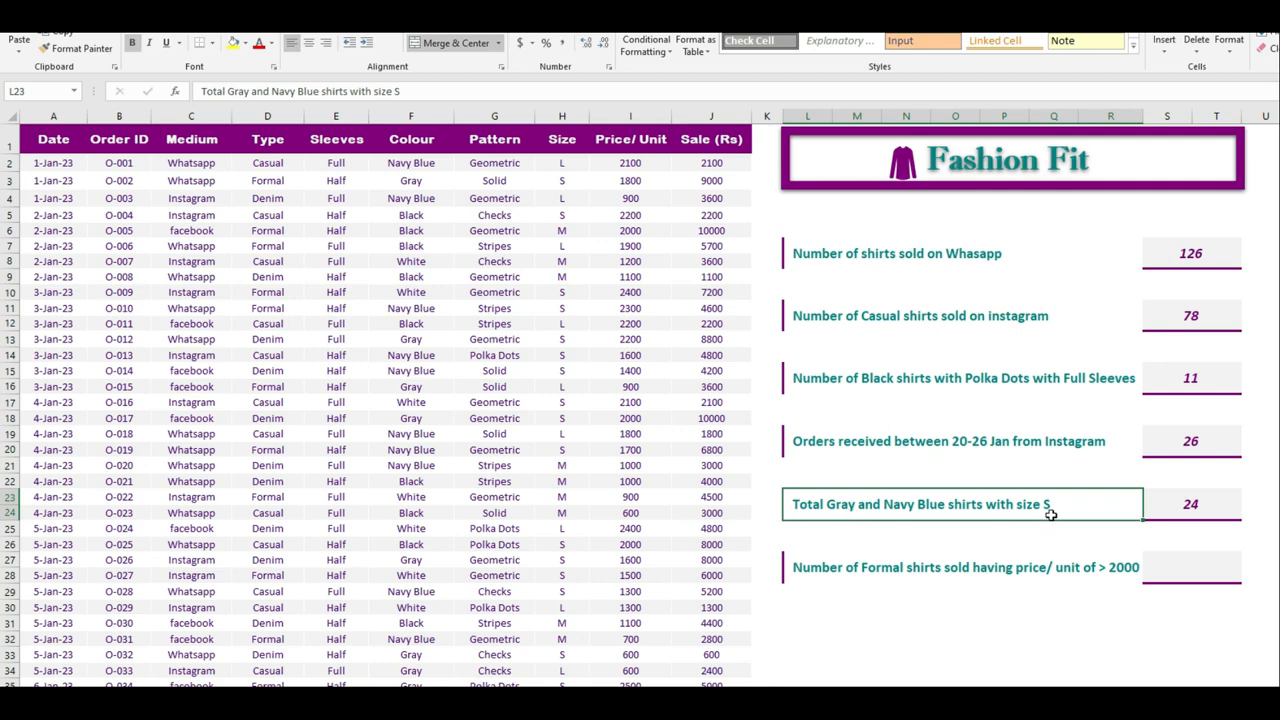
click(1150, 507)
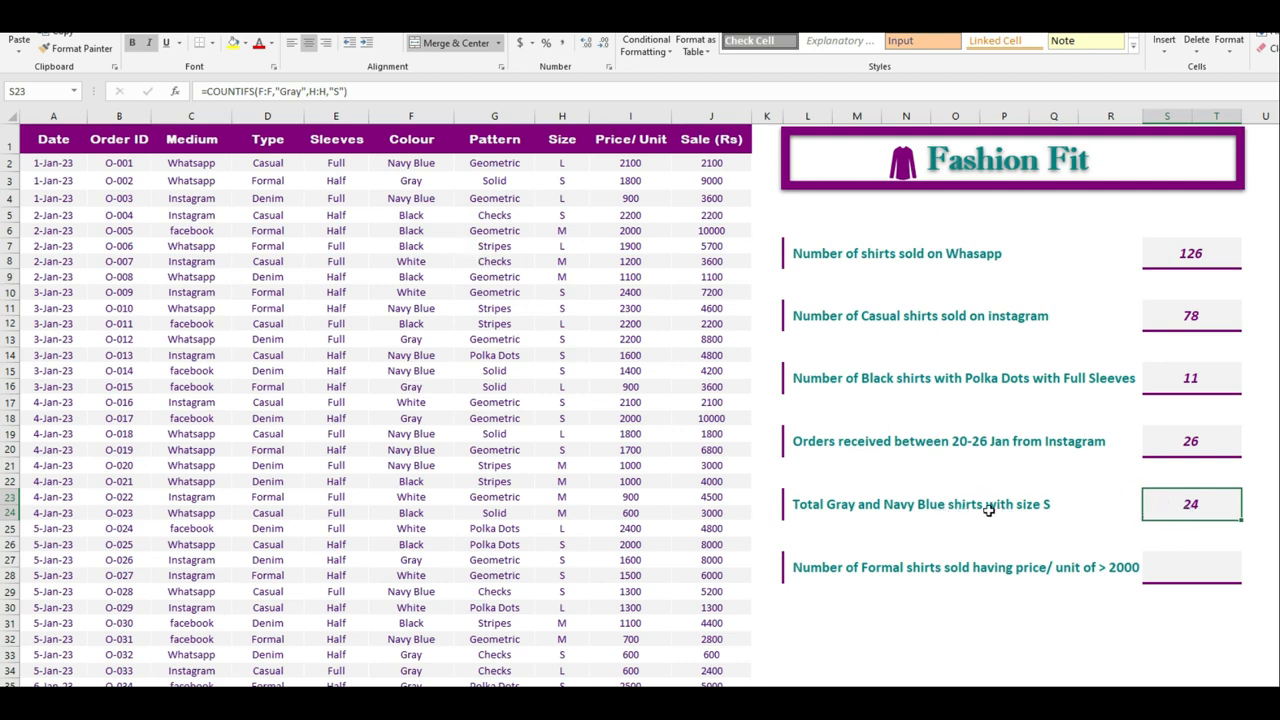
- Append a plus sign to the Gray size S formula and add a copy of its COUNTIFS expression after it
click(352, 92)
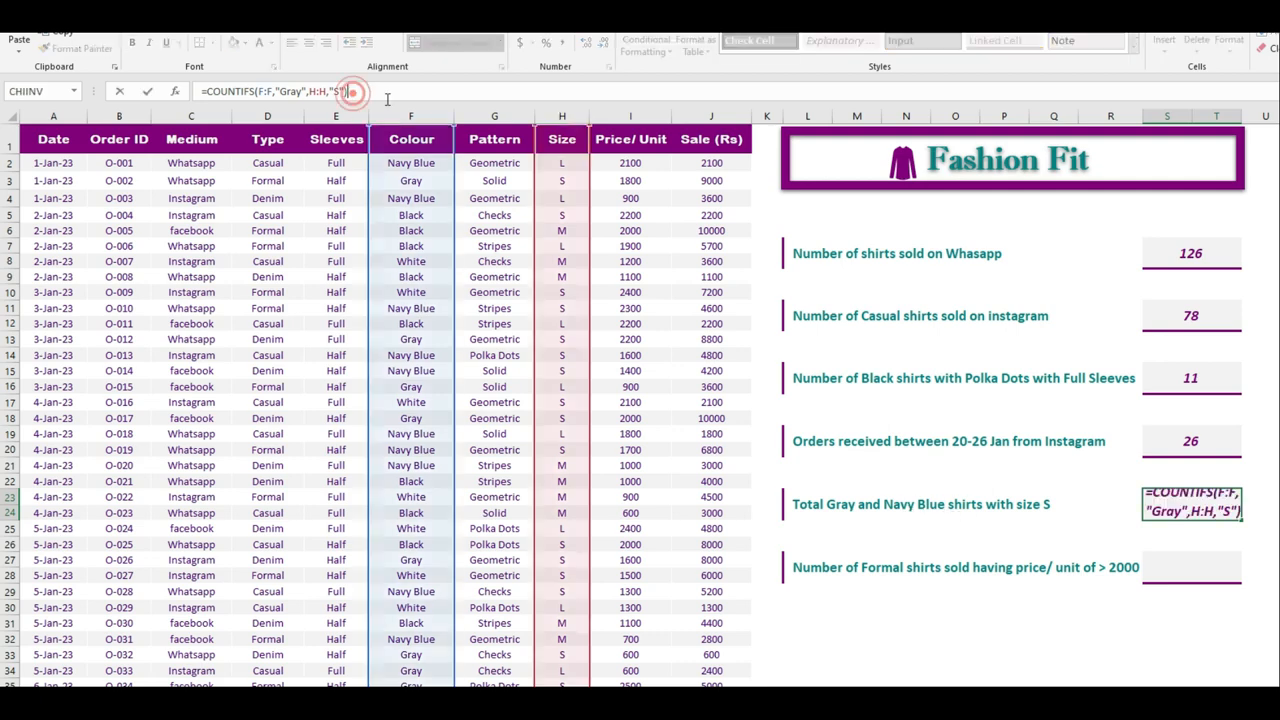
text(+)
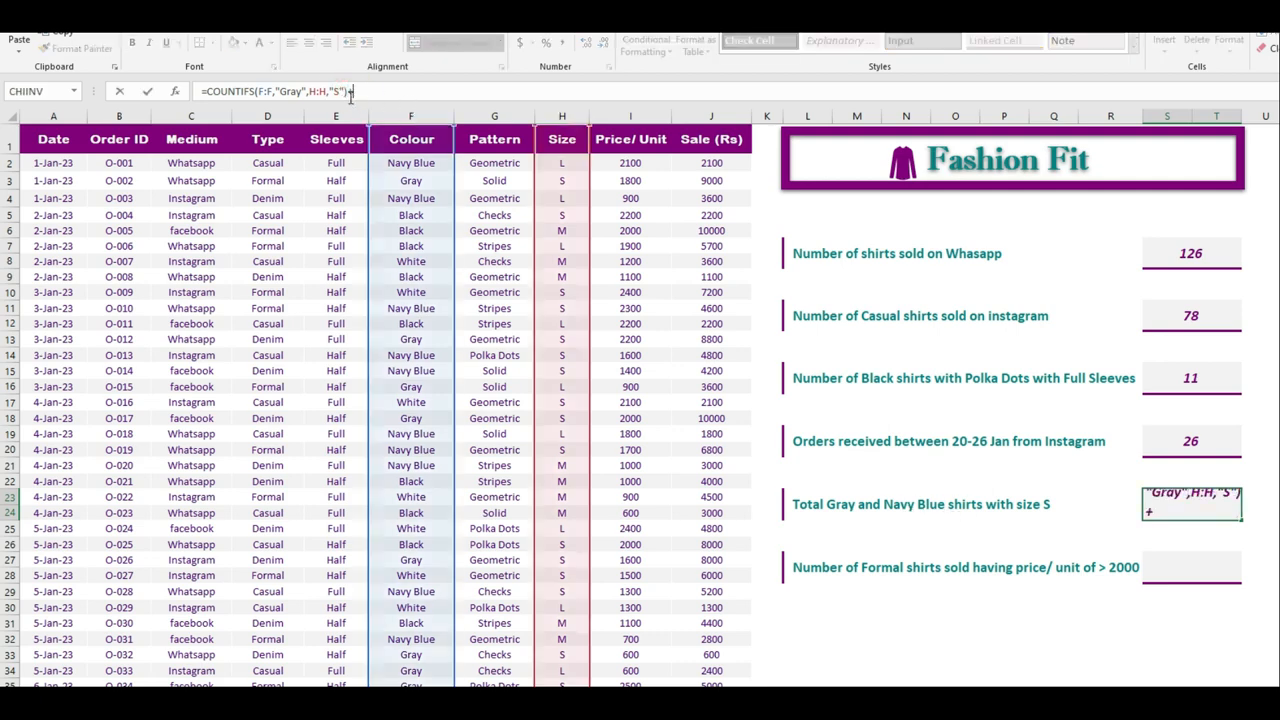
drag(347, 91, 209, 90)
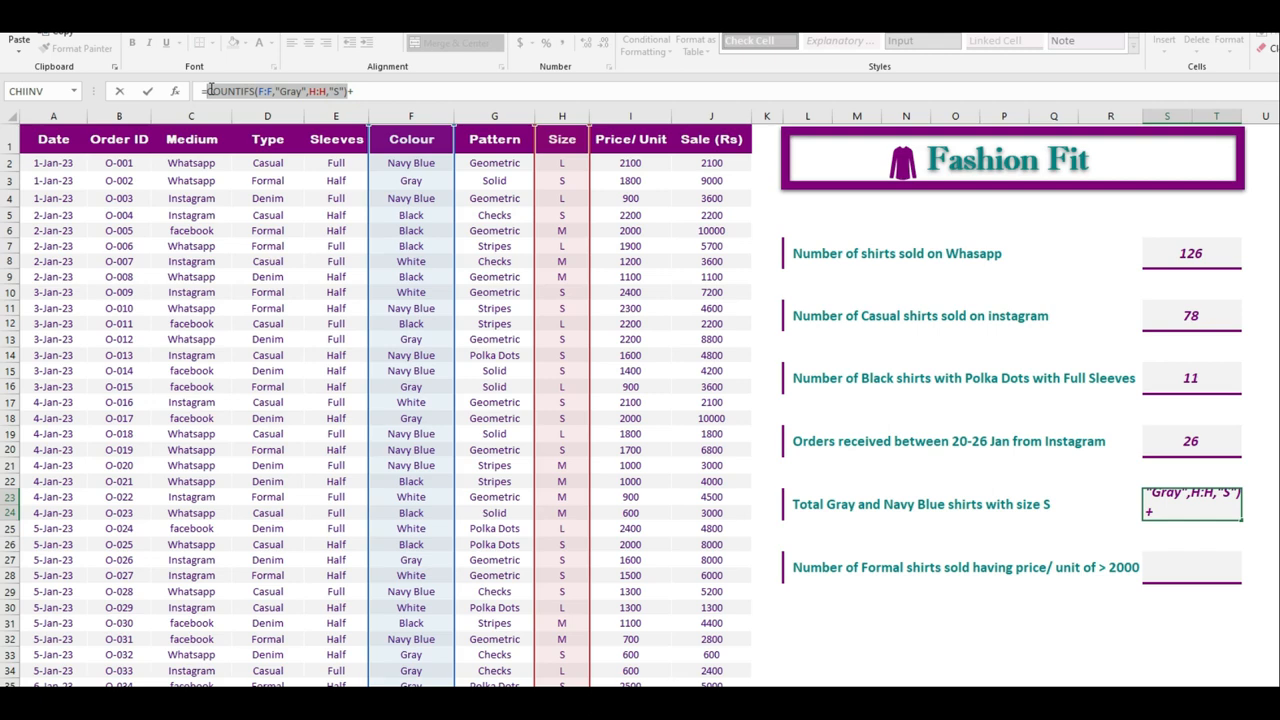
key(ctrl+c)
click(366, 89)
key(ctrl+v)
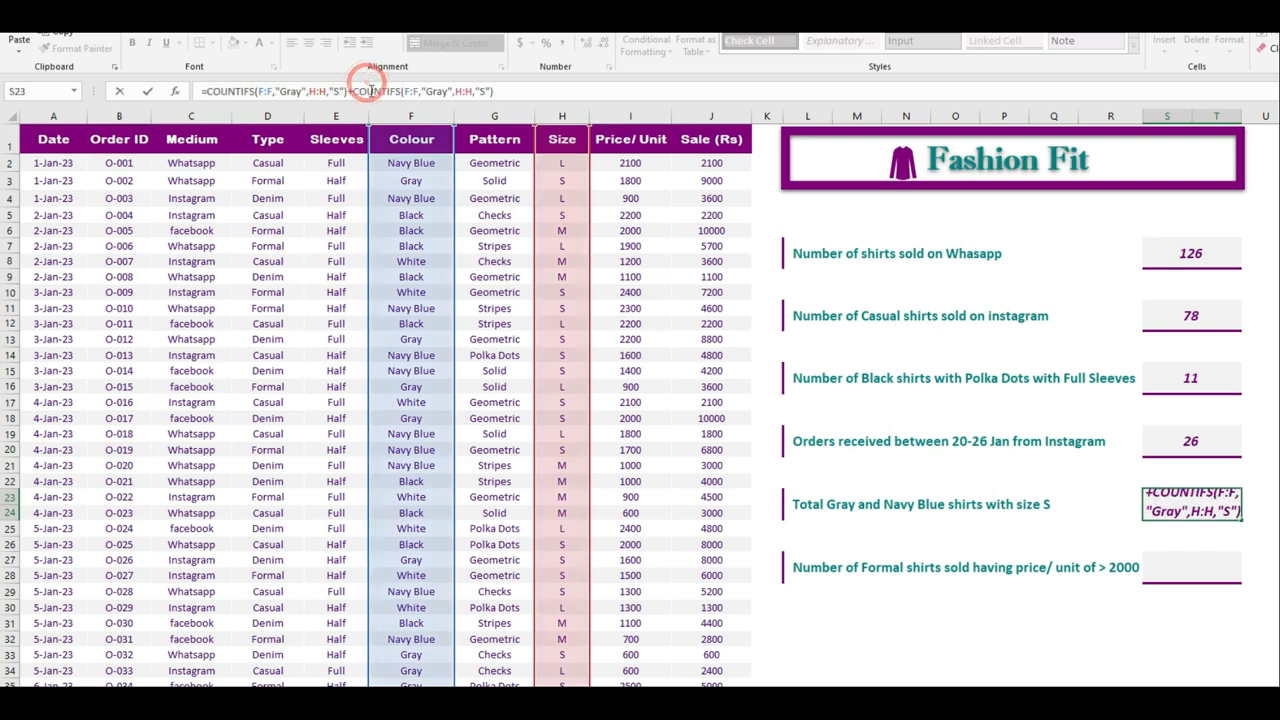
- Change the colour criterion in the second COUNTIFS to "Navy Blue" and enter the combined formula
double_click(438, 91)
text(Navy Bl)
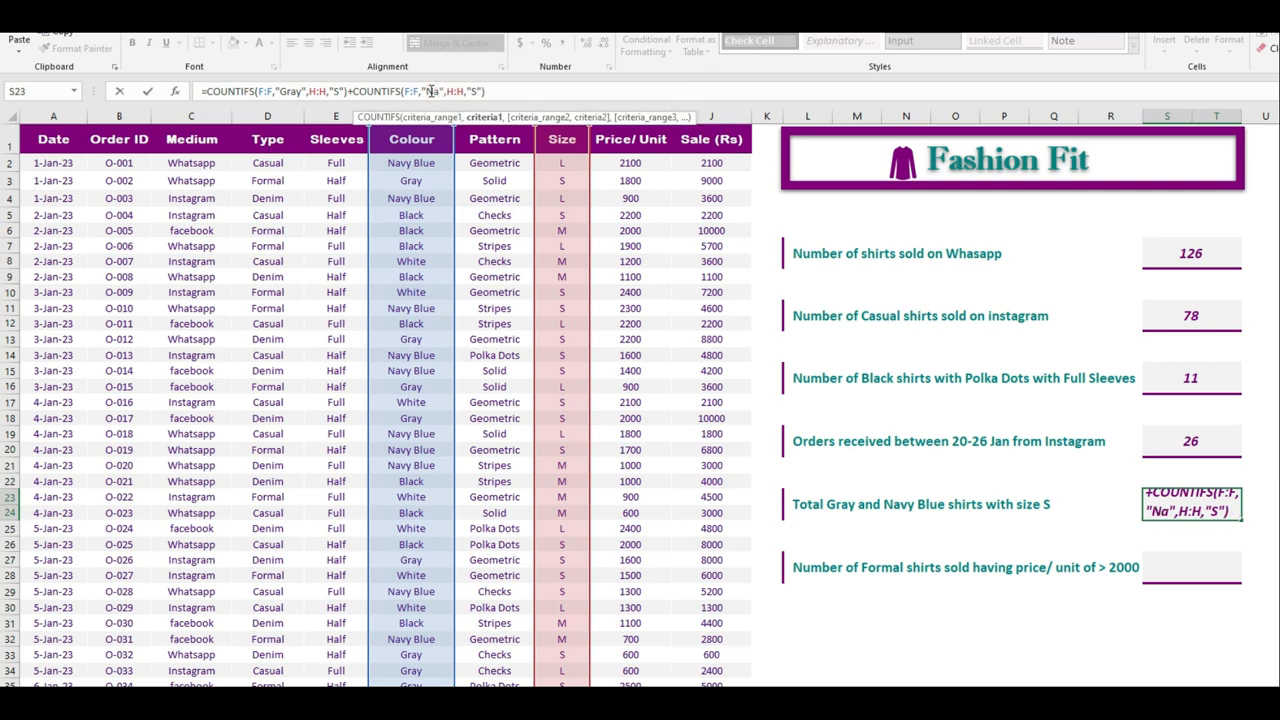
text(ue)
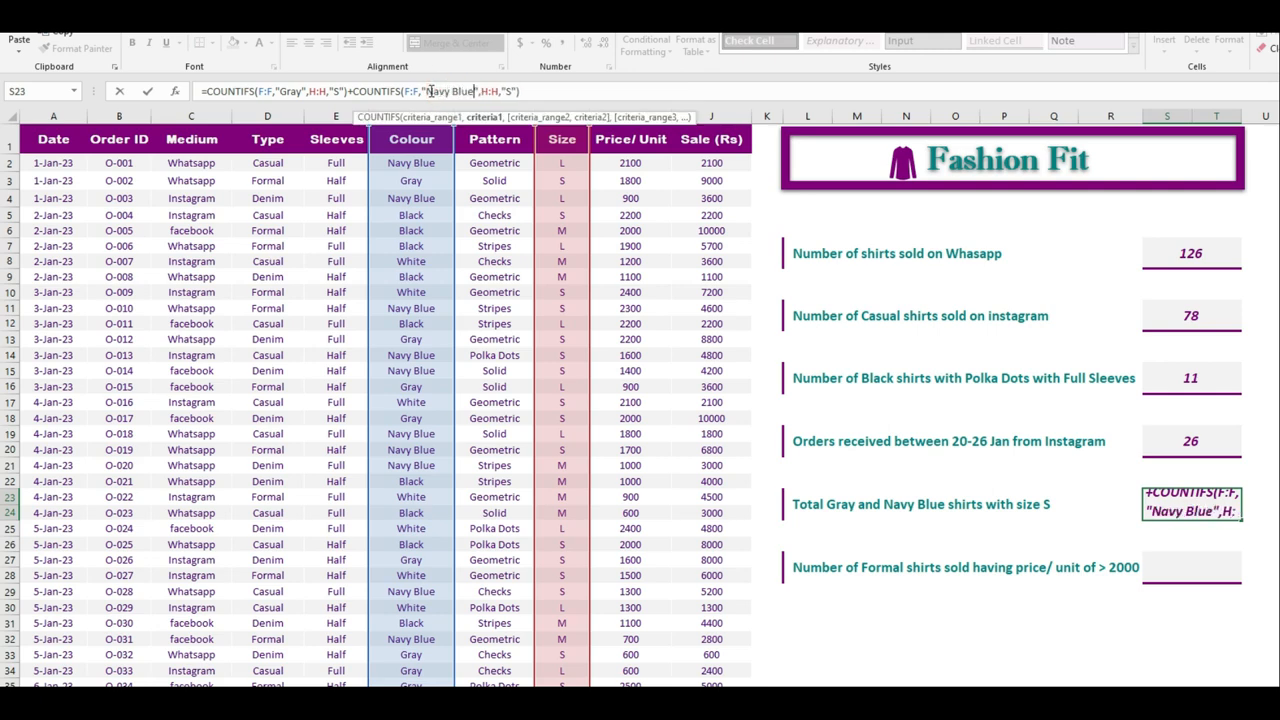
click(530, 89)
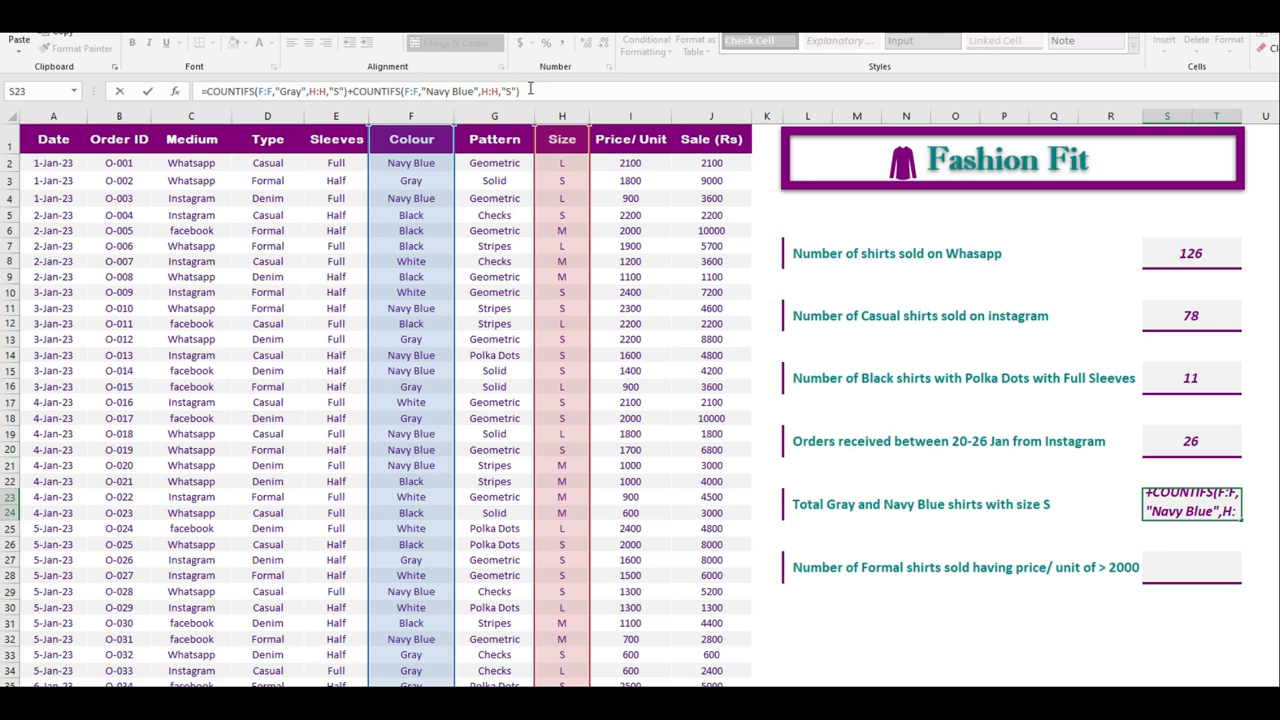
key(Return)
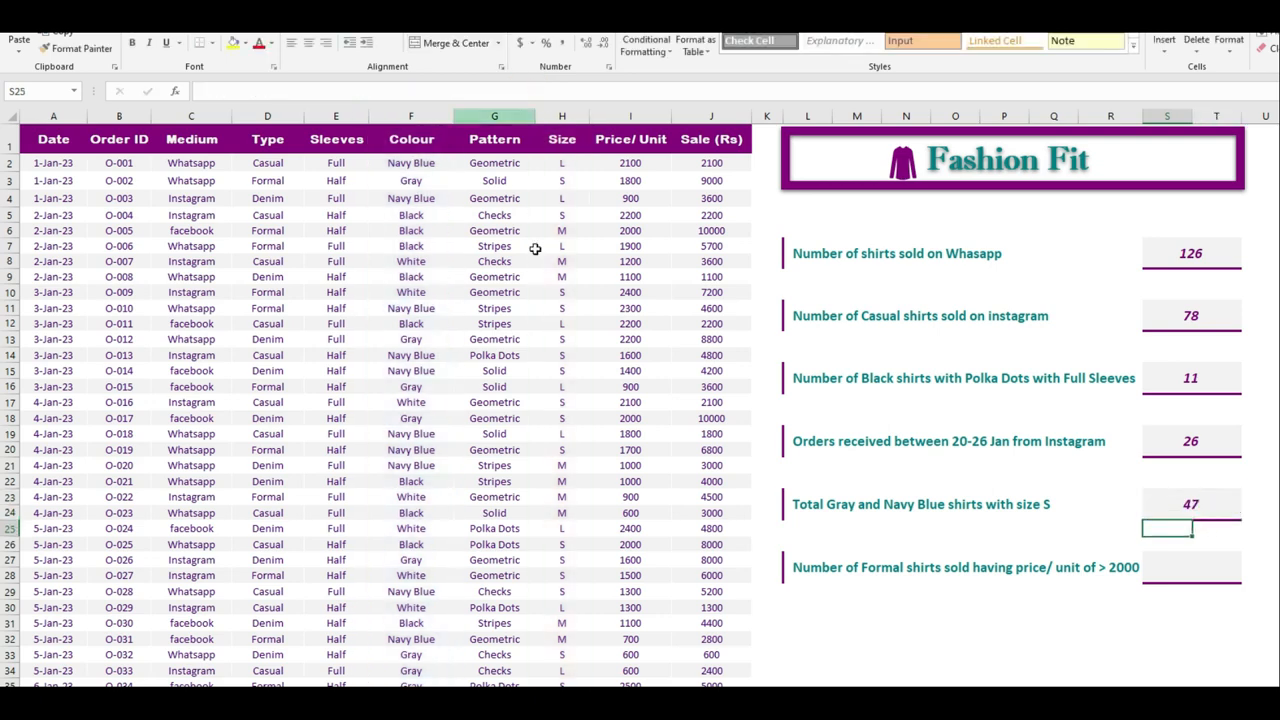
click(1206, 509)
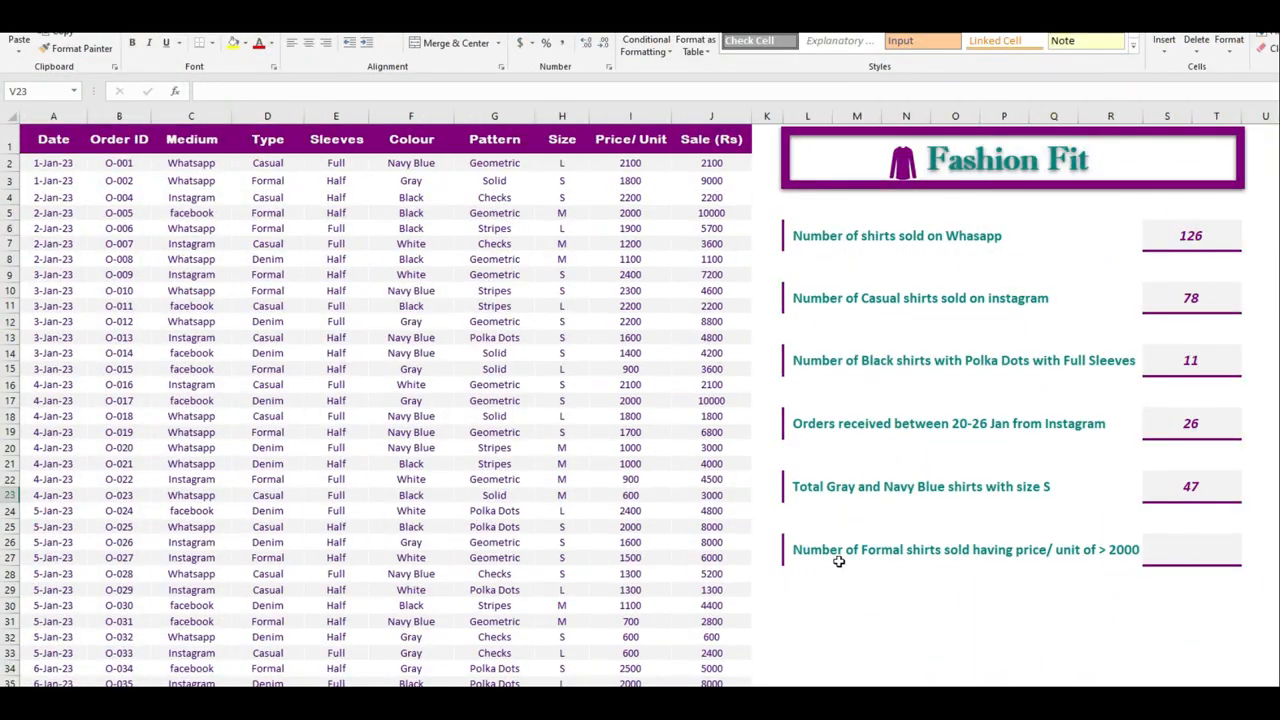
- Try to change the price condition in the Formal shirts question text to >=2000
click(836, 552)
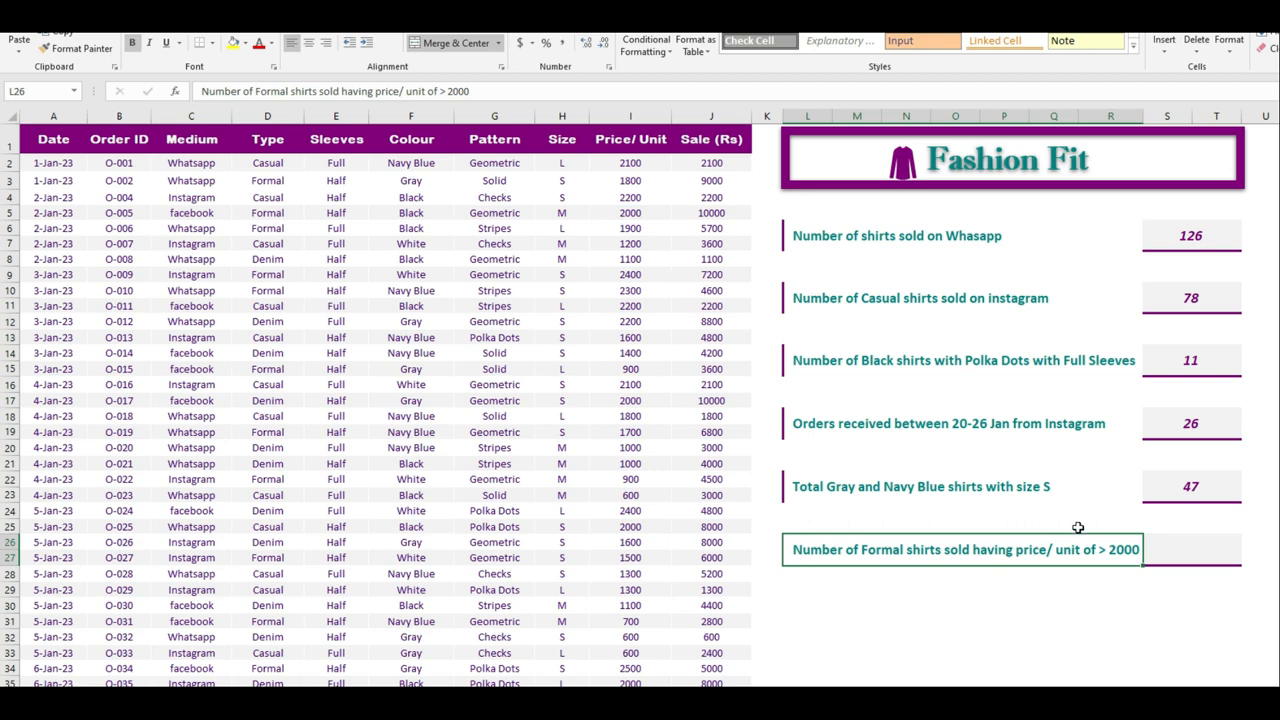
click(443, 91)
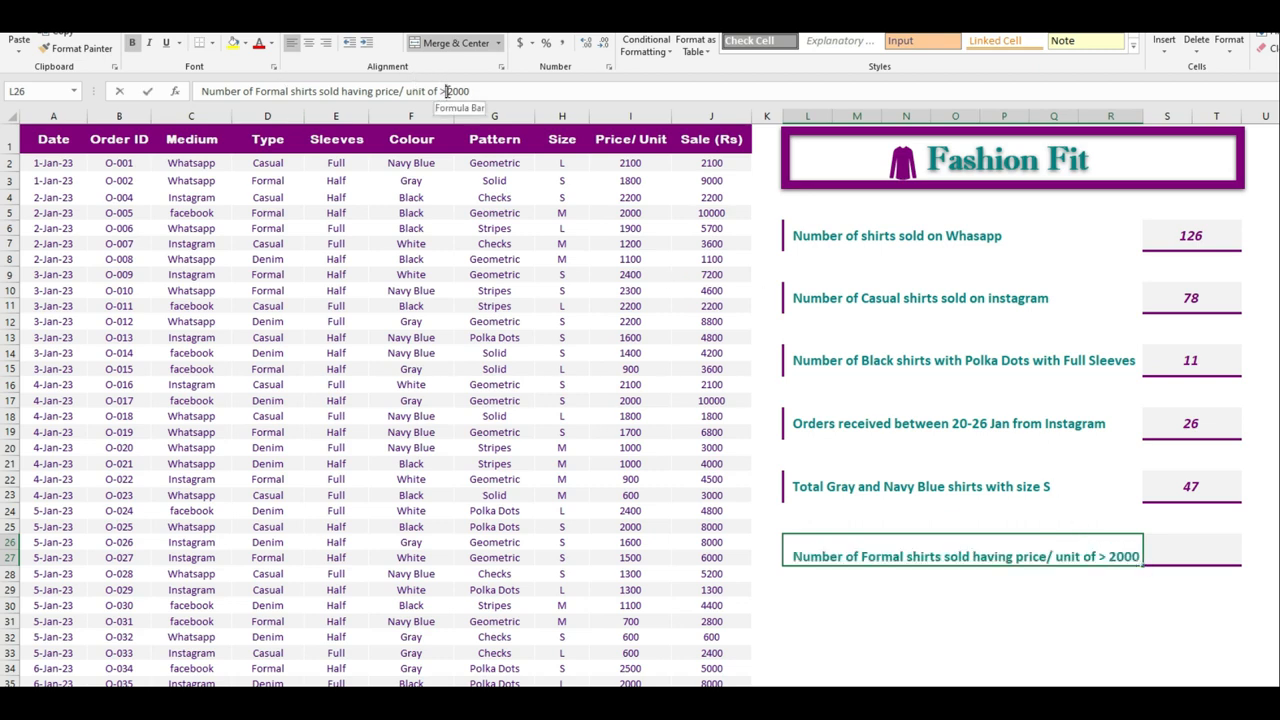
text(=)
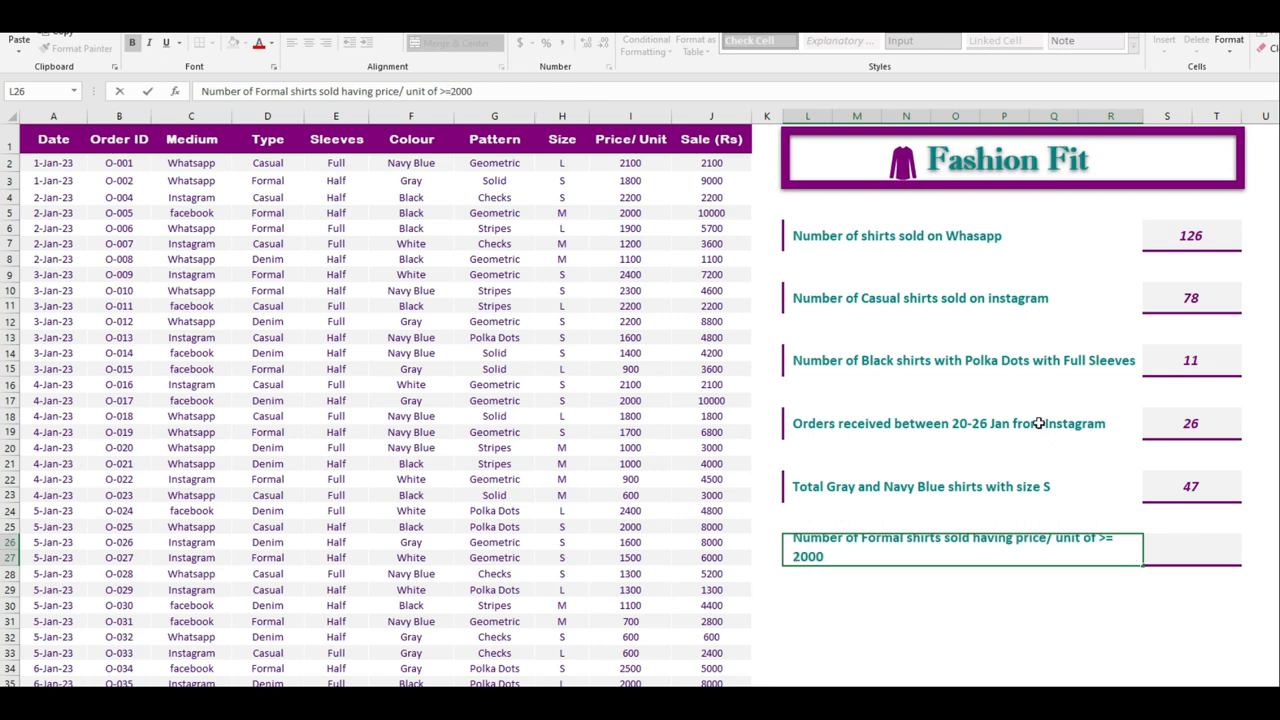
- Start a COUNTIFS formula in the Formal shirts answer cell with Type column D:D and the criterion "Formal"
click(1210, 545)
text(=)
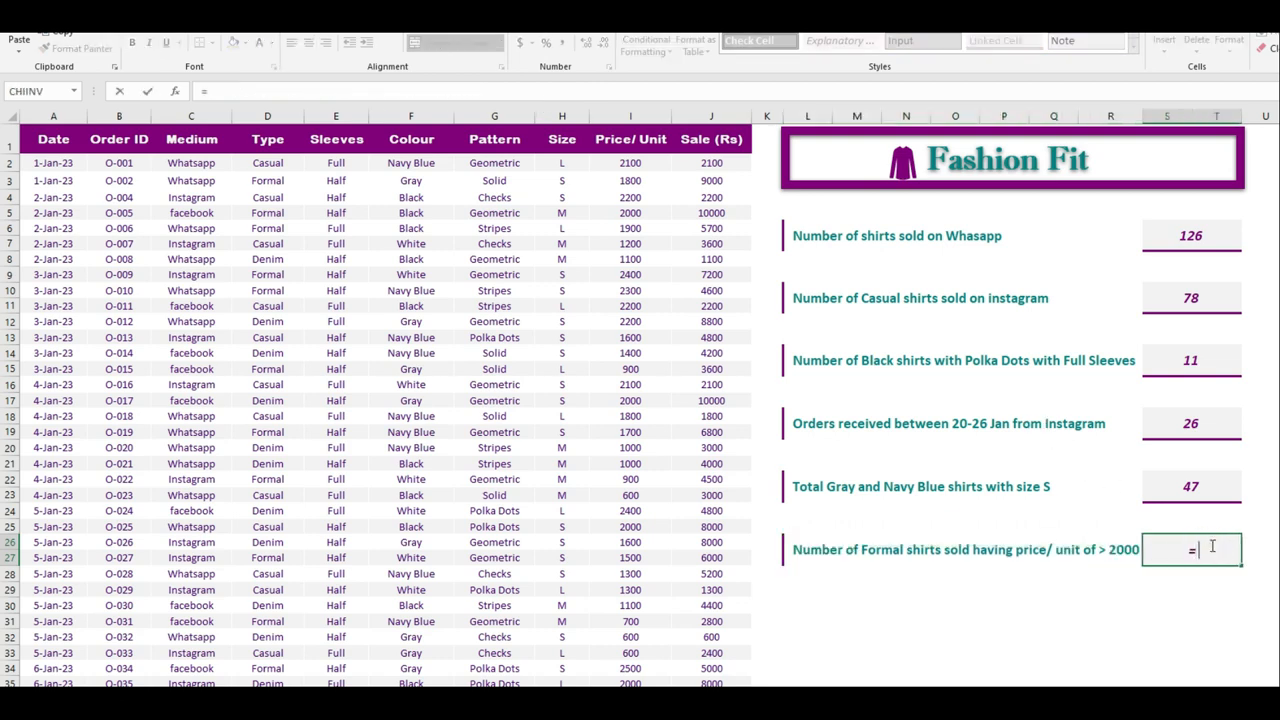
text(countifs)
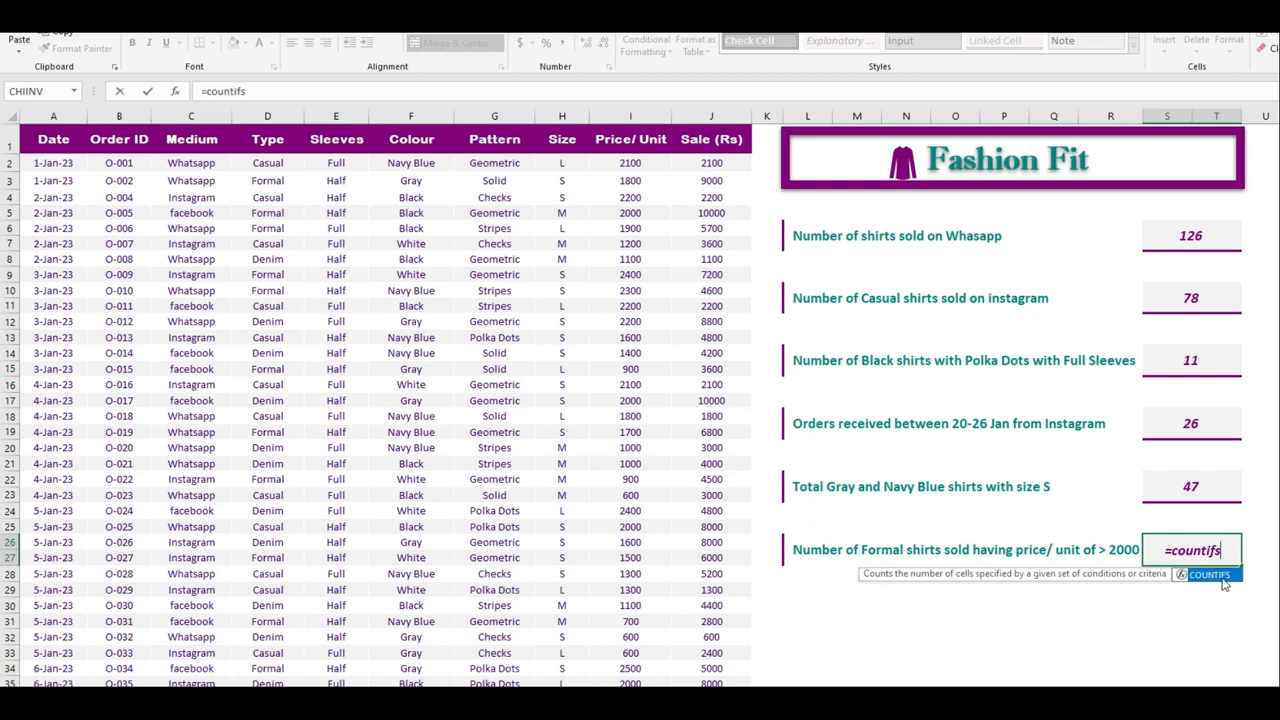
double_click(1221, 576)
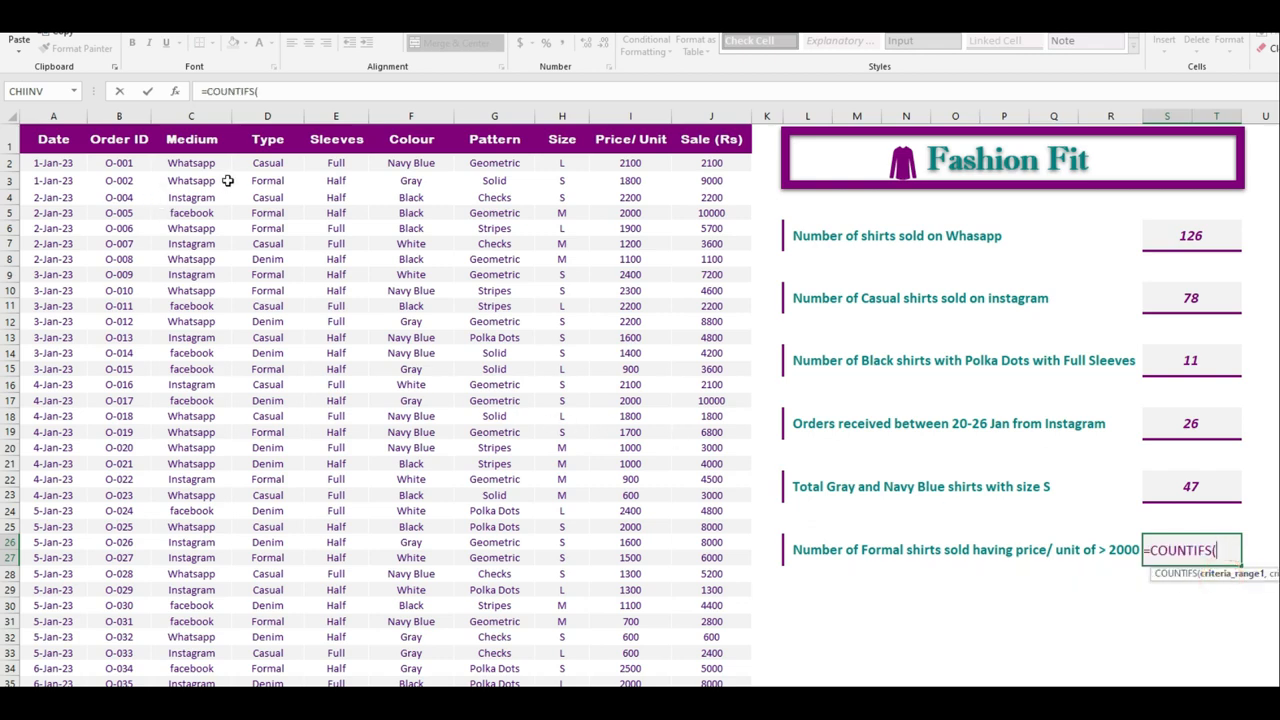
click(266, 116)
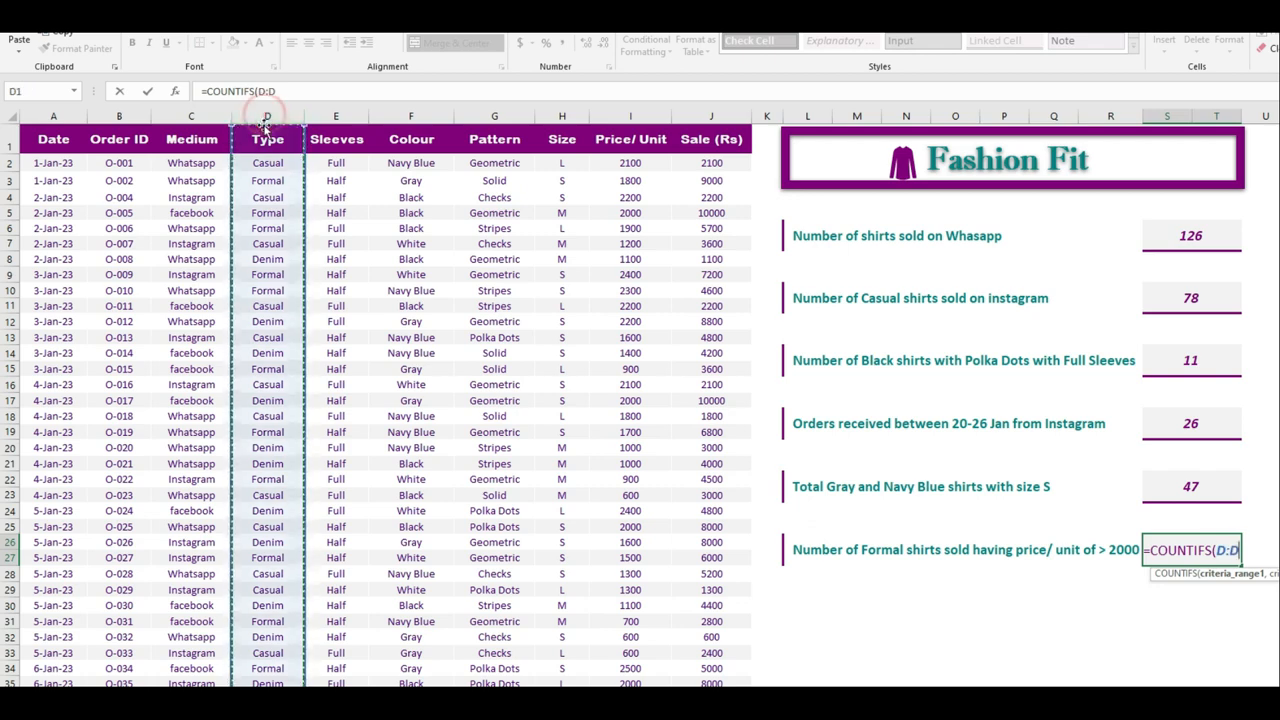
text(,"Formal)
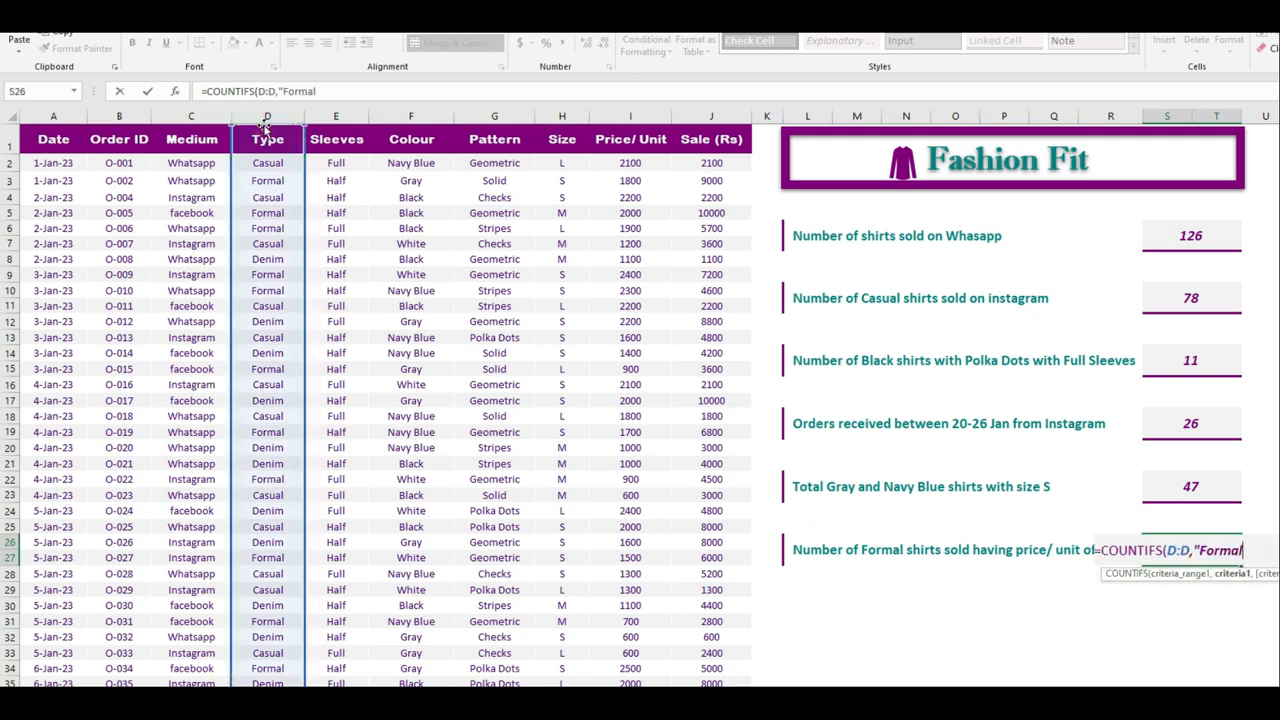
text(",)
- Add the Price/Unit column I:I with the criterion ">=2000" as the second condition and enter the formula
click(637, 114)
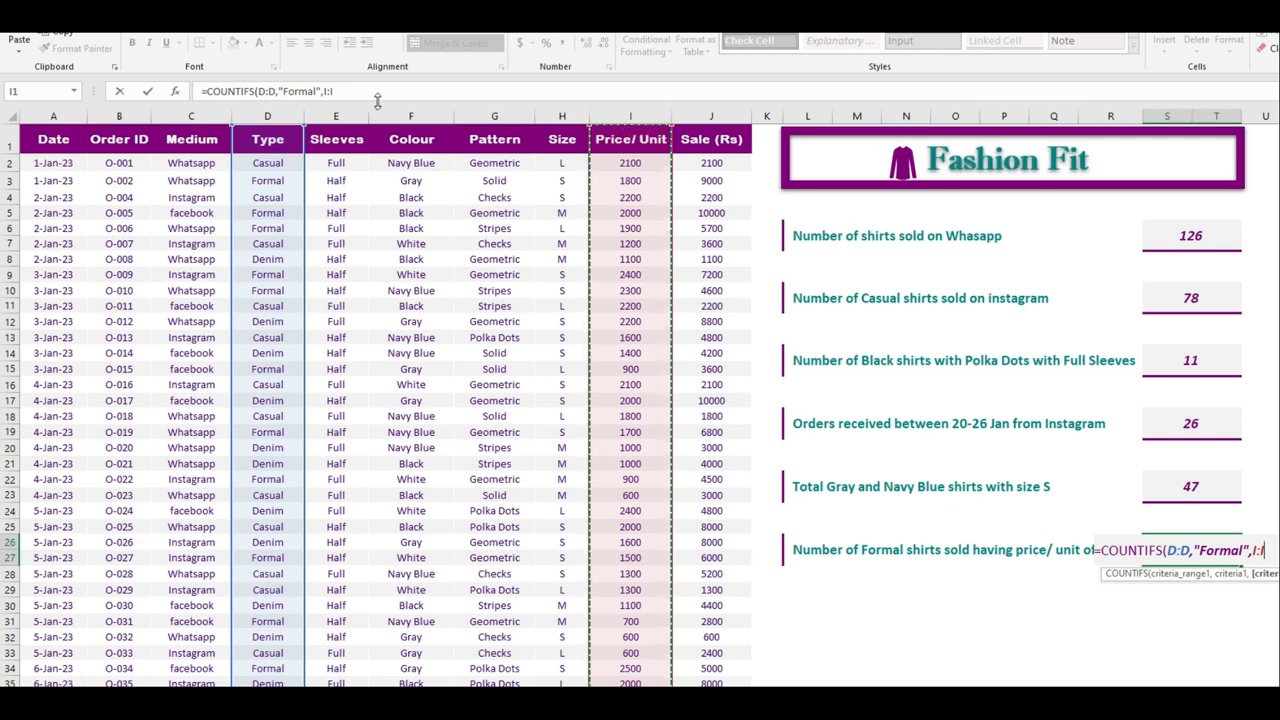
text(,)
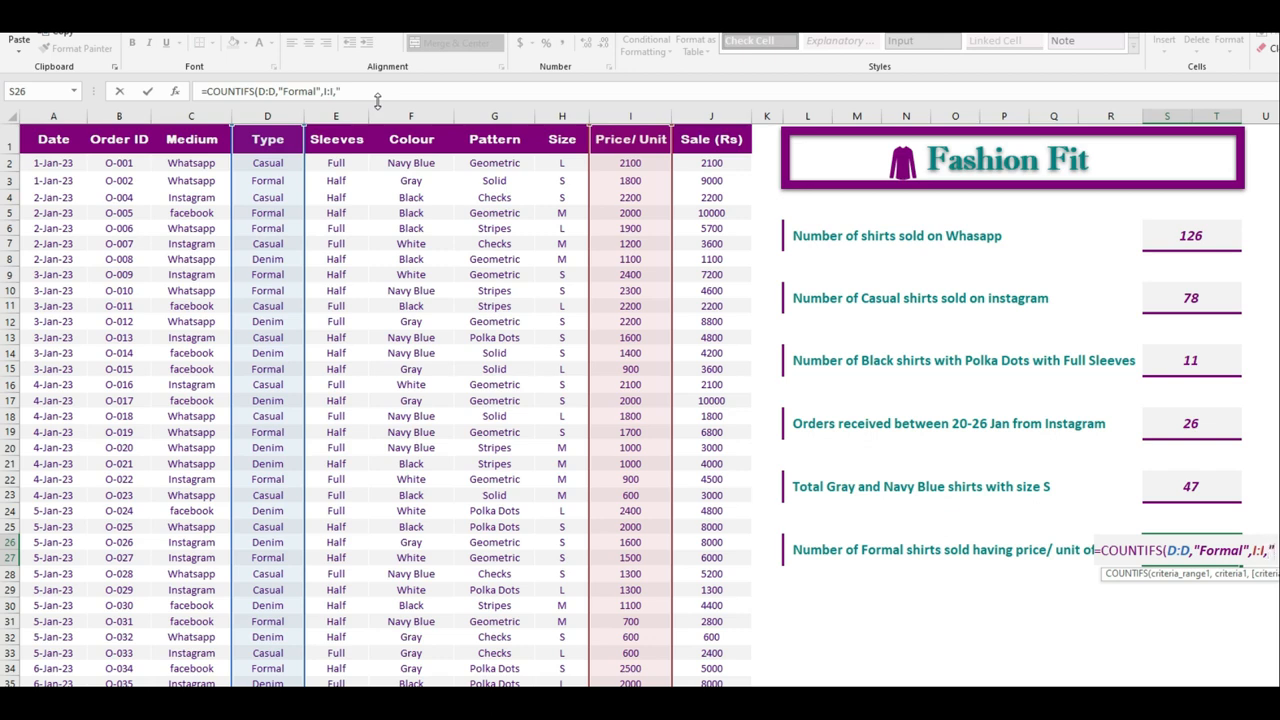
text(">=2000)
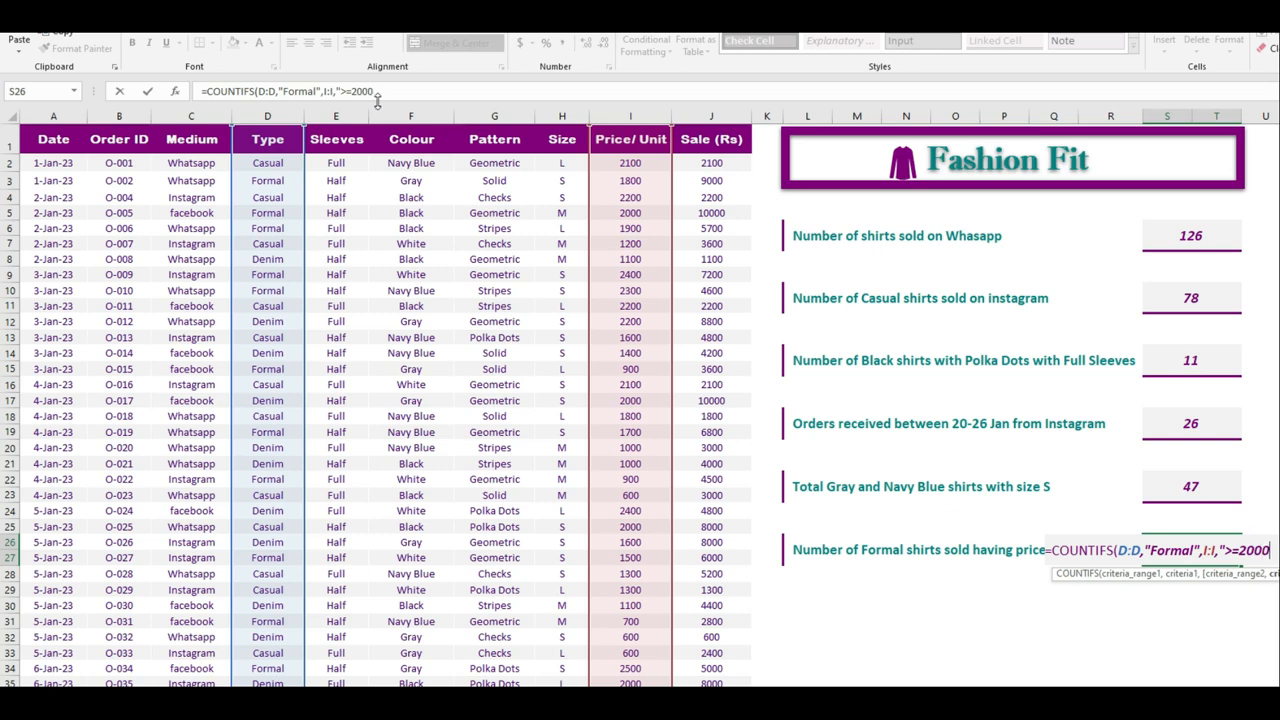
text("))
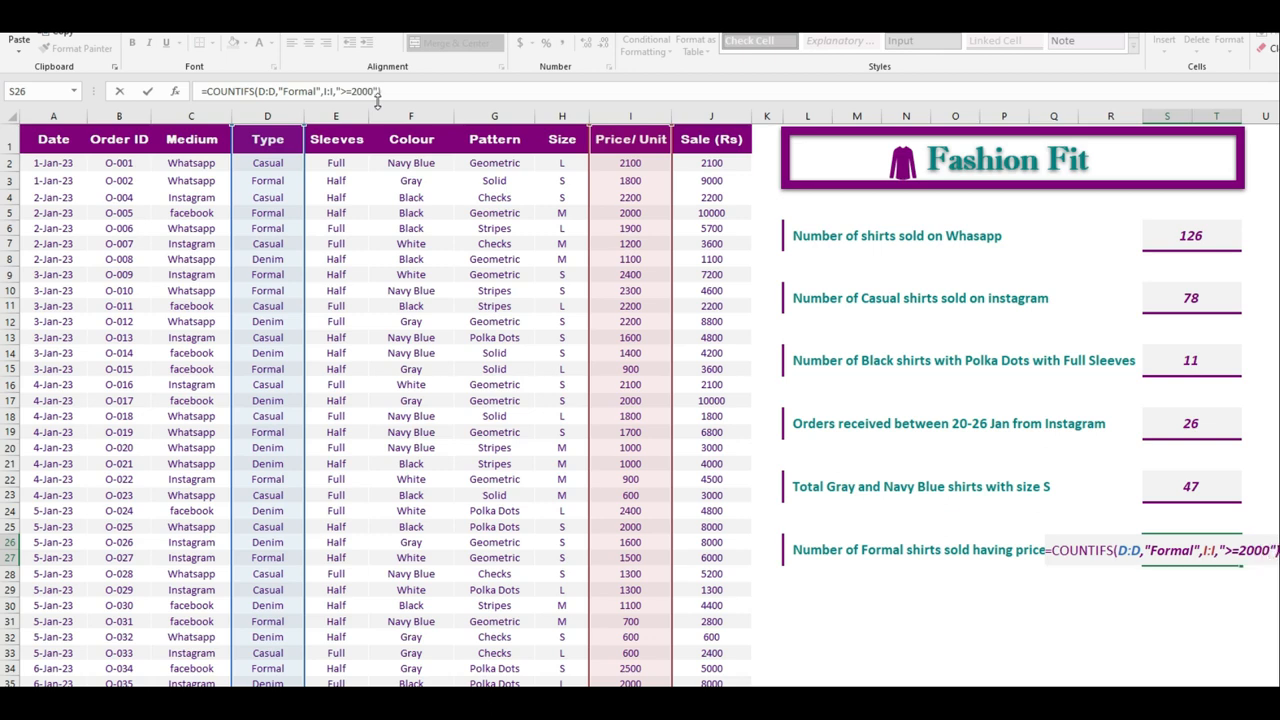
click(337, 89)
drag(338, 90, 380, 90)
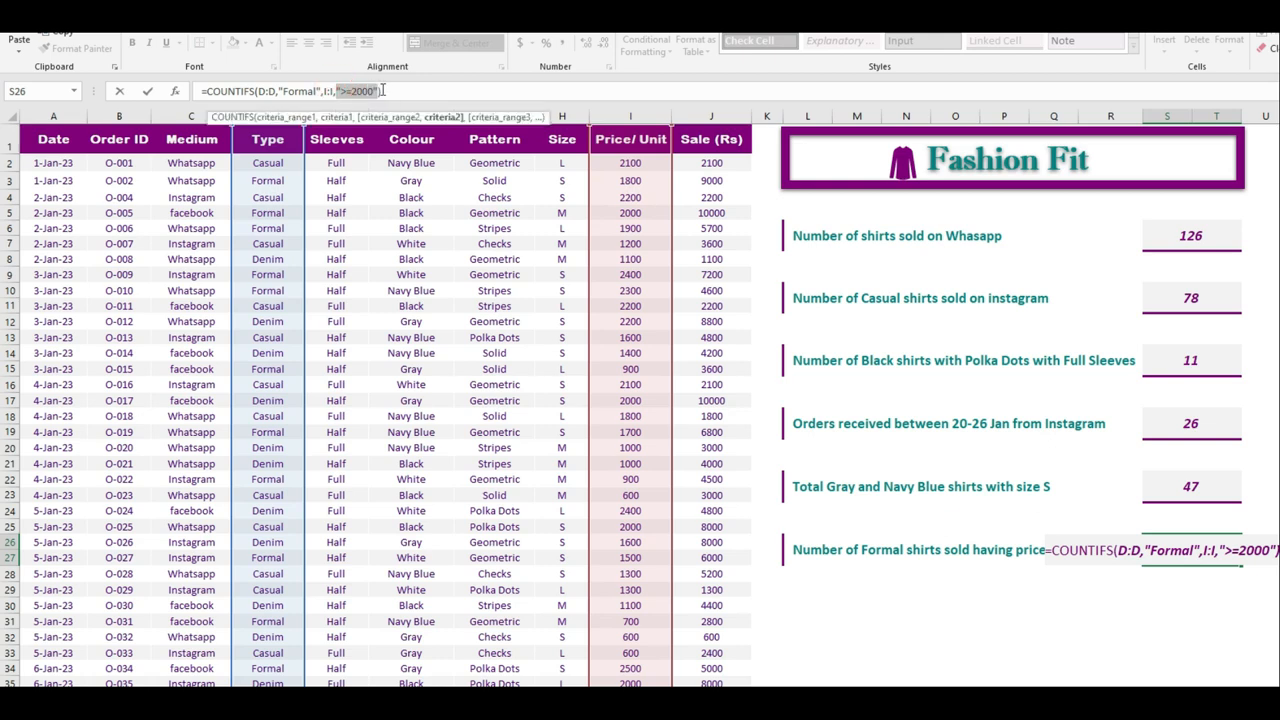
click(393, 91)
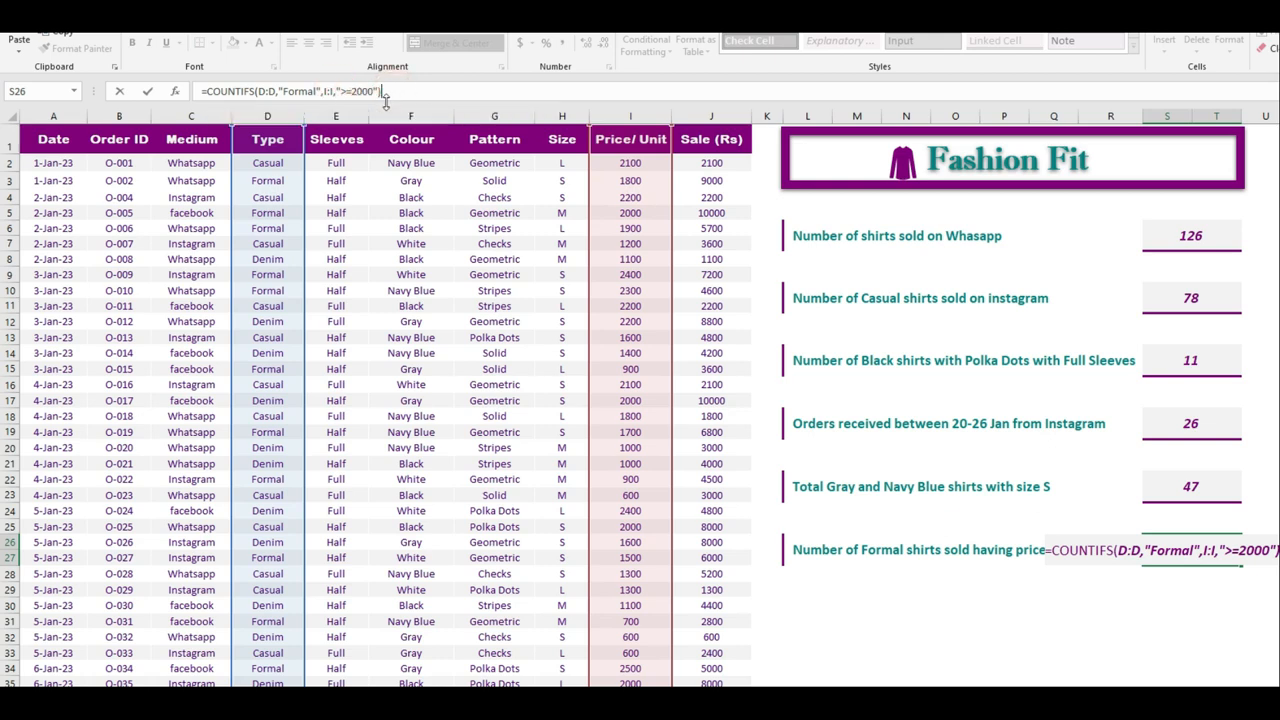
key(Return)
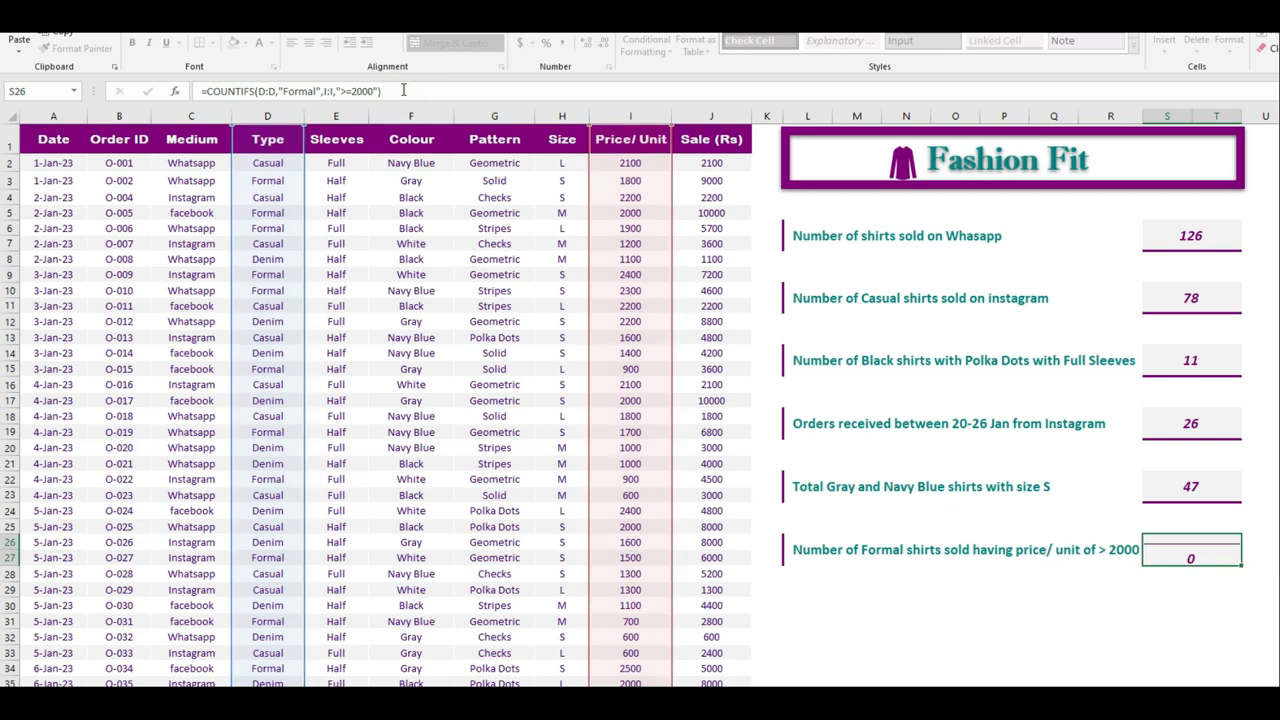
- Review the Formal shirts answer and the whole block of Fashion Fit questions and answers
click(1228, 552)
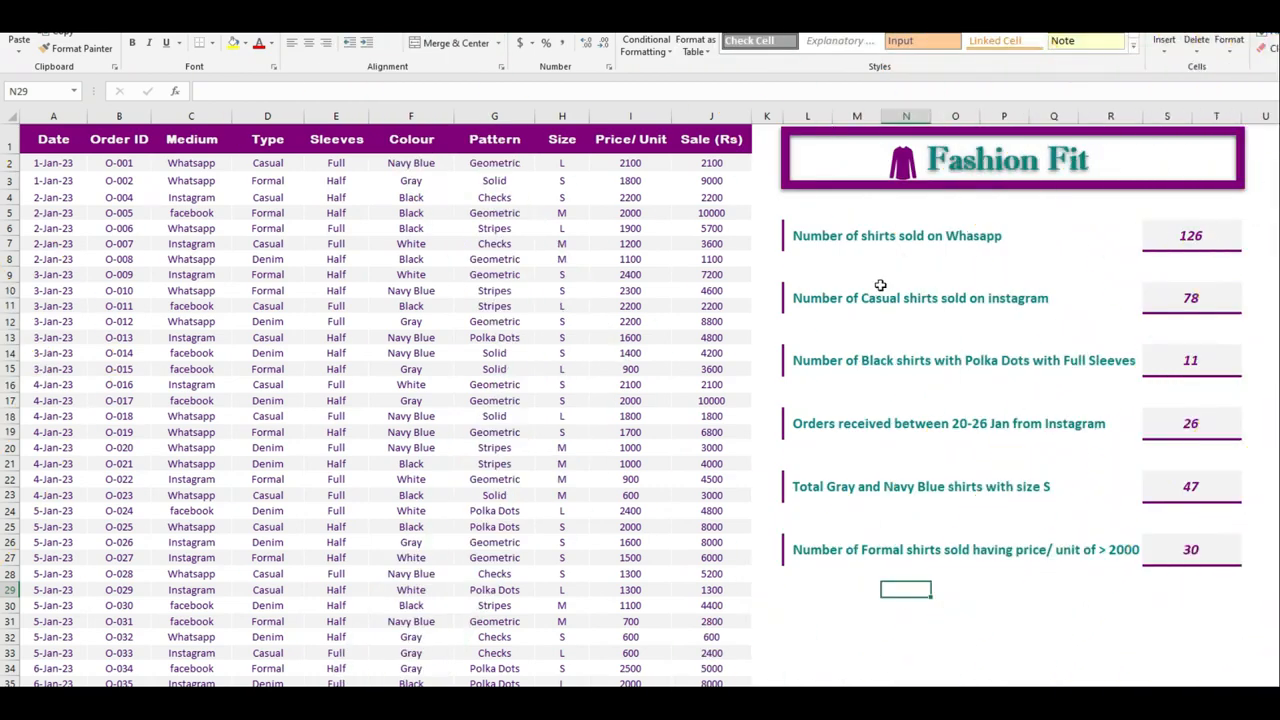
drag(806, 235, 1207, 553)
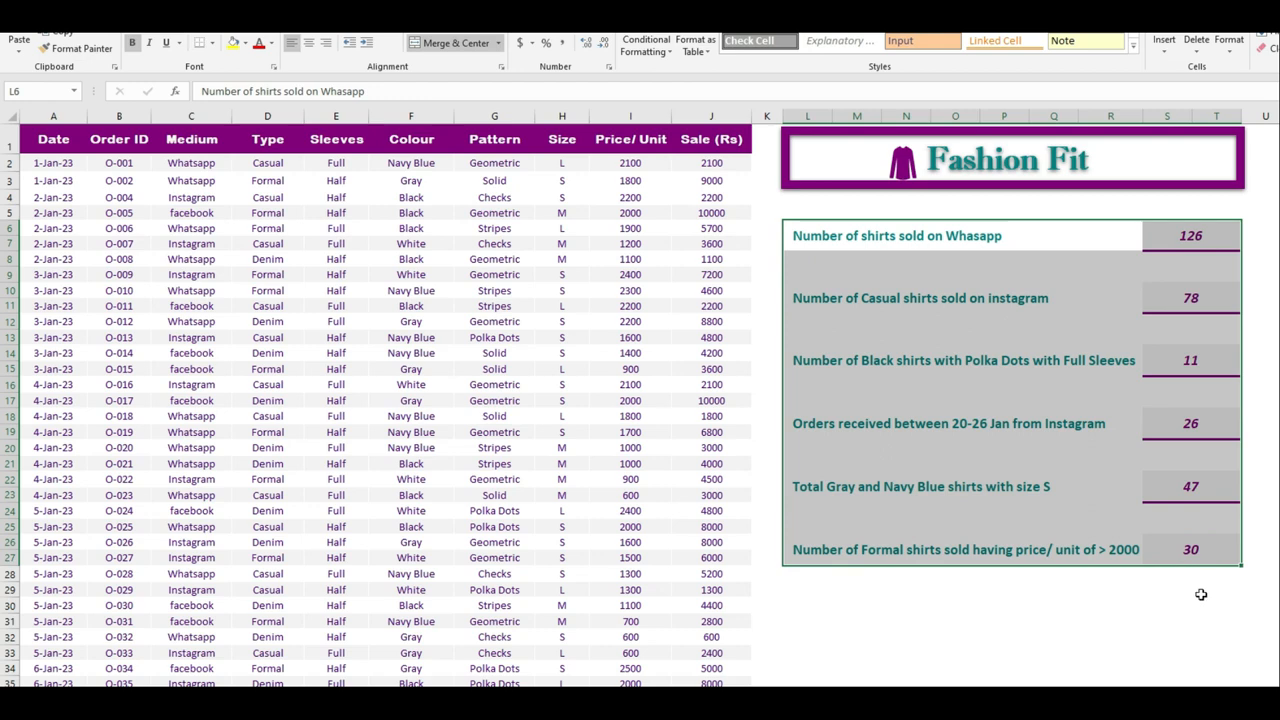
click(1195, 588)
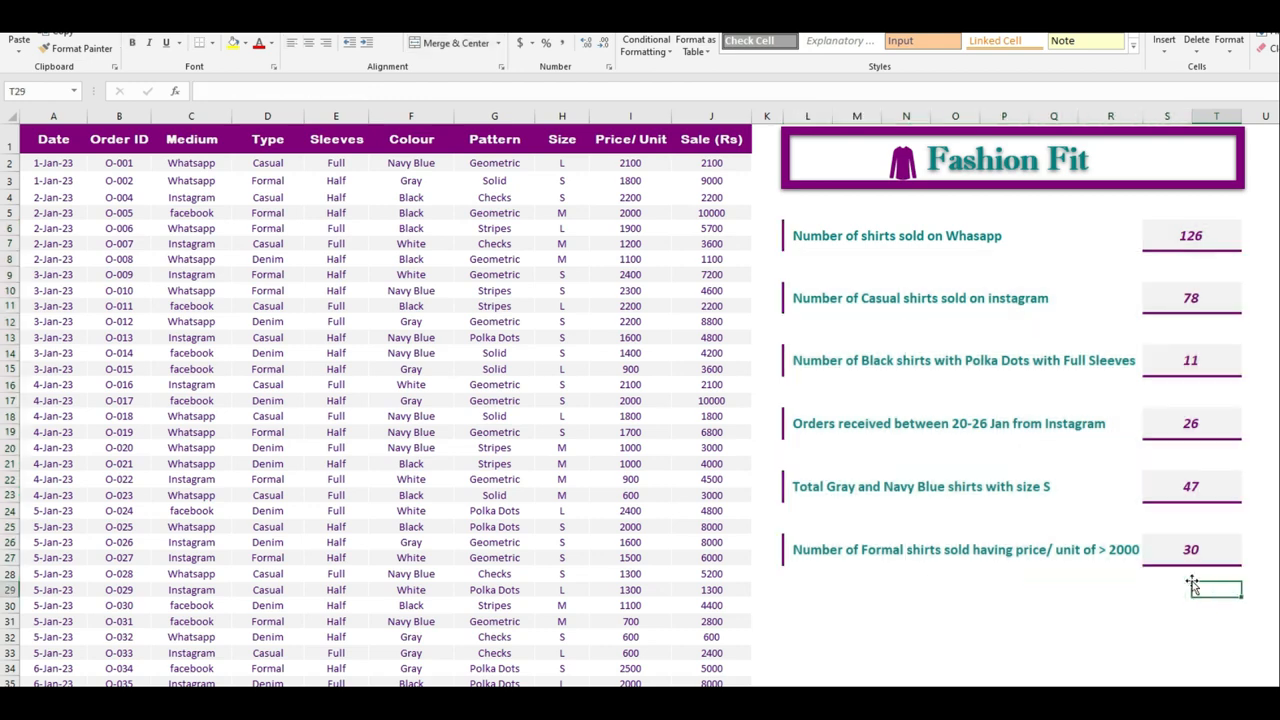